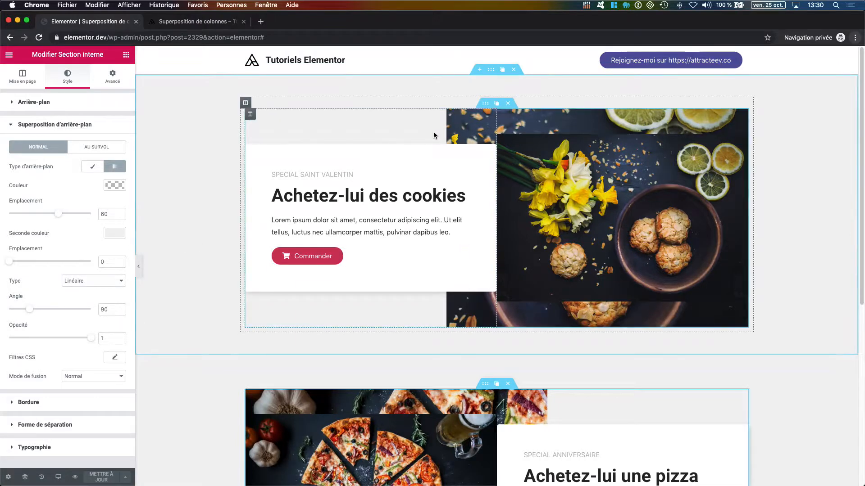
- Add a new section above the cookies section and place an inner section with two columns in it
click(491, 70)
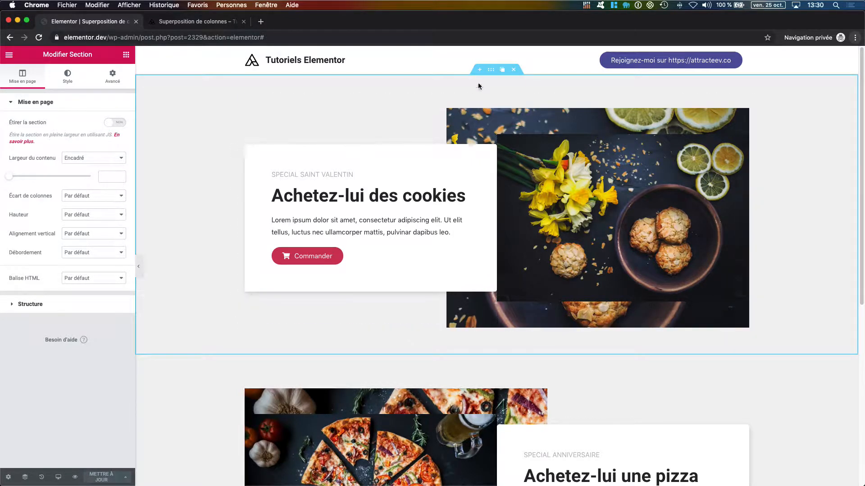
click(480, 70)
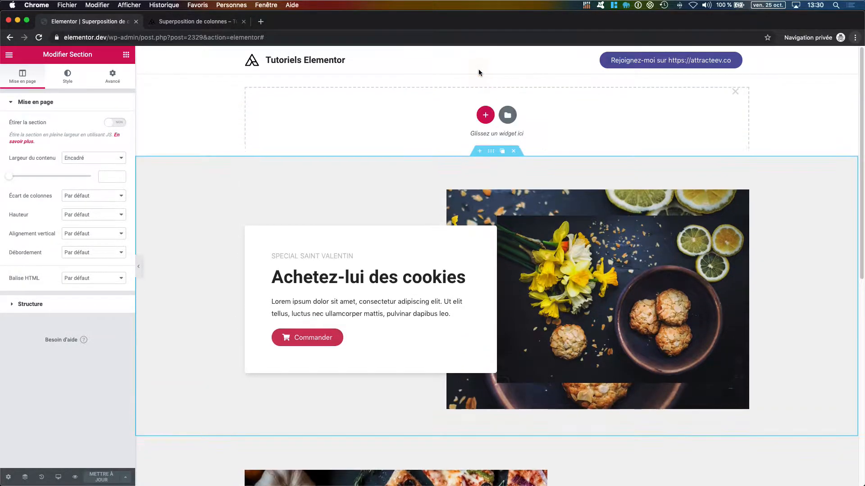
click(485, 110)
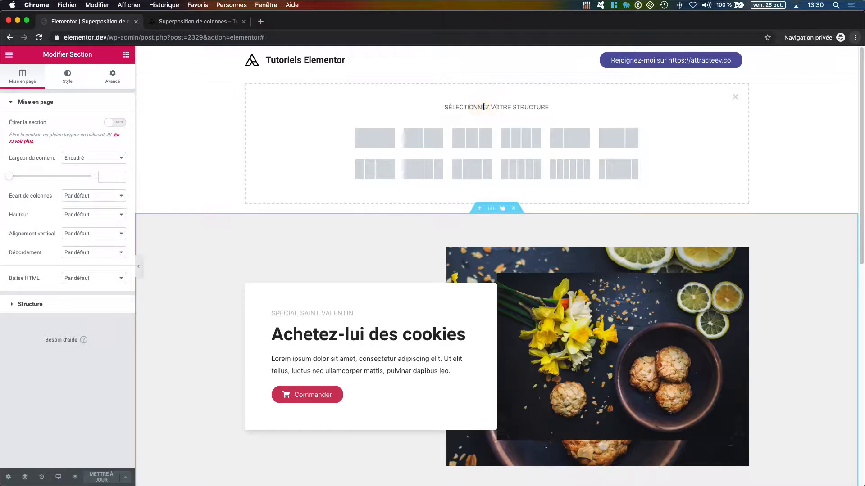
click(126, 55)
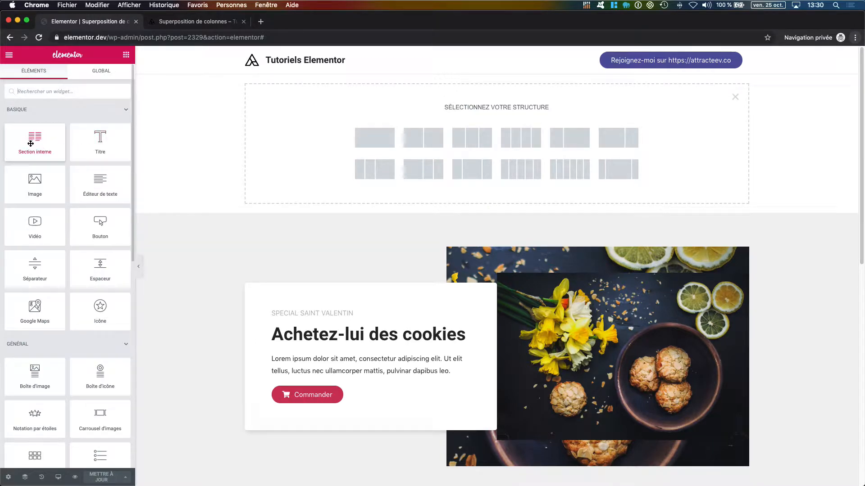
drag(31, 144, 364, 105)
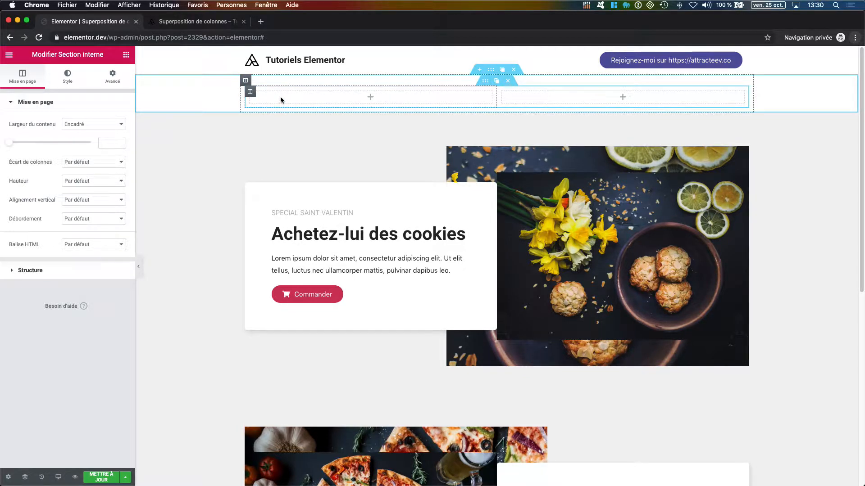
- Fill the new inner section's left column with two Titre widgets, an Éditeur de texte widget and a Bouton widget, in that order
click(125, 60)
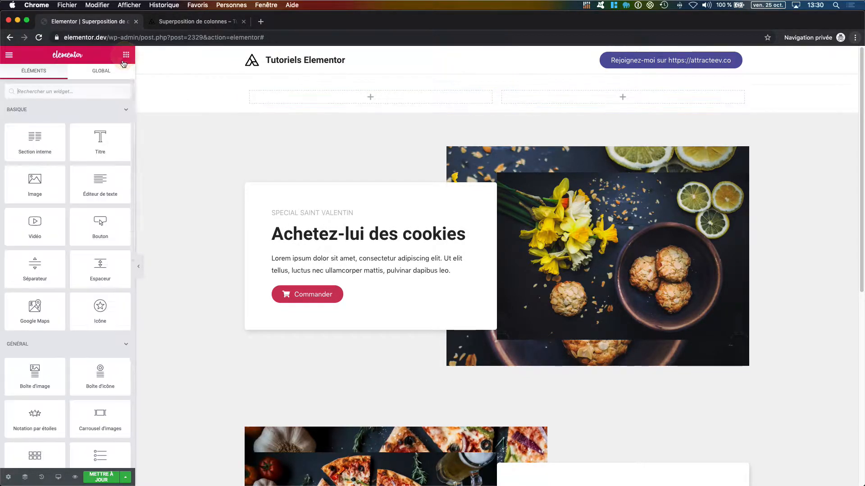
drag(100, 139, 280, 98)
click(126, 54)
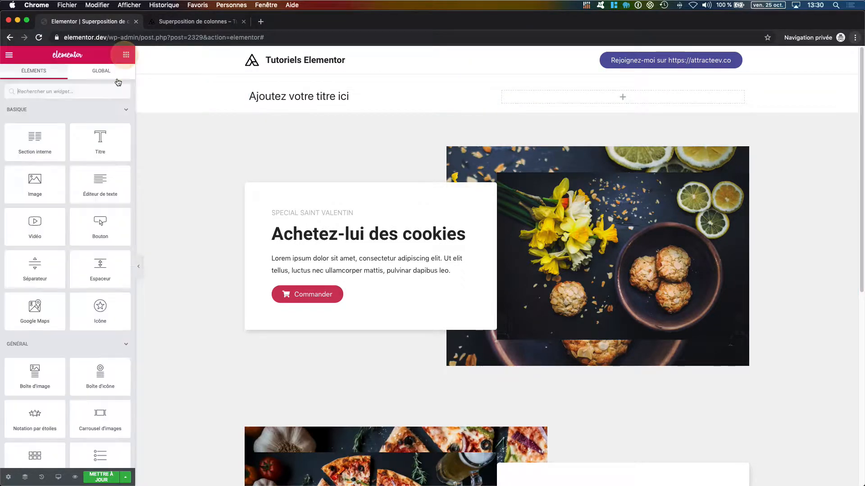
drag(100, 140, 283, 105)
click(125, 55)
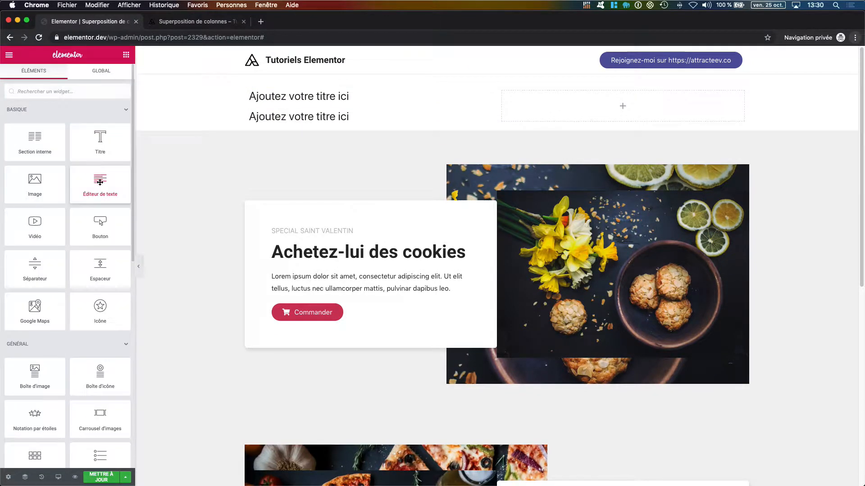
drag(100, 183, 283, 122)
click(126, 55)
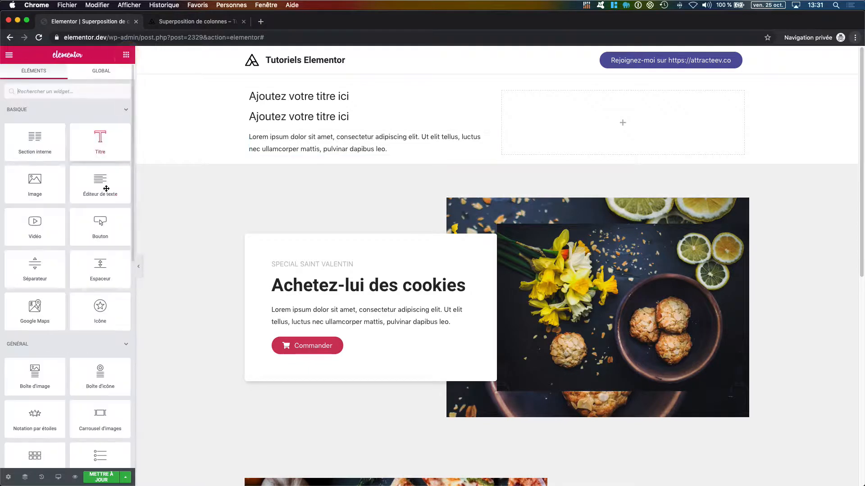
drag(100, 225, 285, 155)
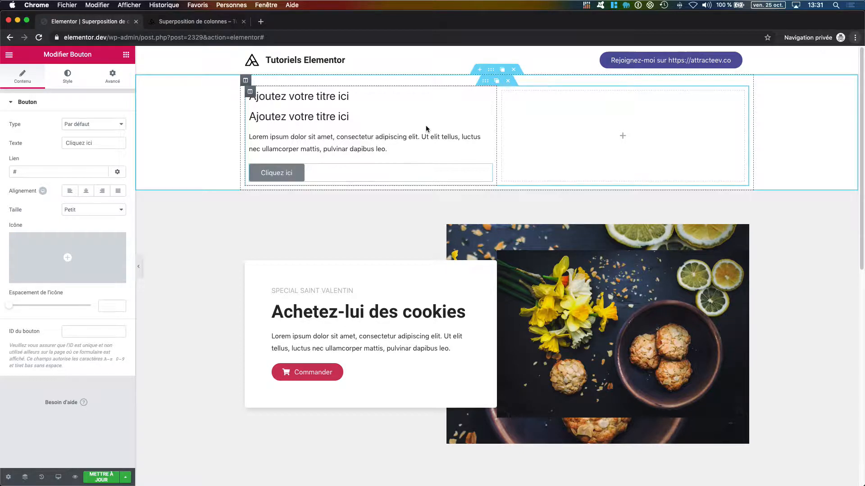
- Copy the style of the "SPECIAL SAINT VALENTIN" title onto the first title of the new section
right_click(327, 288)
click(362, 329)
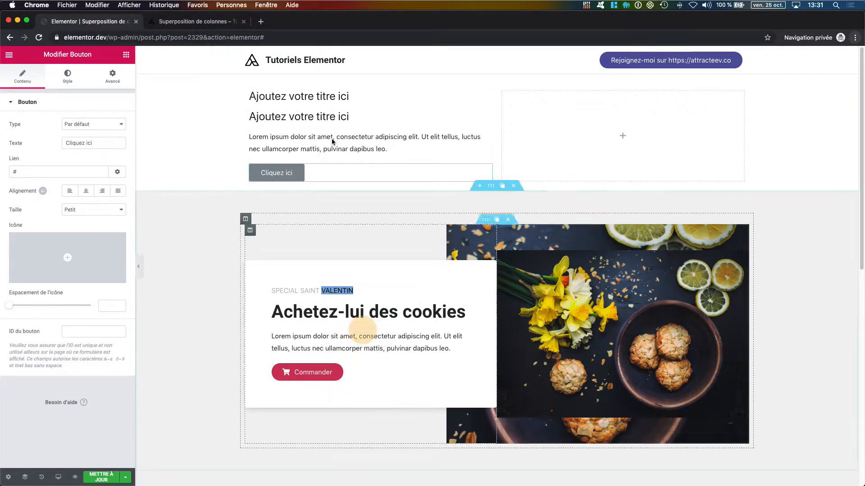
right_click(314, 98)
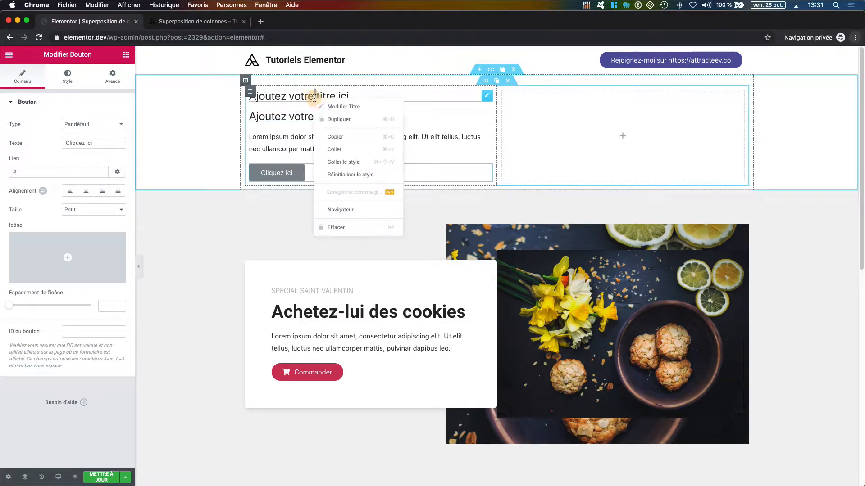
click(368, 163)
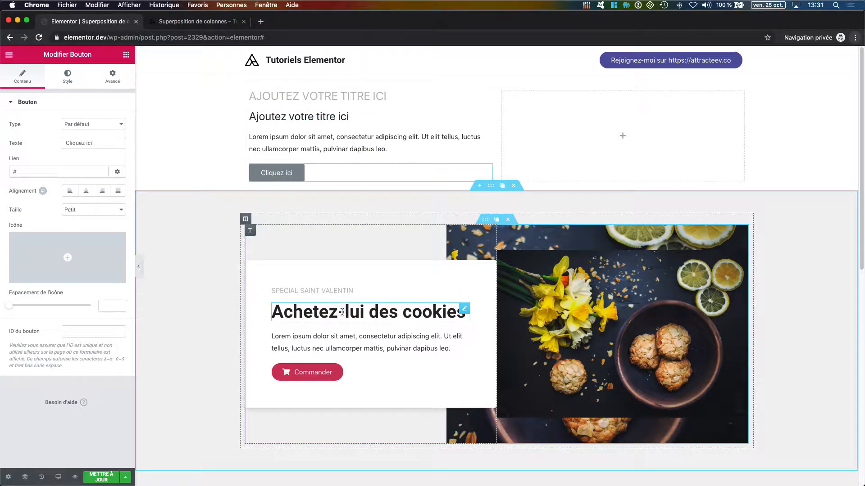
- Copy the style of the "Achetez-lui des cookies" heading onto the second title of the new section
click(342, 313)
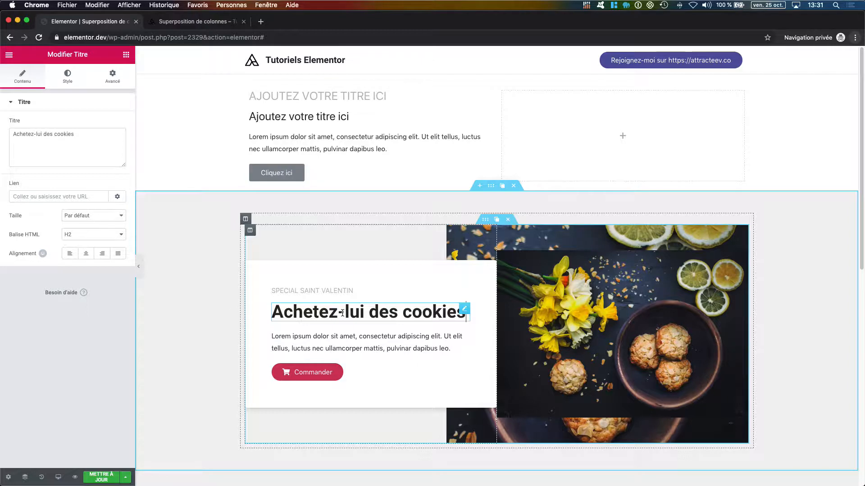
right_click(343, 312)
click(367, 352)
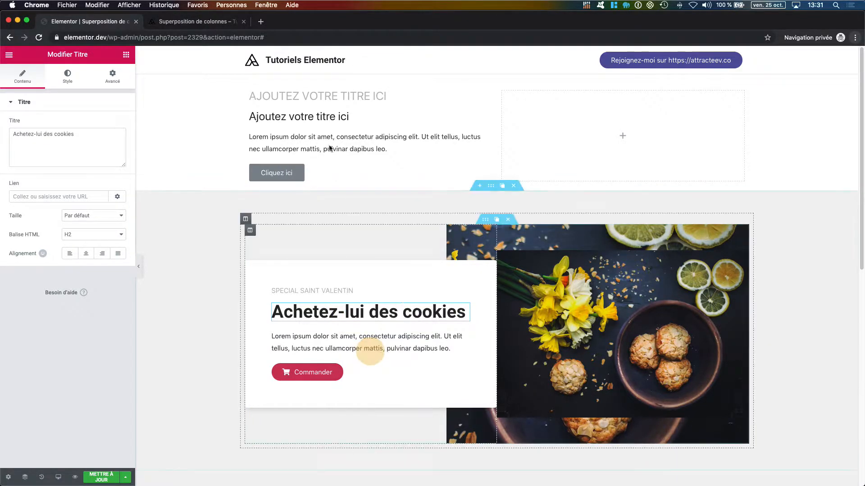
right_click(323, 120)
click(365, 183)
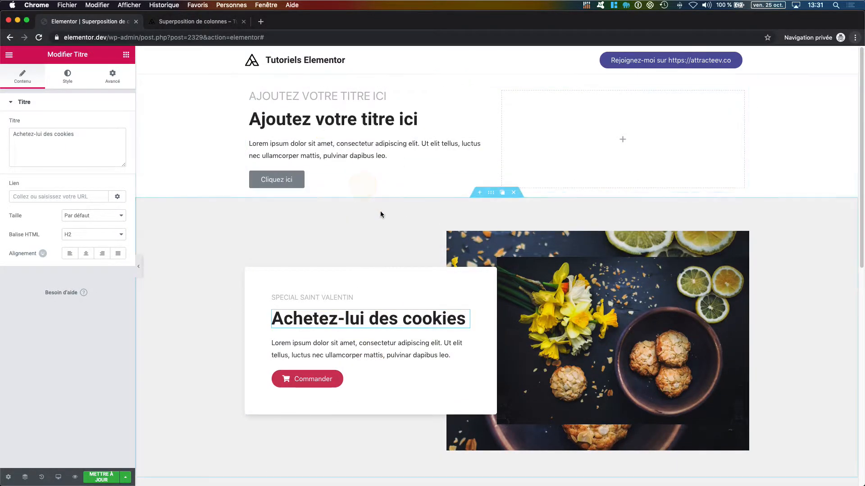
- Copy the style of the cookies card's paragraph onto the new section's text block
right_click(348, 343)
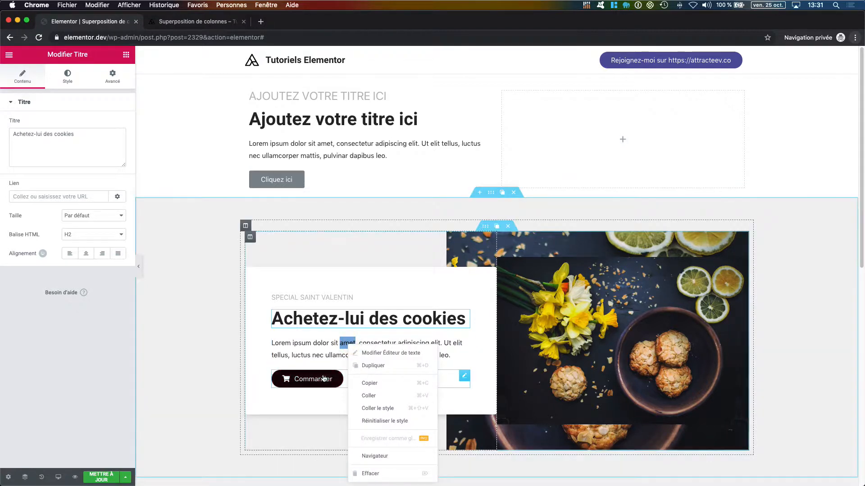
right_click(326, 344)
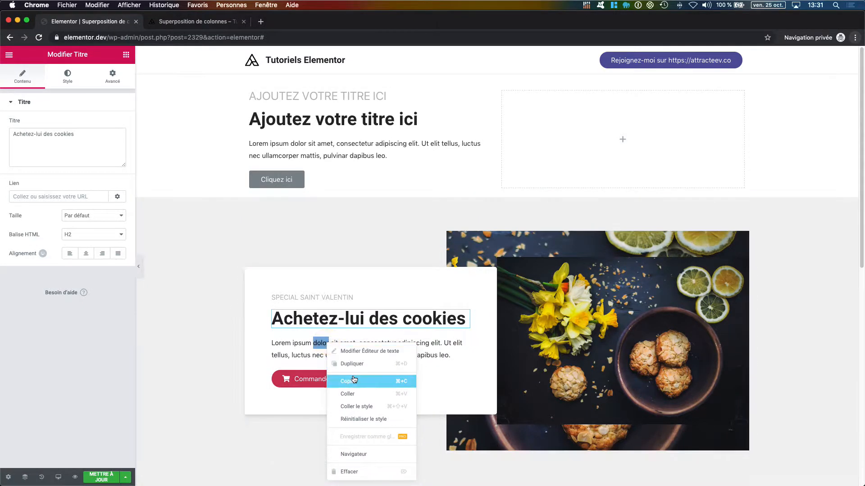
click(364, 382)
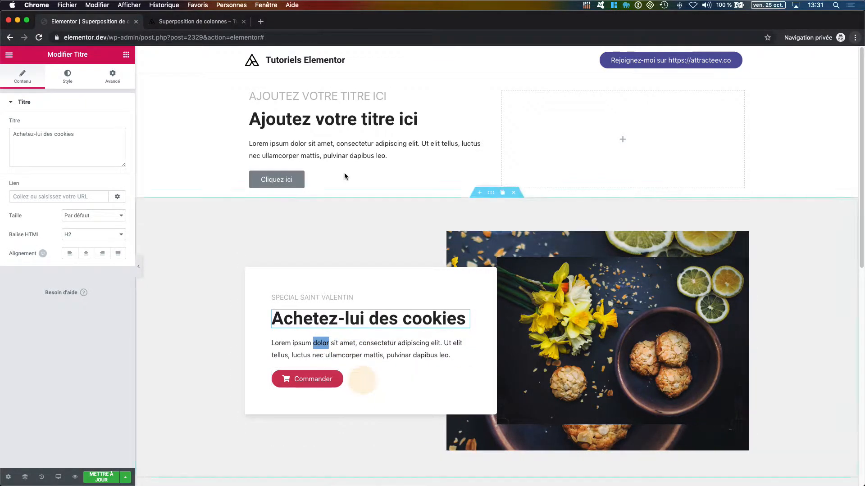
right_click(342, 153)
click(373, 215)
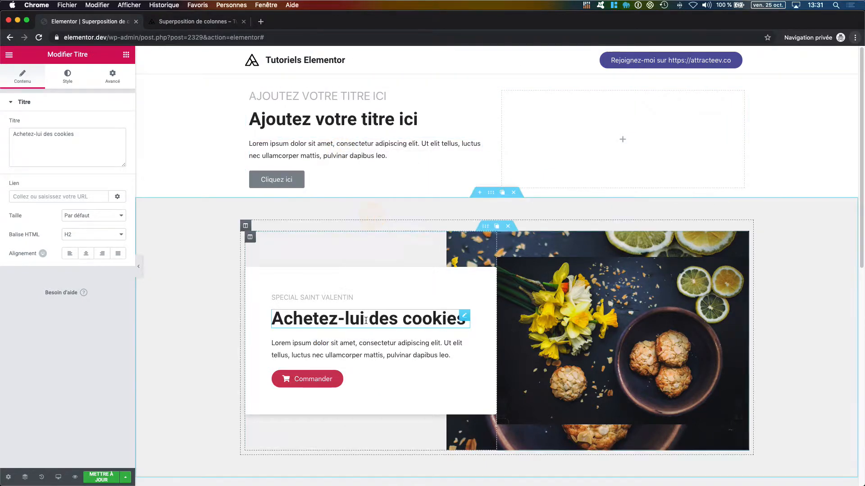
- Copy the style of the "Commander" button onto the new section's "Cliquez ici" button
right_click(332, 379)
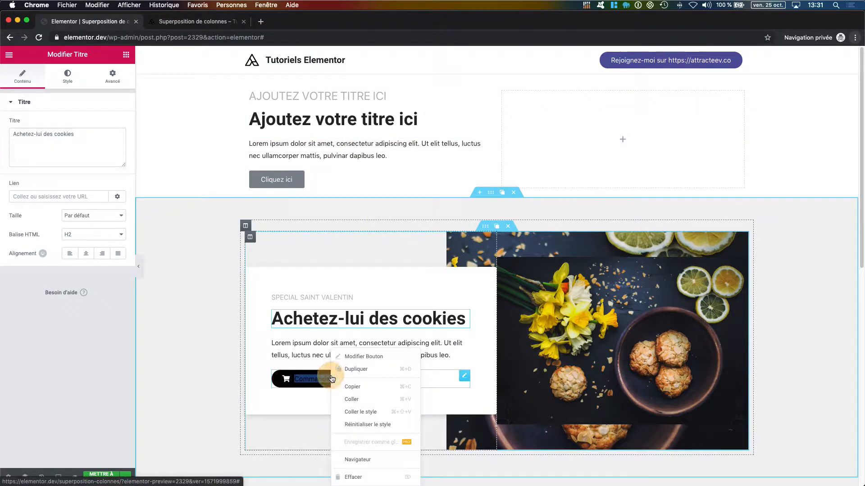
click(368, 399)
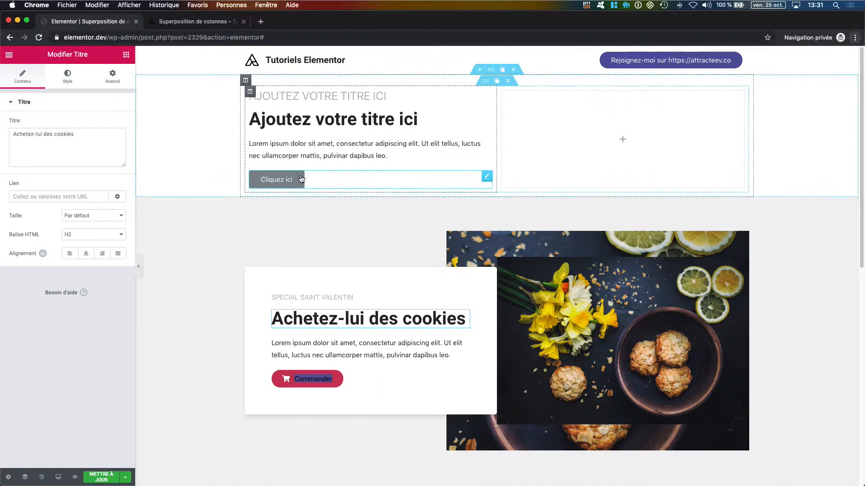
right_click(299, 179)
click(335, 239)
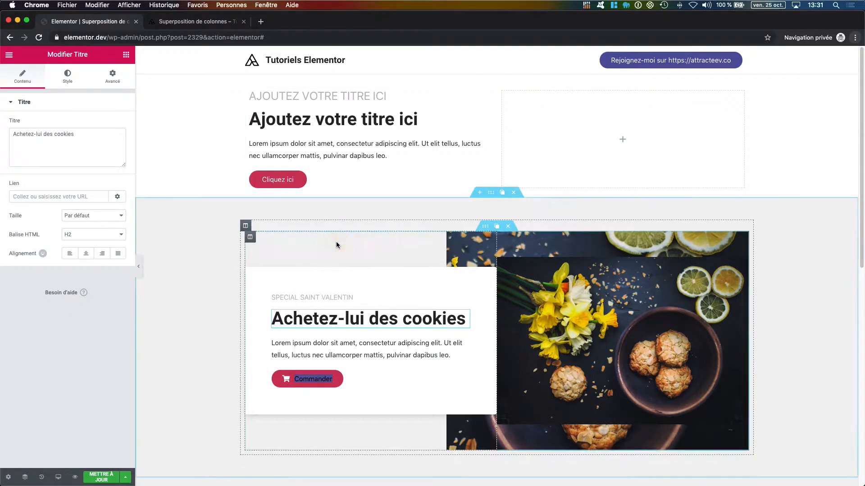
- Set the HTML tag of the new section's first title to div
click(315, 96)
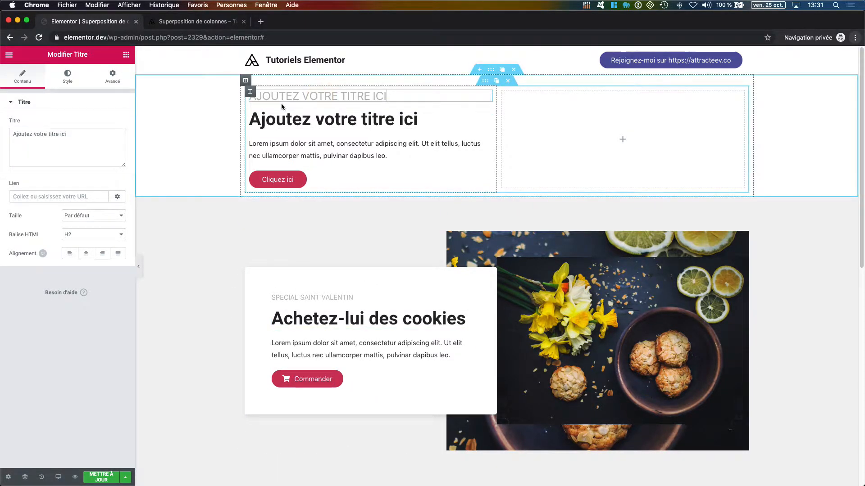
click(91, 237)
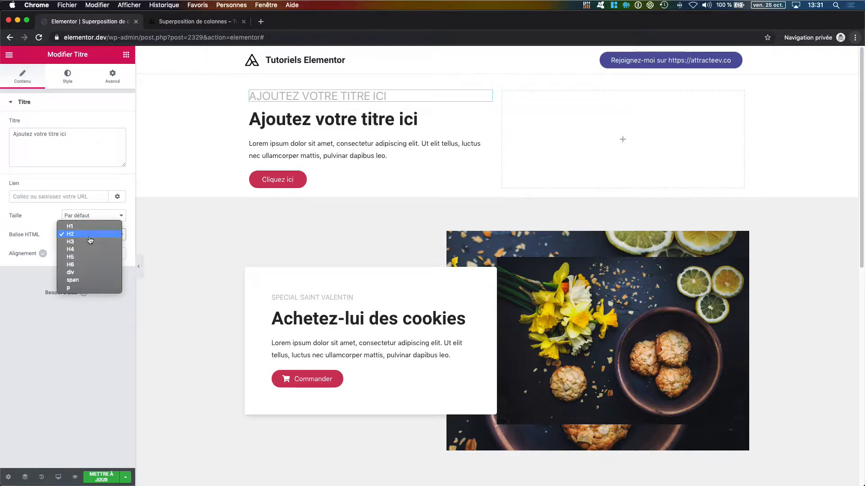
click(89, 273)
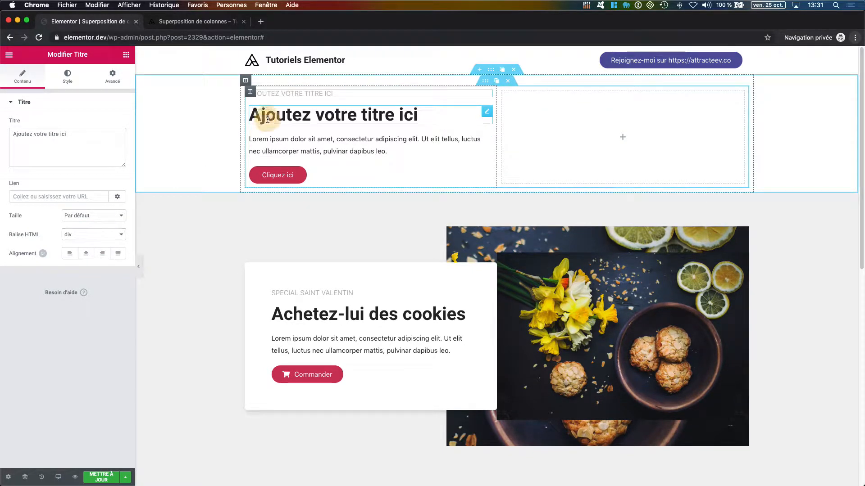
key(super+z)
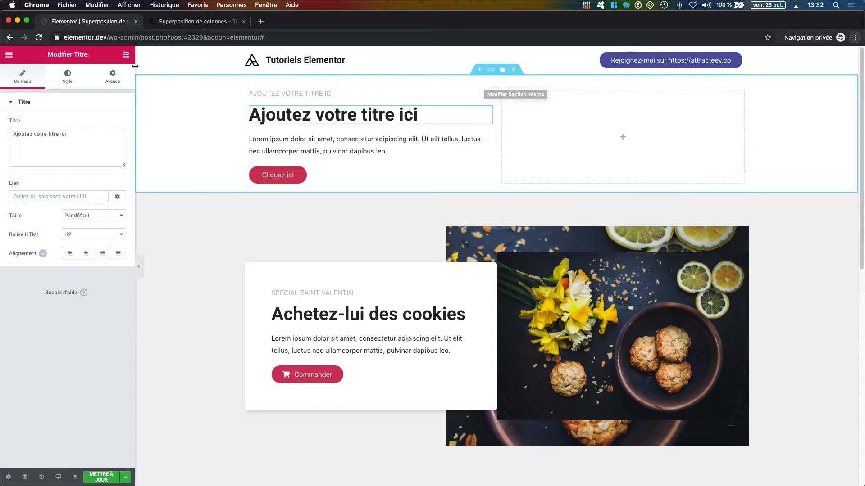
- Add an Image widget to the new section's empty right column and insert slider4.jpg from the media library
click(126, 55)
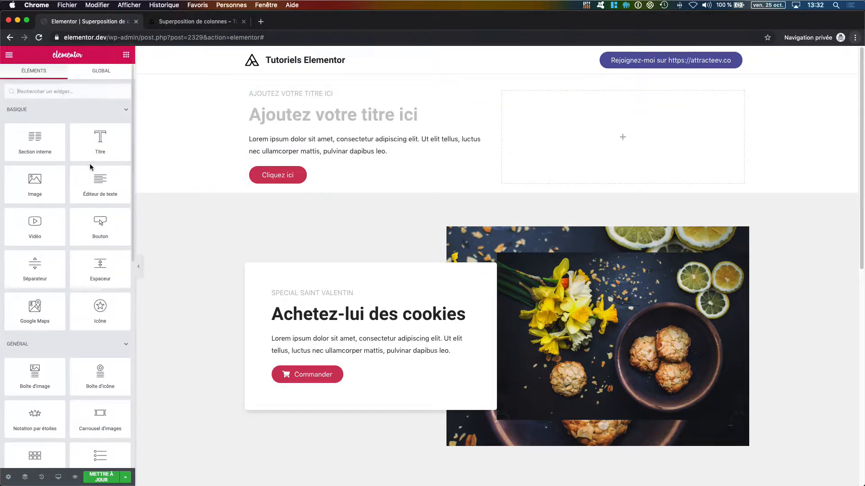
drag(37, 178, 603, 128)
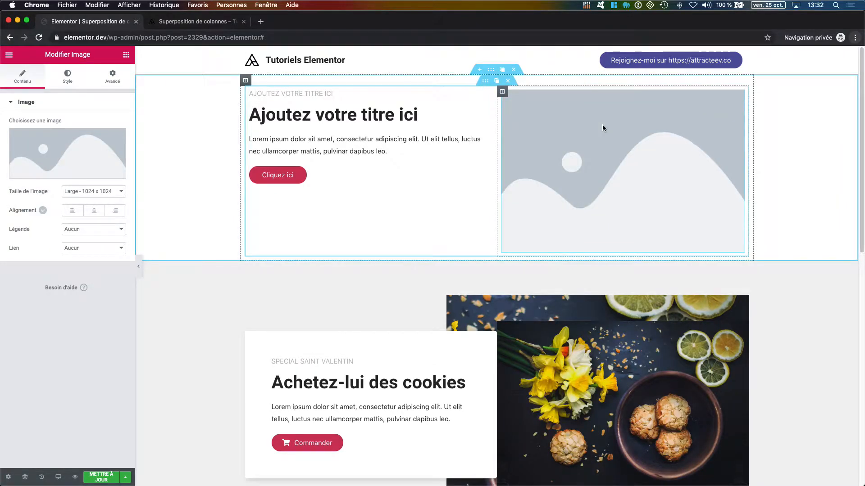
click(88, 154)
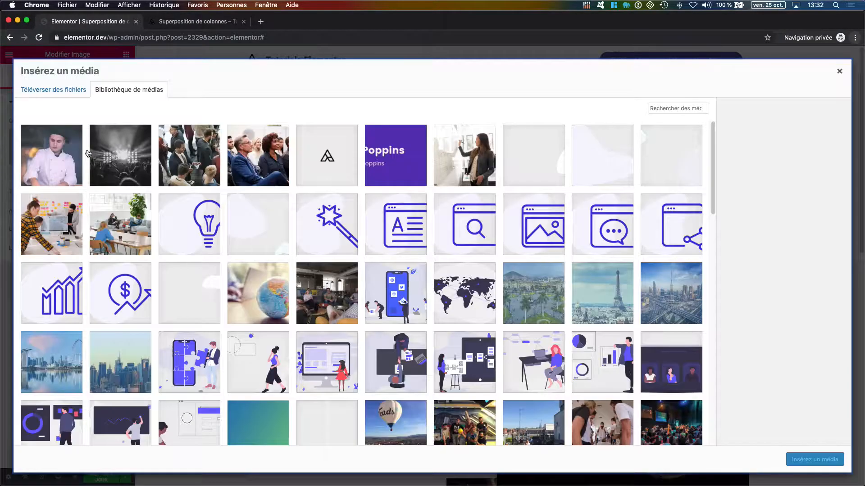
scroll(361, 304, down, 7)
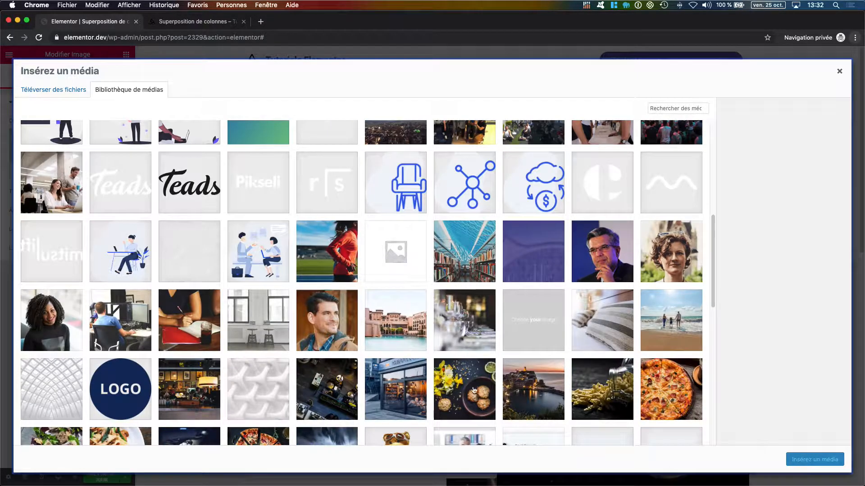
click(477, 385)
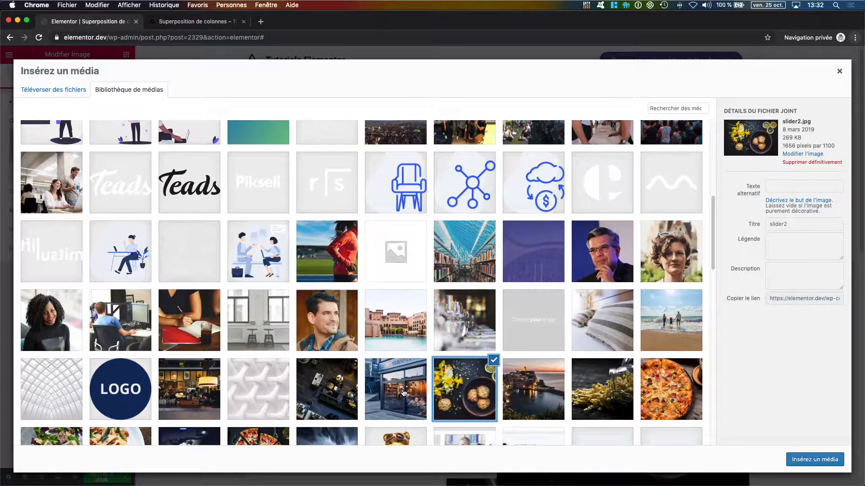
click(323, 390)
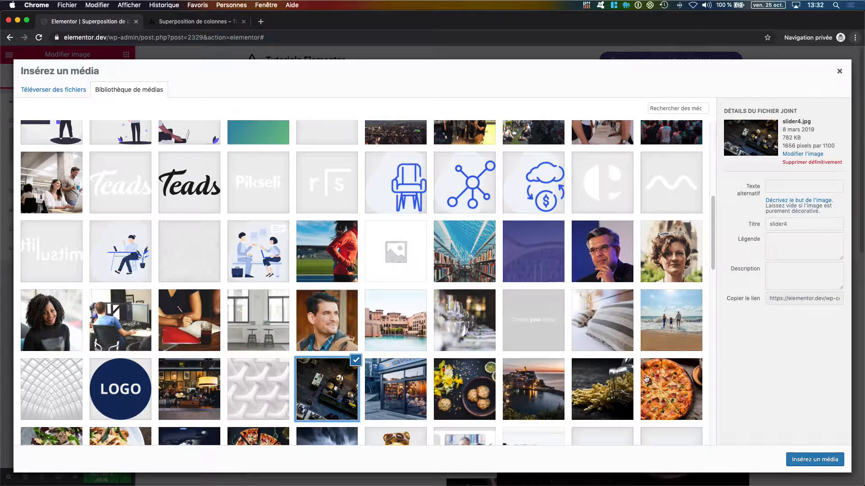
click(820, 463)
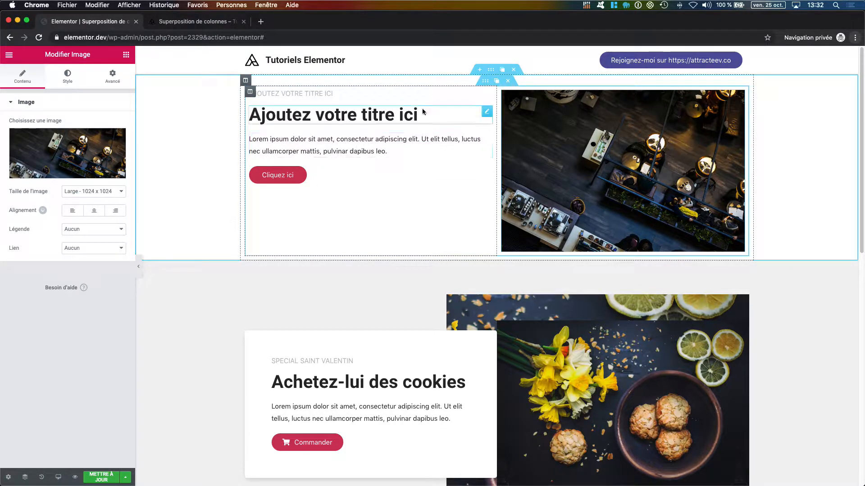
- Set the new inner section's vertical alignment to Milieu
click(485, 82)
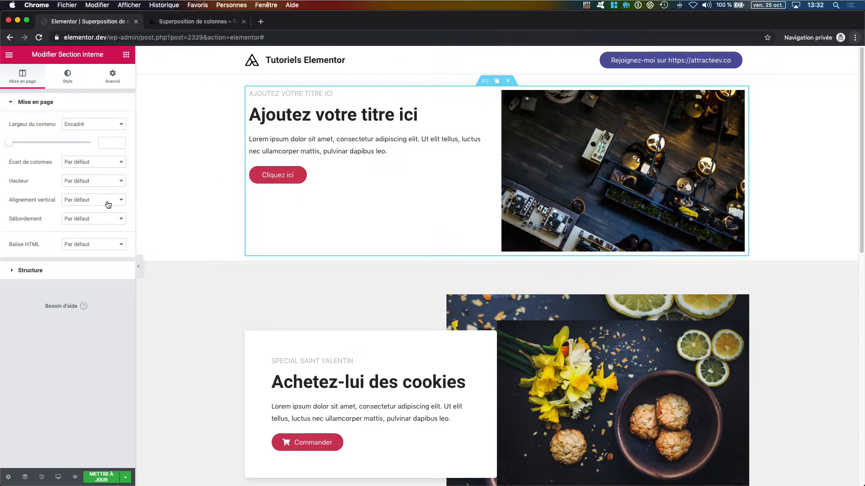
click(77, 200)
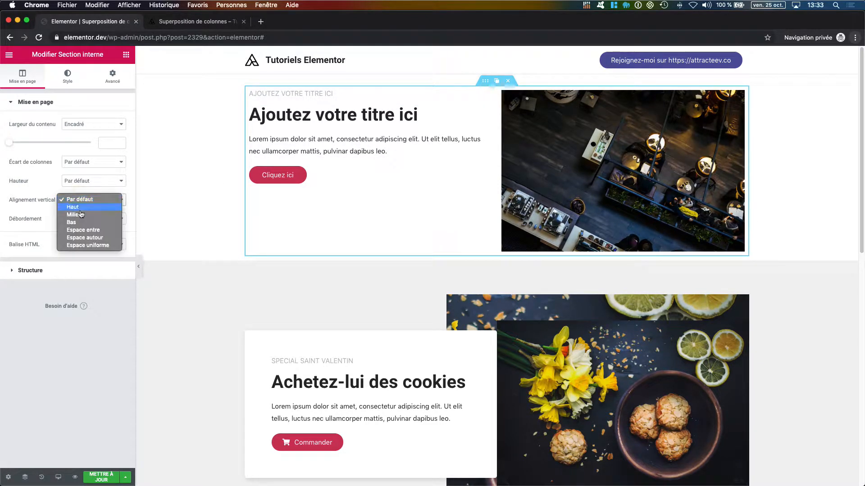
click(81, 215)
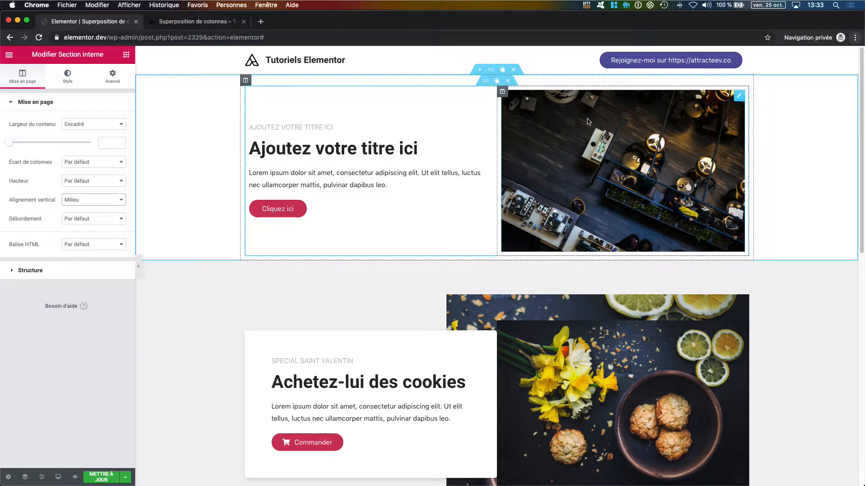
- Delete the right column's Image widget and use slider4.jpg as the inner section's classic background image instead
right_click(554, 126)
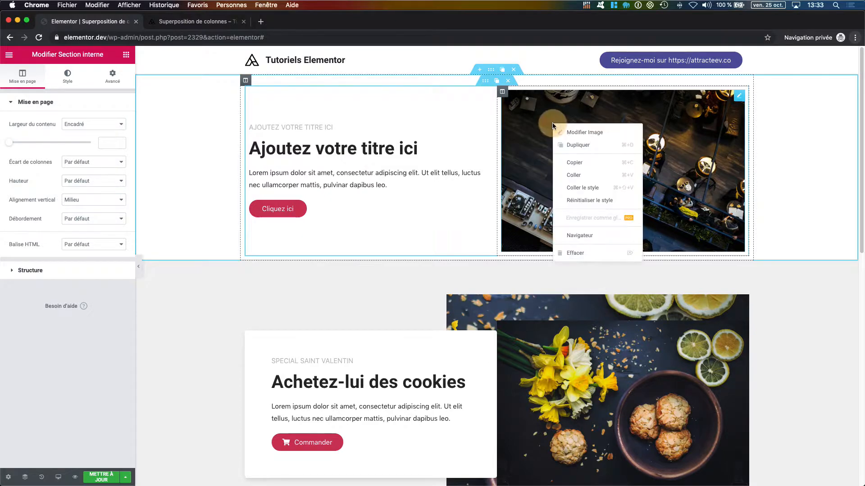
click(586, 255)
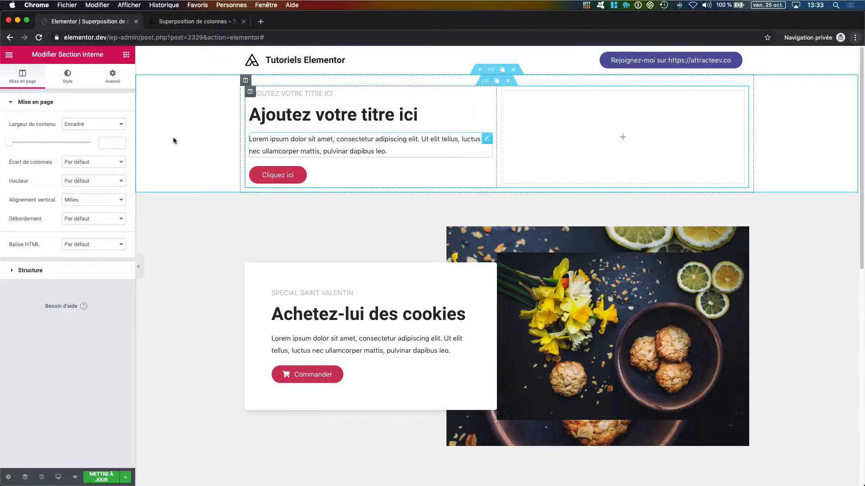
click(69, 81)
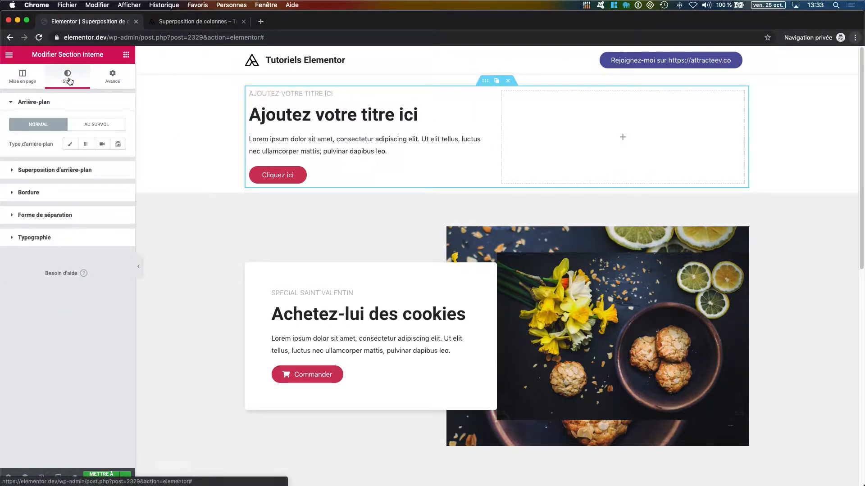
click(75, 147)
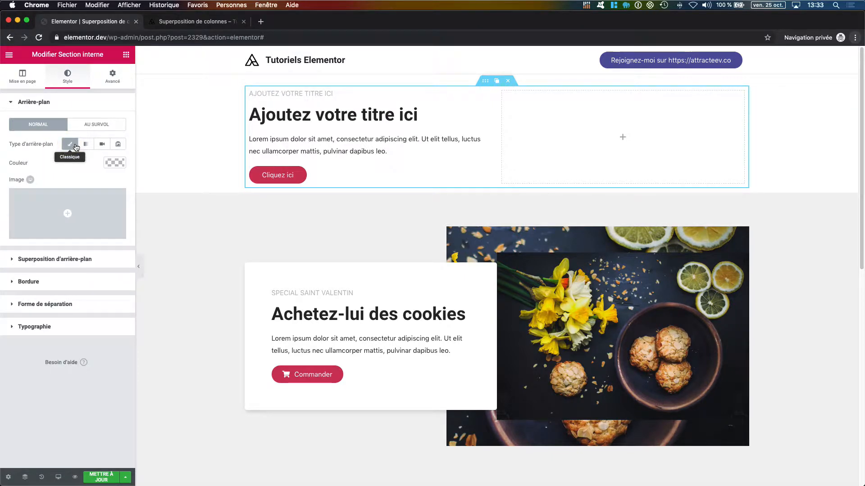
click(101, 207)
scroll(359, 261, down, 5)
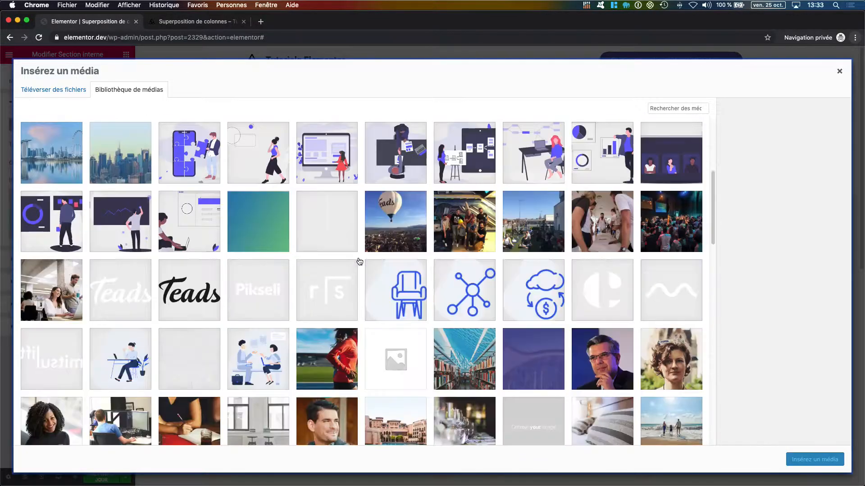
scroll(359, 261, down, 5)
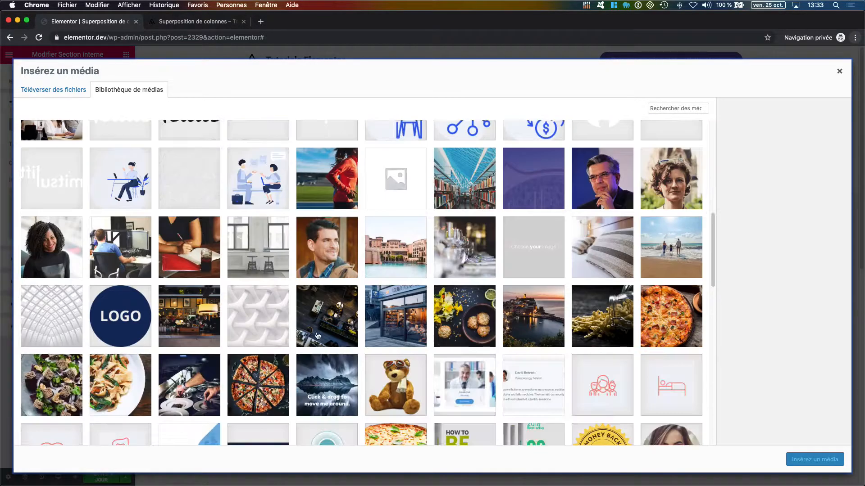
click(322, 324)
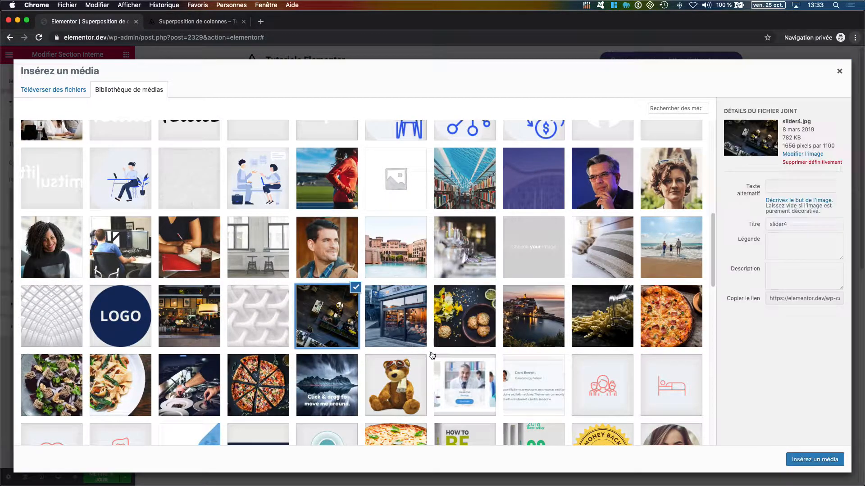
click(810, 460)
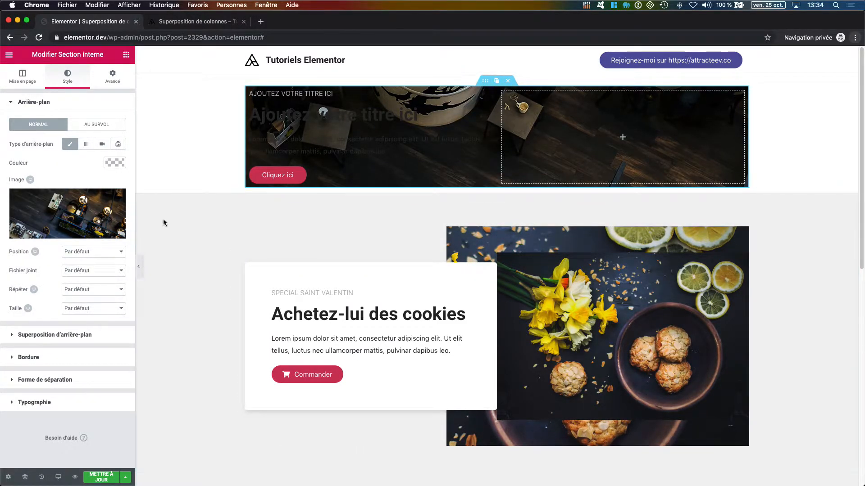
- Set the inner section's background image to position Centre droit, repeat Non-répété and size Couvrir
click(85, 253)
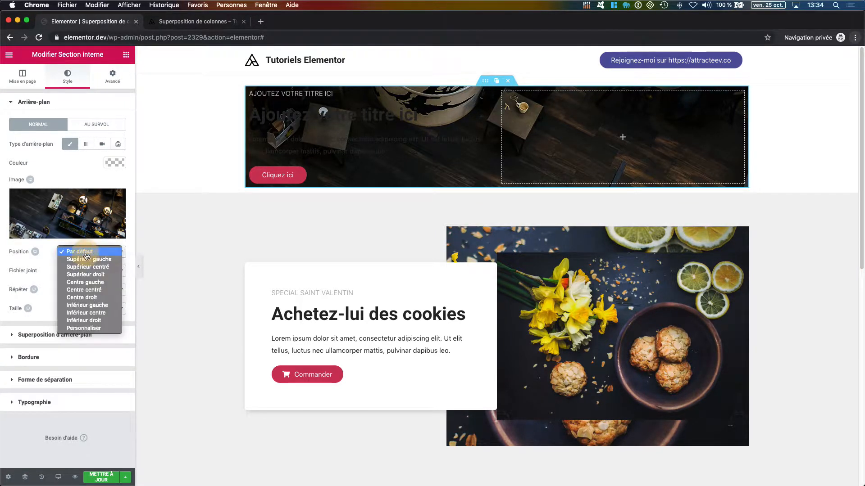
click(90, 298)
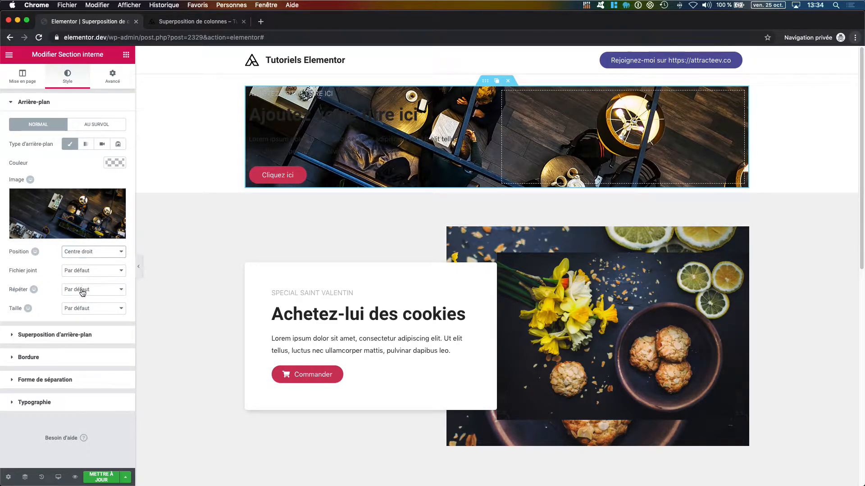
click(81, 290)
click(82, 297)
click(83, 310)
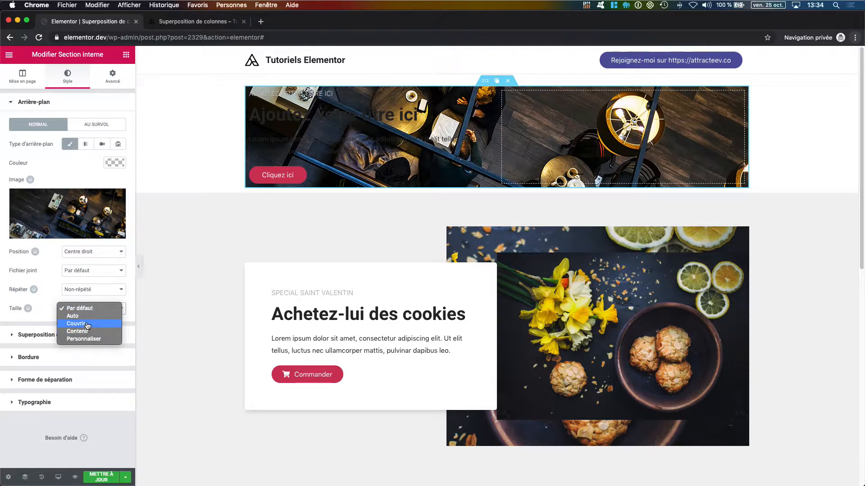
click(87, 324)
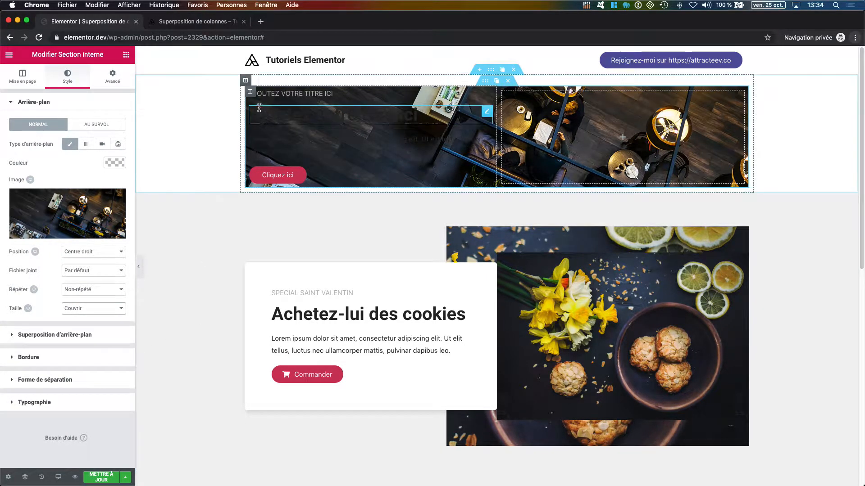
- Give the inner section's left column a classic background in white (#ffffff)
mouse_move(250, 93)
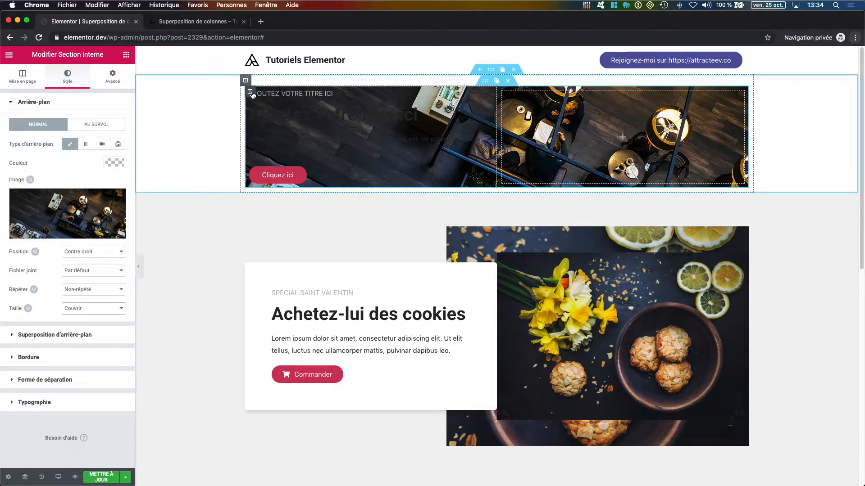
click(250, 93)
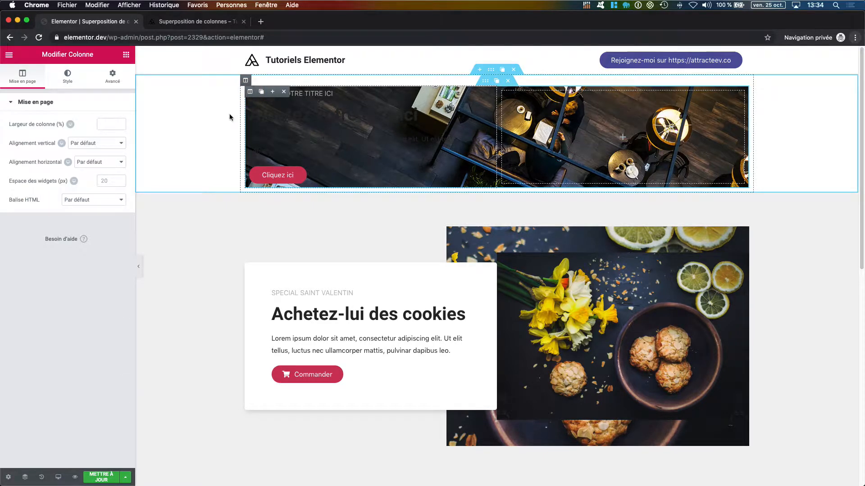
click(66, 79)
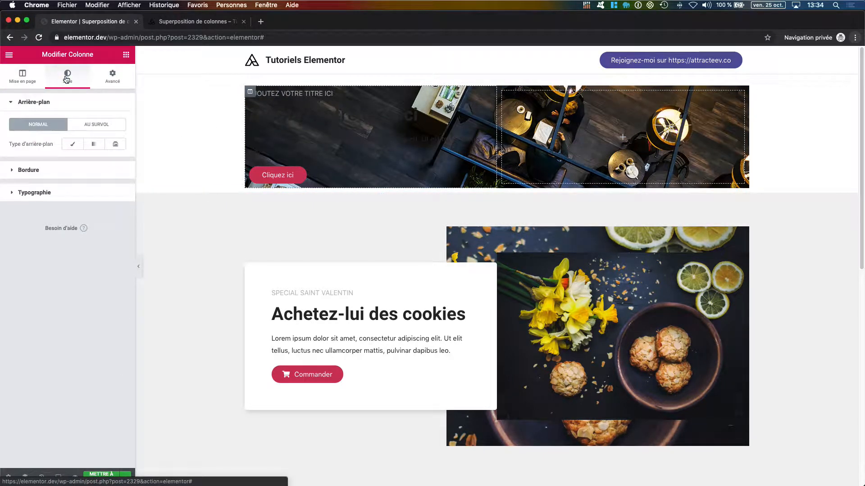
click(72, 145)
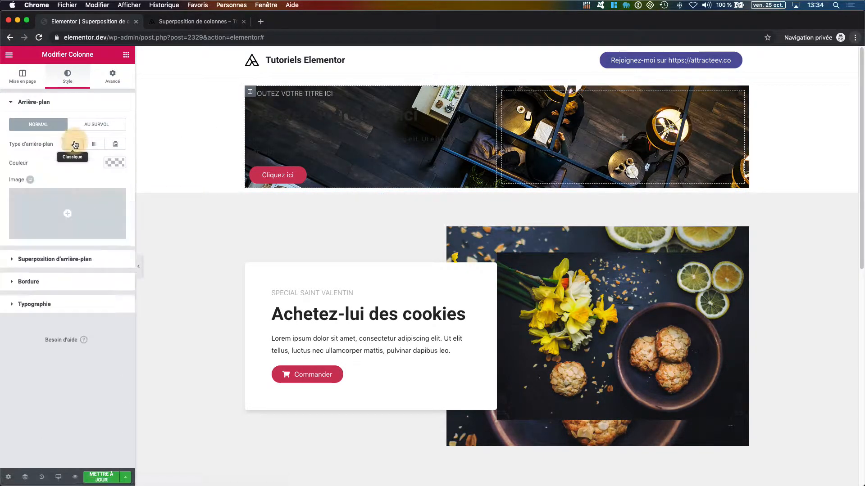
click(116, 164)
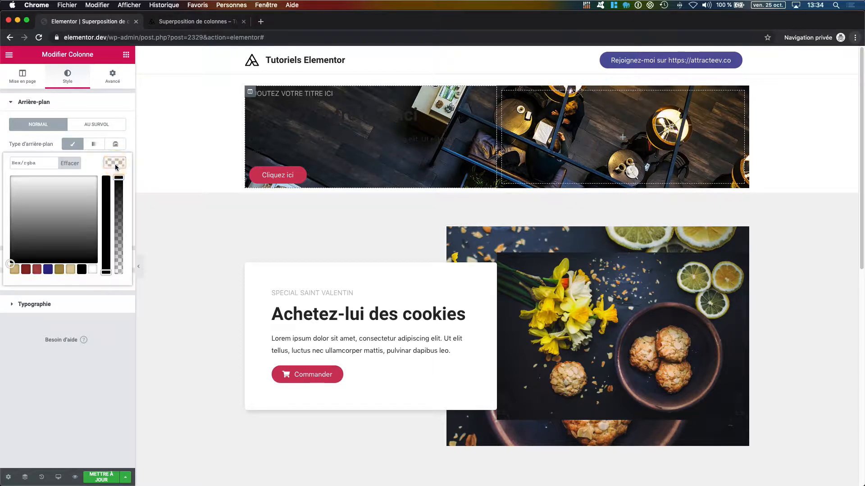
click(92, 270)
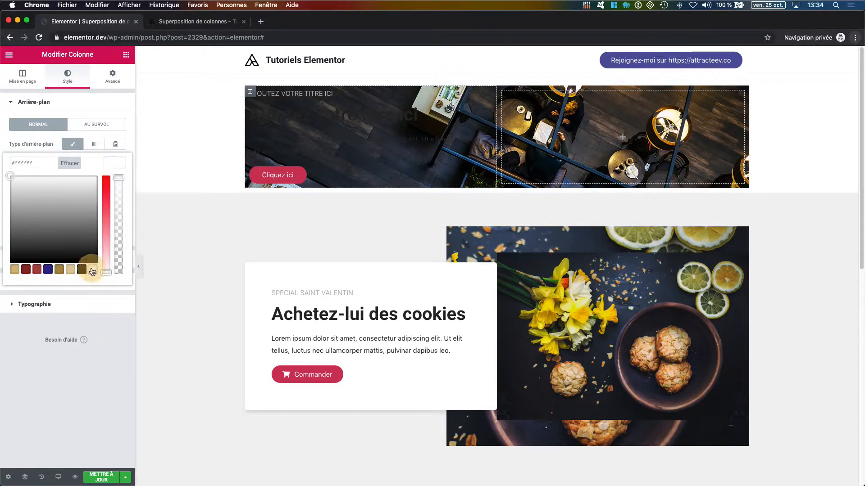
click(116, 163)
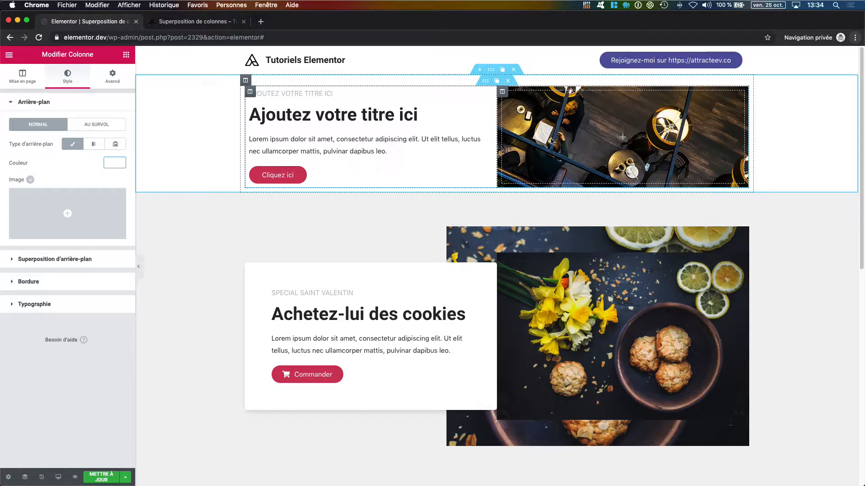
- Unlink the inner section's padding values and set the top and bottom padding to 100 px each
click(485, 84)
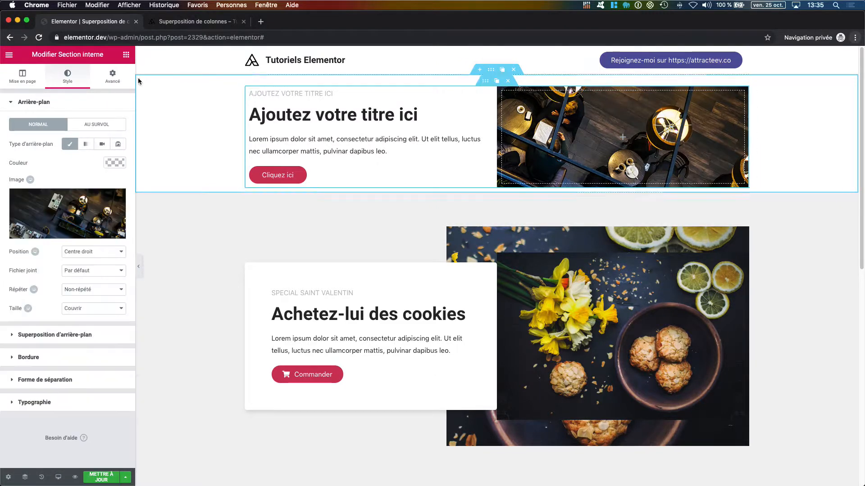
click(113, 78)
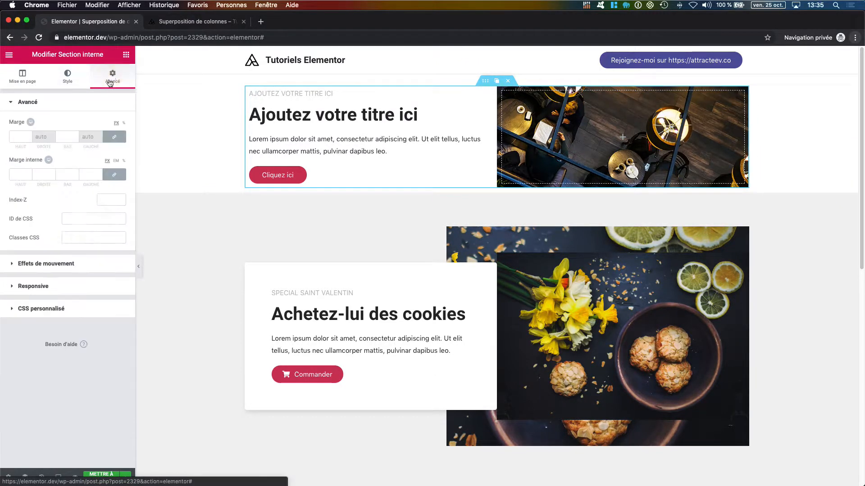
click(116, 175)
click(15, 174)
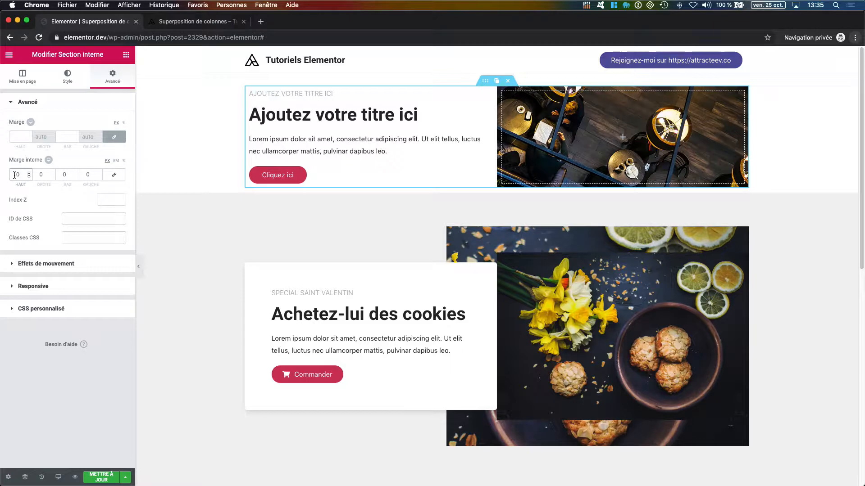
text(100)
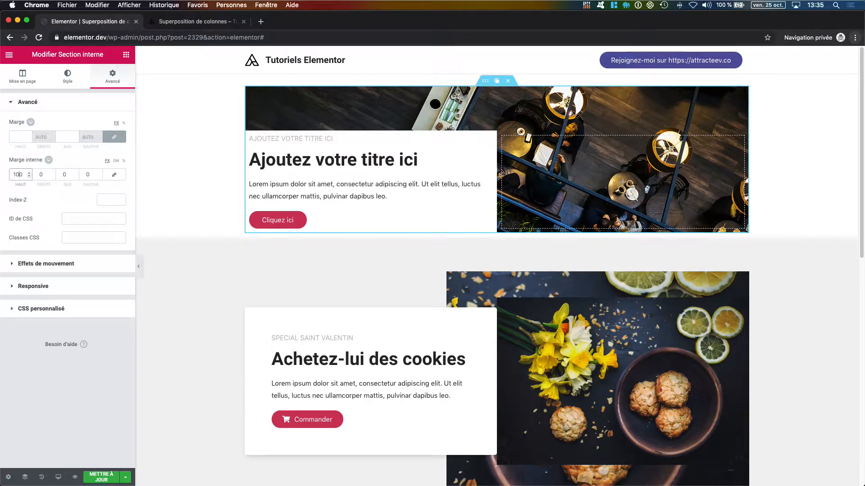
click(62, 175)
text(1)
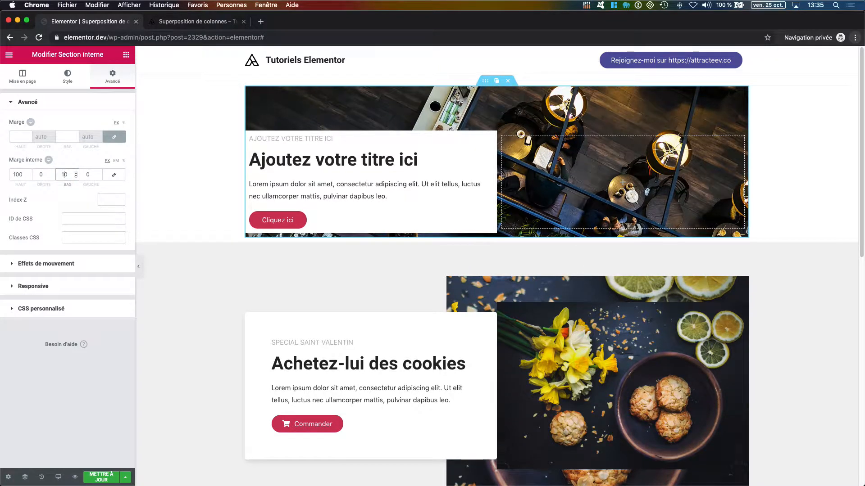
text(0)
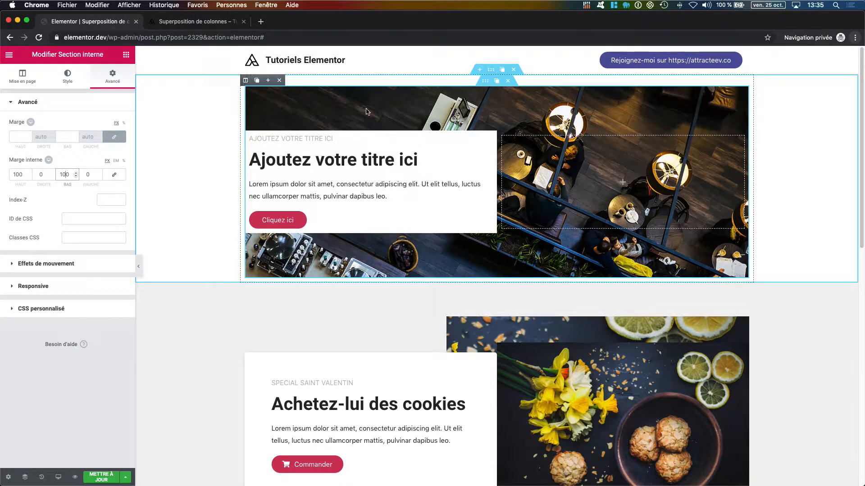
- Give the inner section a gradient background overlay and set its first colour to white (#ffffff)
click(68, 77)
click(70, 105)
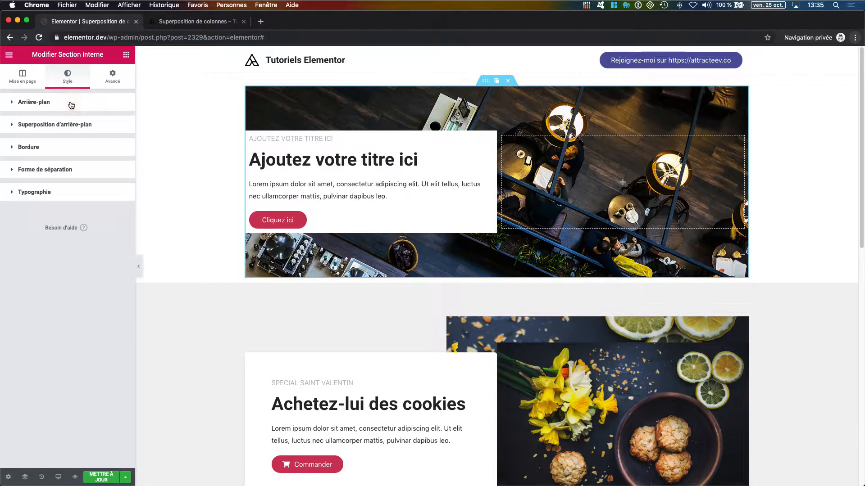
click(72, 125)
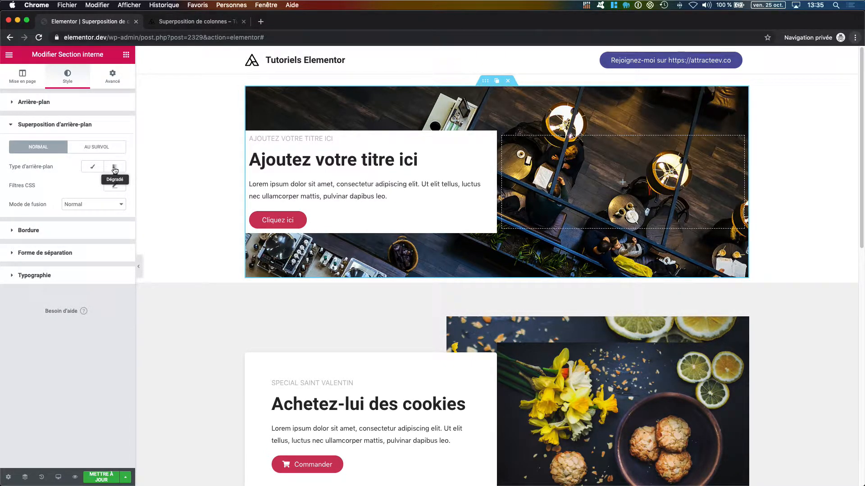
click(69, 102)
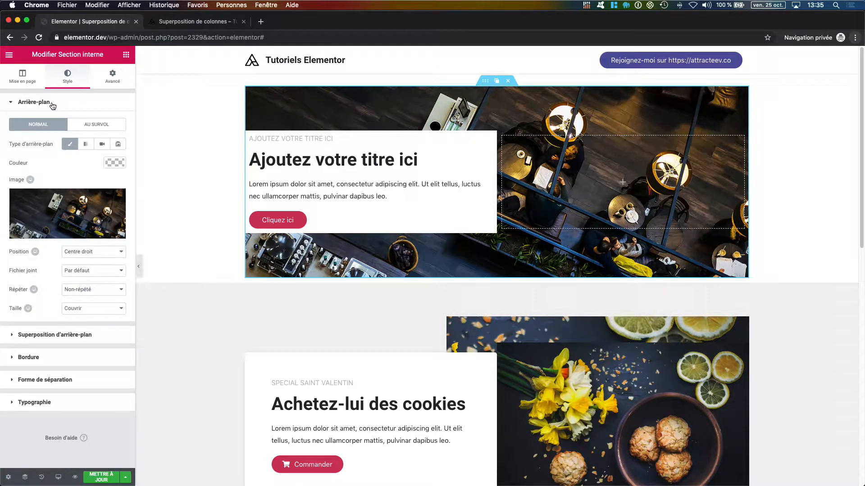
click(63, 101)
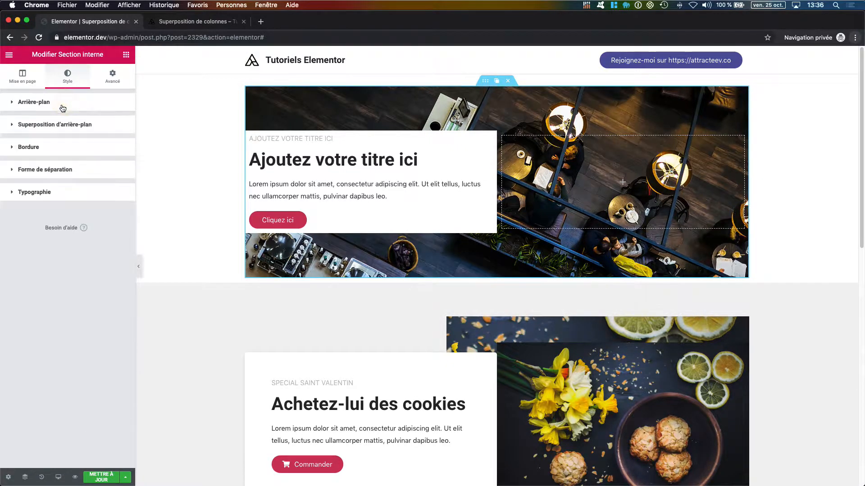
click(55, 127)
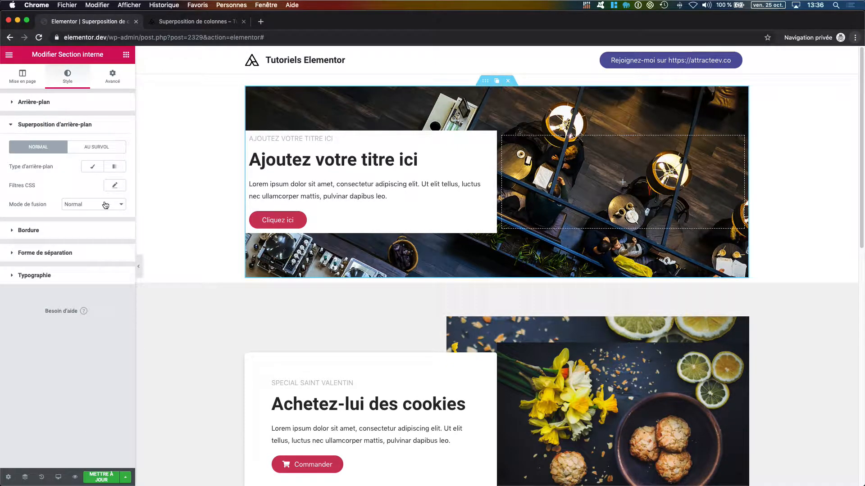
click(116, 168)
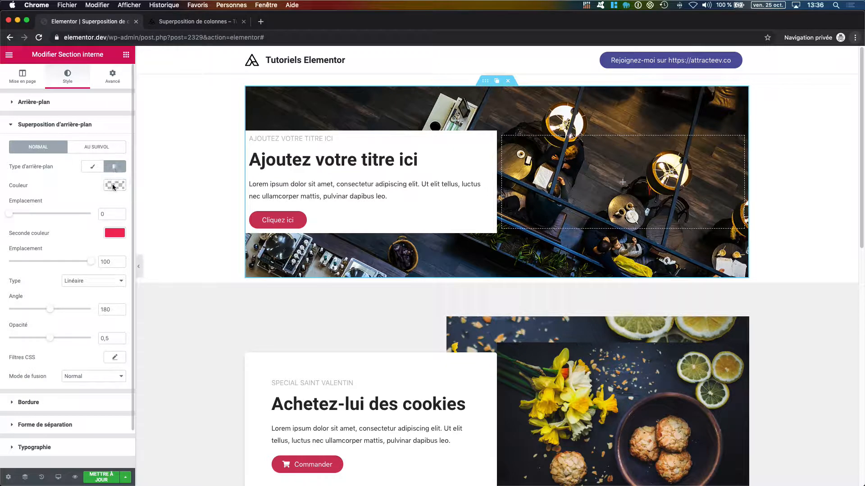
click(114, 186)
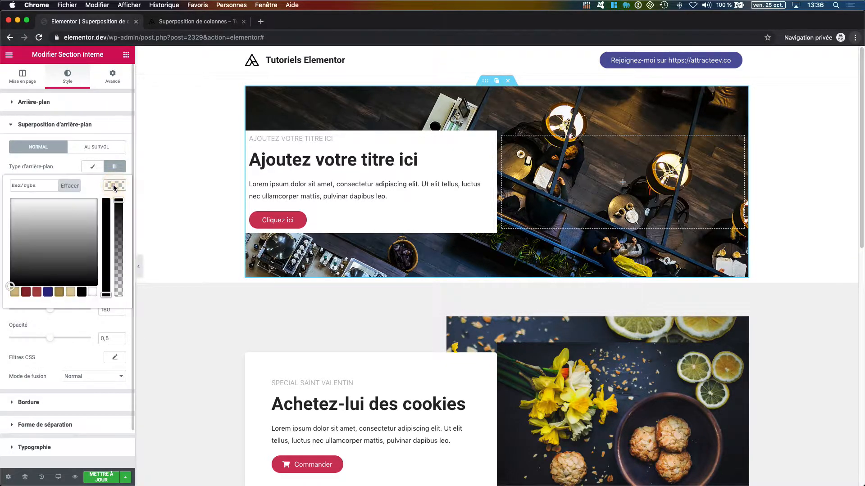
click(92, 293)
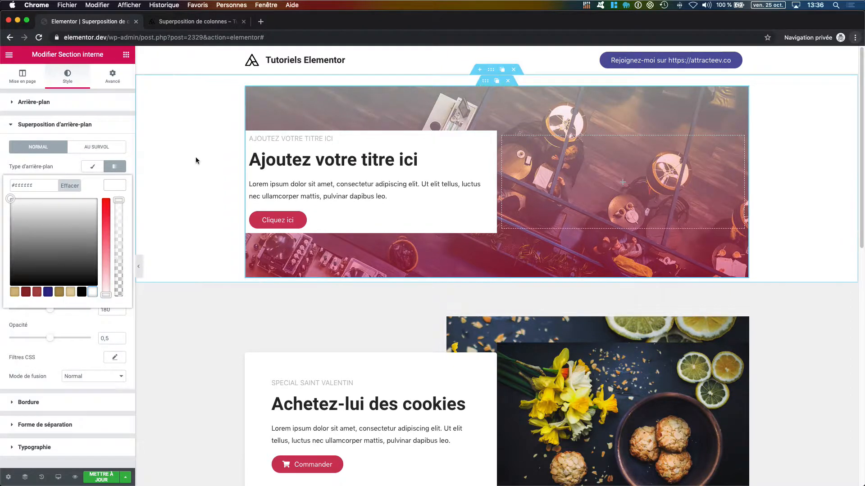
click(117, 185)
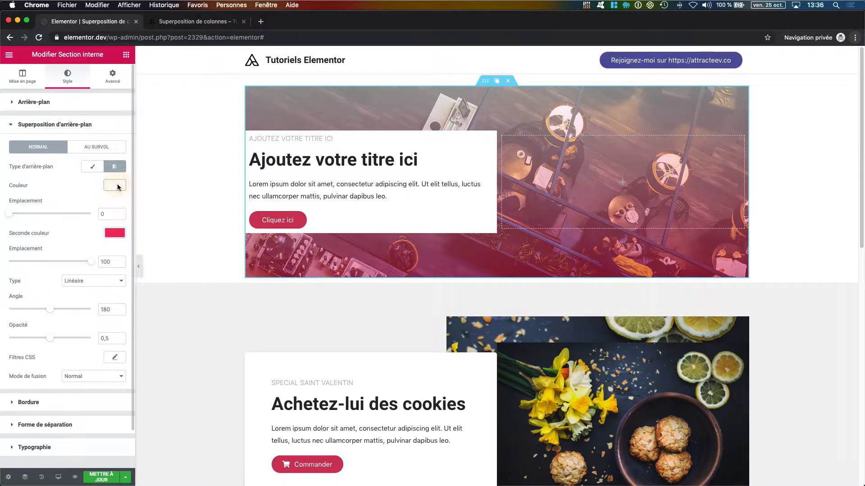
- Make the overlay gradient's second colour fully transparent and set its location to 0
click(114, 233)
drag(121, 249, 121, 346)
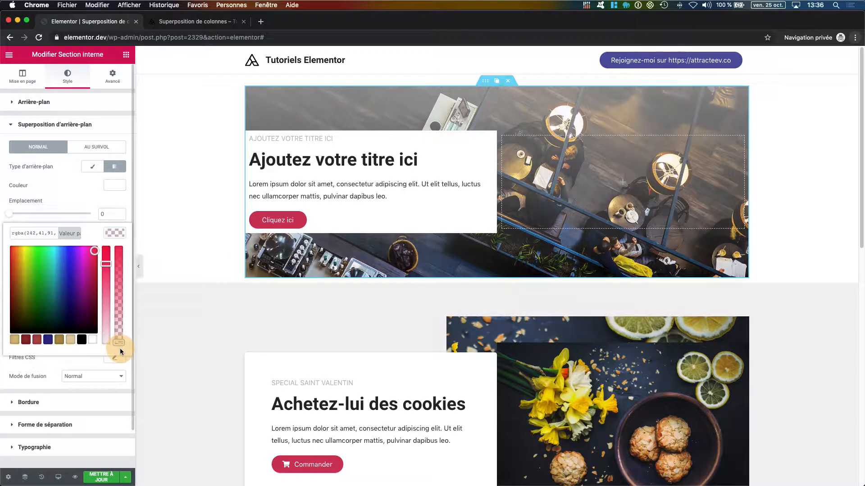
click(113, 233)
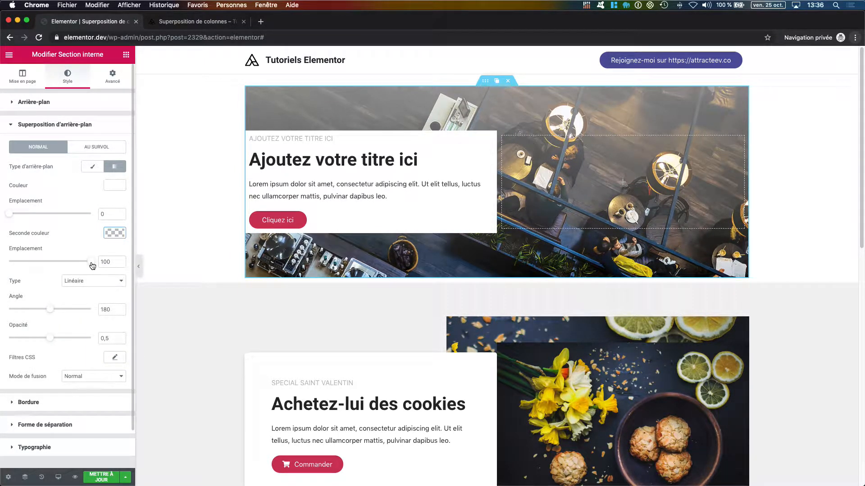
drag(91, 266, 1, 267)
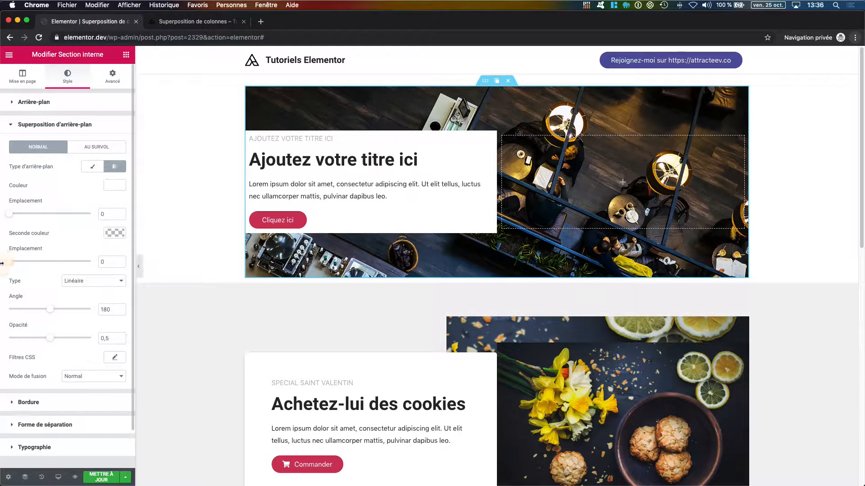
- Set the overlay gradient's angle to 90, its opacity to 1 and the first colour's location to 40
click(107, 310)
text(90)
drag(52, 340, 97, 339)
drag(10, 217, 29, 218)
drag(35, 219, 42, 220)
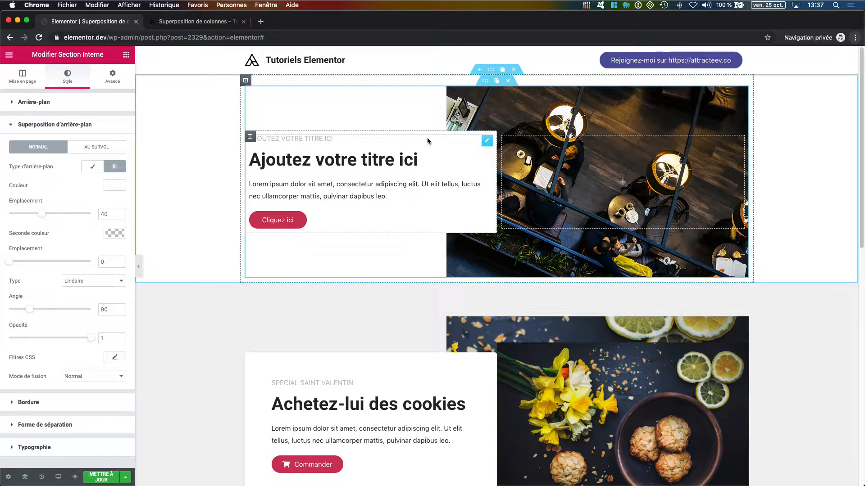
- Change the background colour of the inner section's text column from white to a very light grey
click(250, 141)
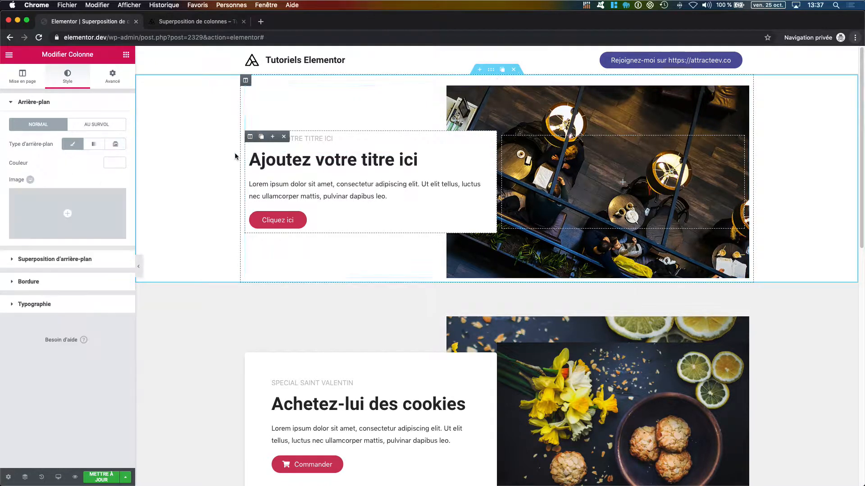
click(114, 163)
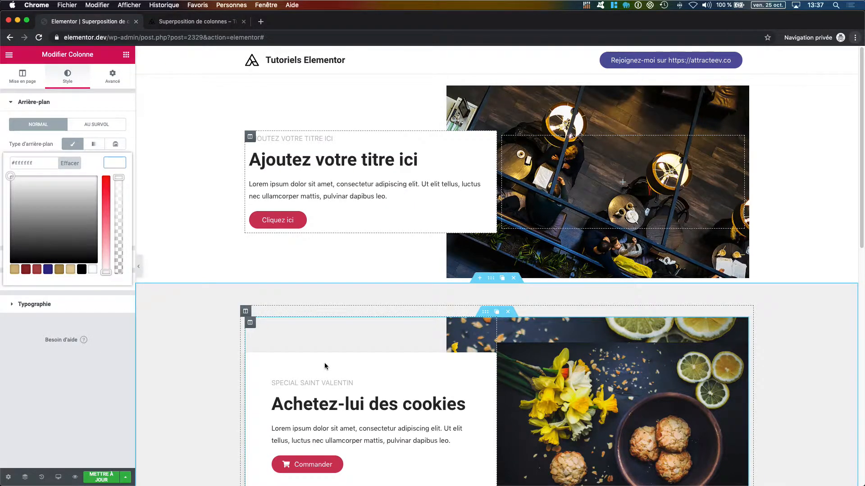
click(92, 269)
drag(11, 177, 9, 182)
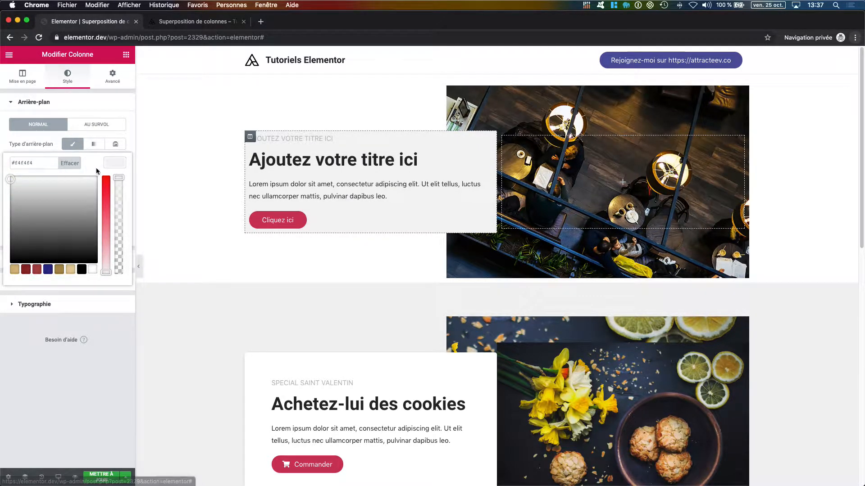
click(111, 163)
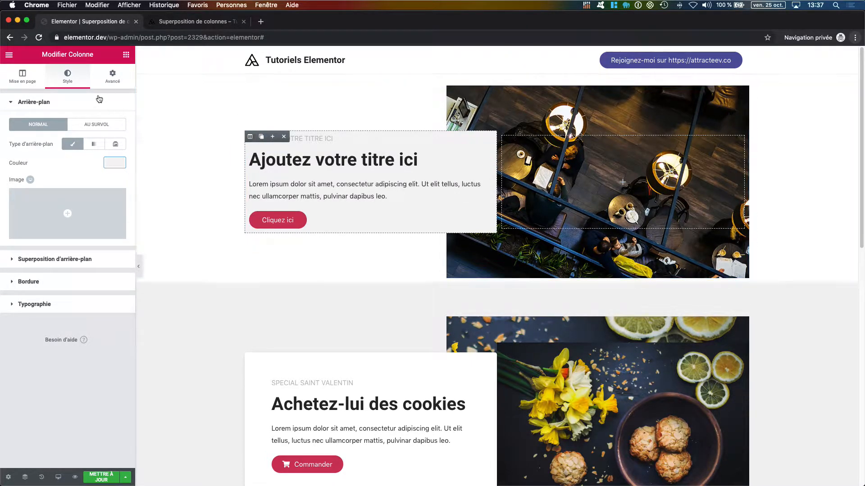
- Set the text column's padding to 50 px on all four sides
click(112, 77)
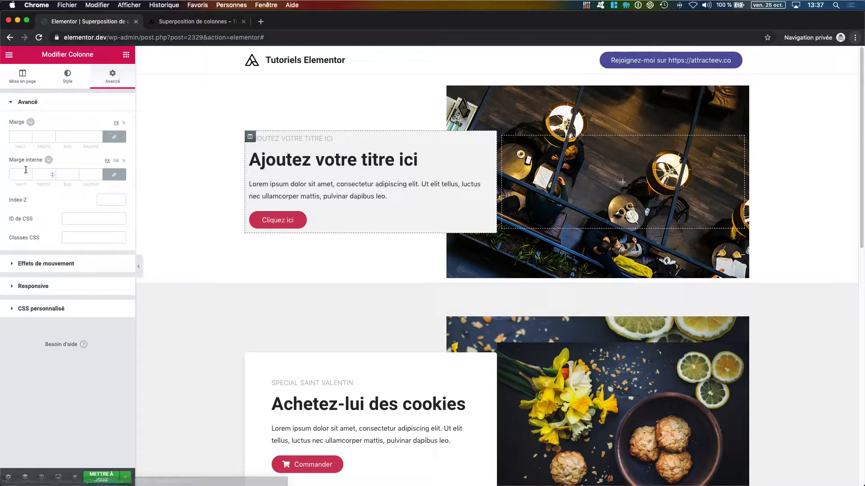
click(21, 175)
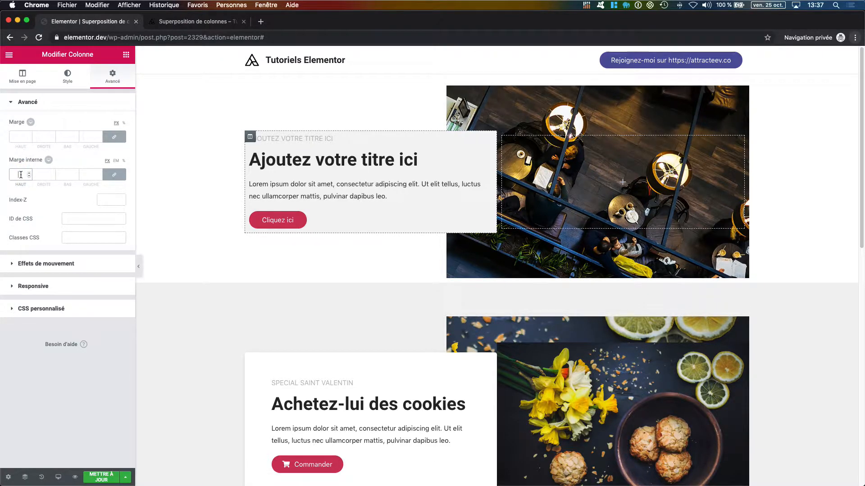
text(50)
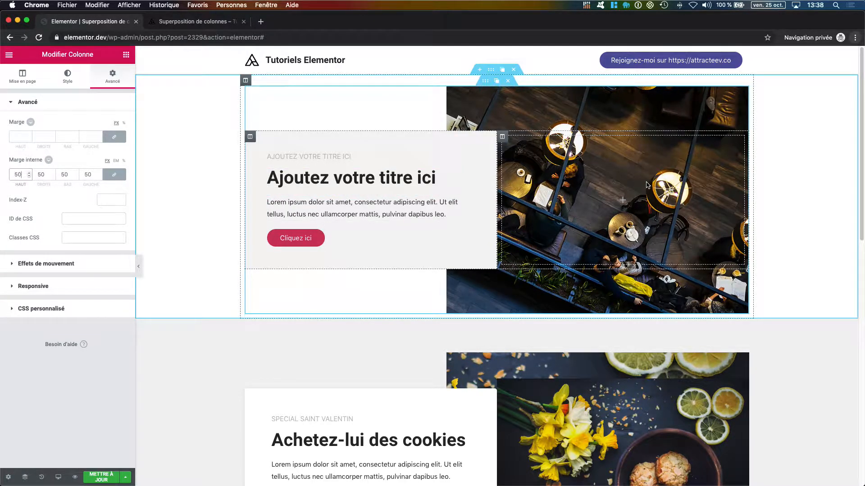
- Unlink the outer section's padding values and set the top and bottom padding to 30 px each
click(491, 71)
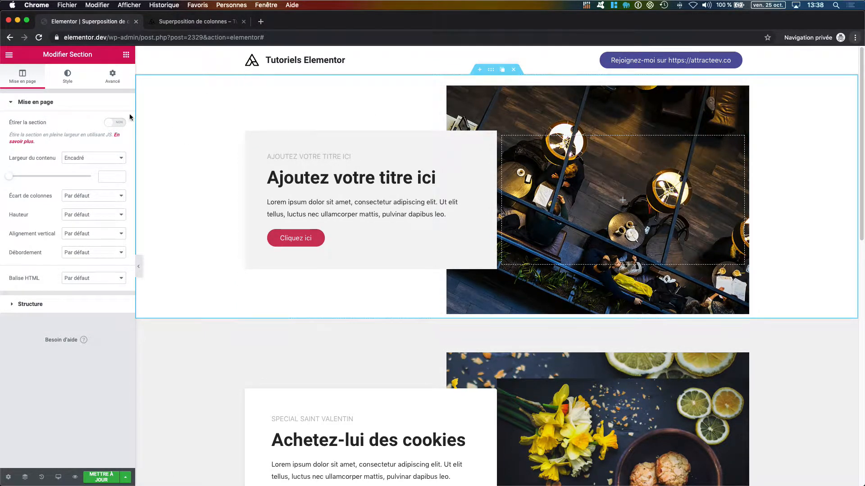
click(113, 77)
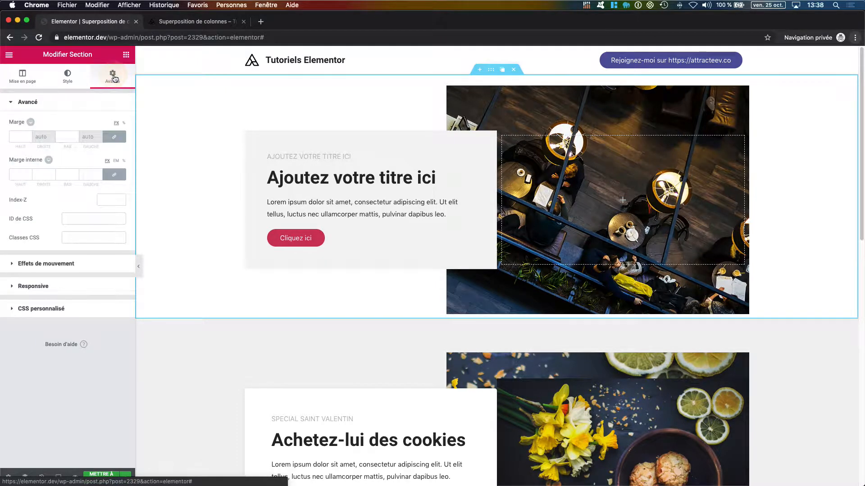
click(115, 175)
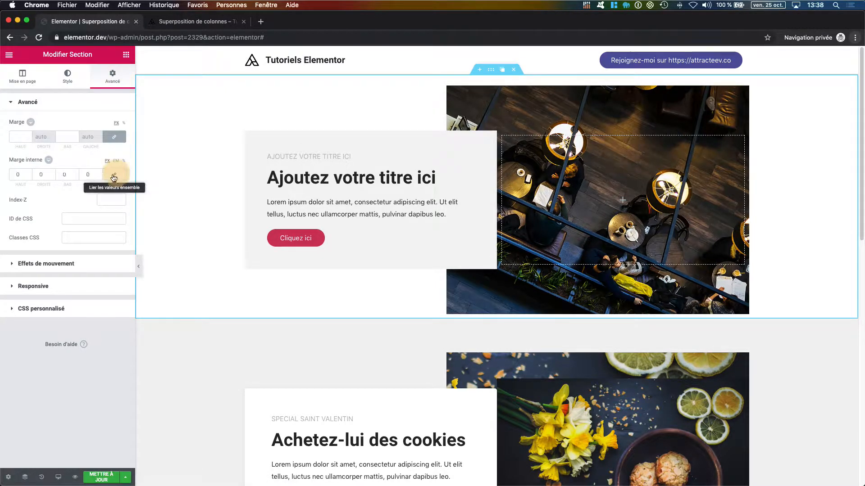
click(18, 174)
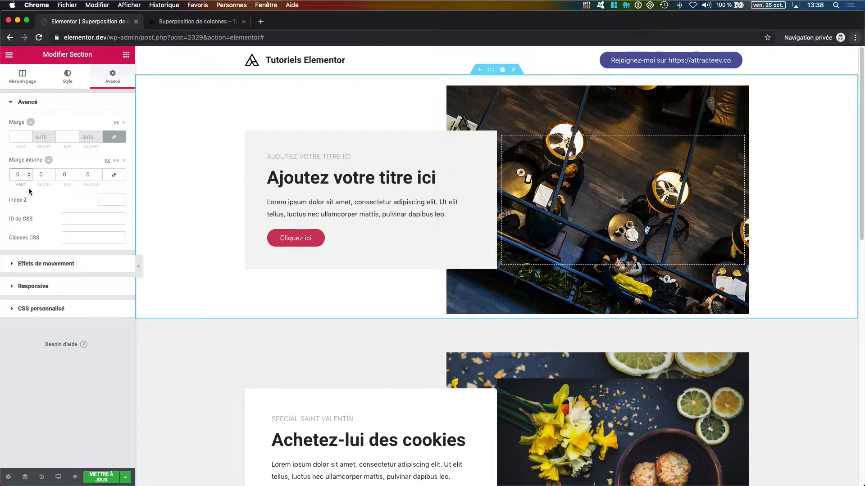
text(3)
key(Tab)
key(Tab)
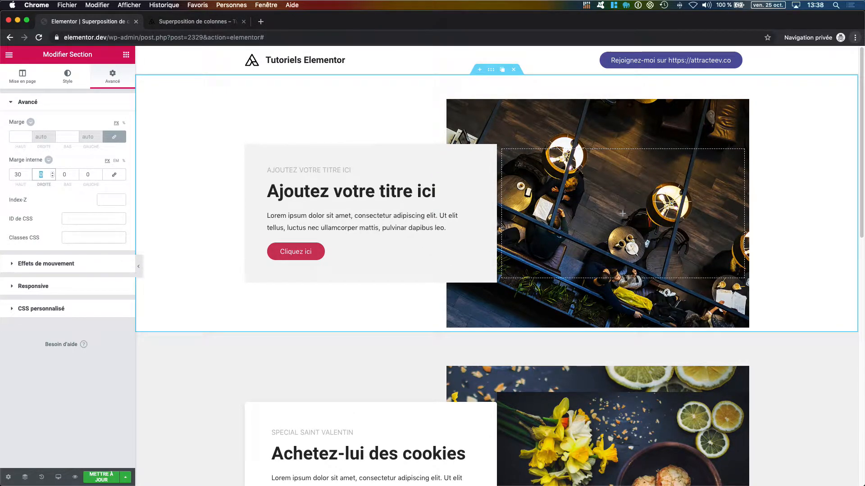
text(30)
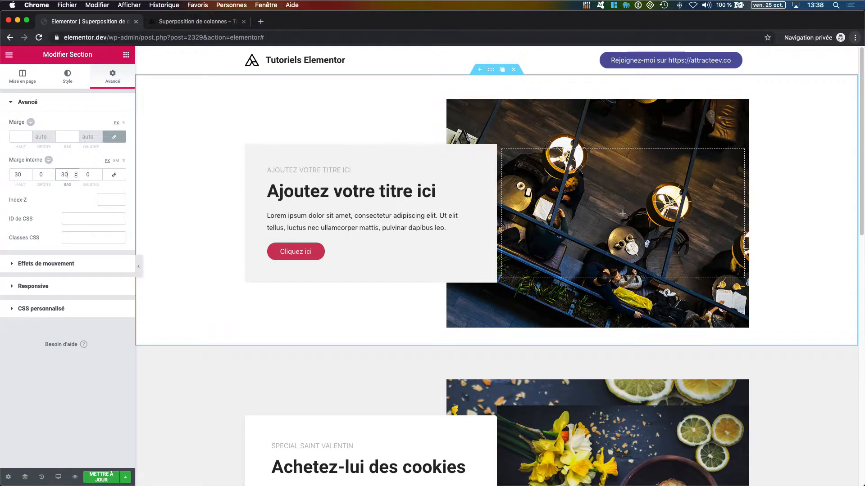
- Increase the outer section's top and bottom padding to 50 px each
key(BackSpace)
key(BackSpace)
text(50)
click(22, 177)
key(super+a)
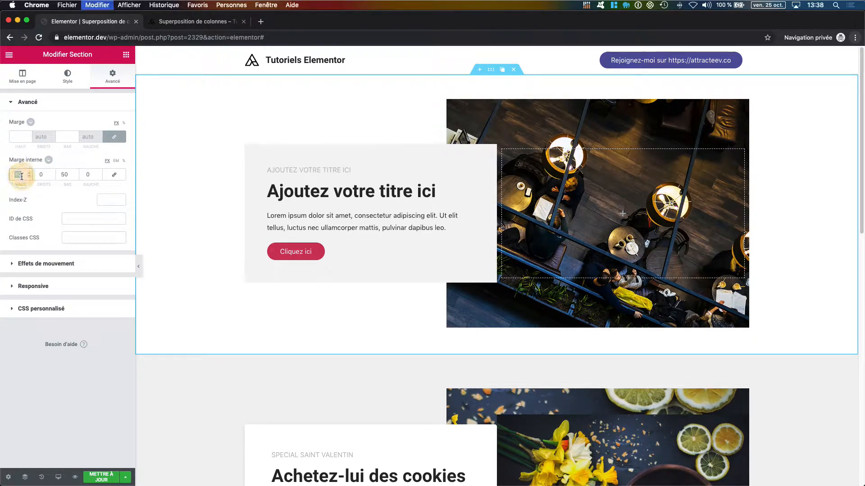
text(50)
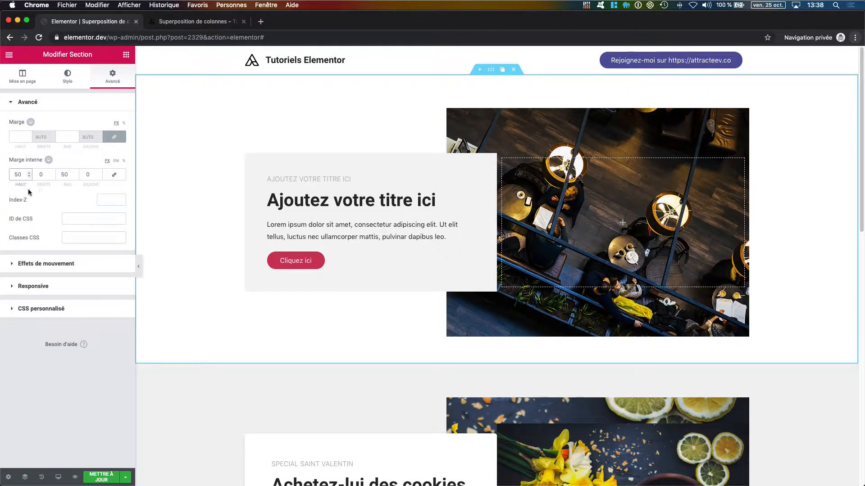
- Update the page and check the overlapping layout in its preview, then return to the editor
click(105, 478)
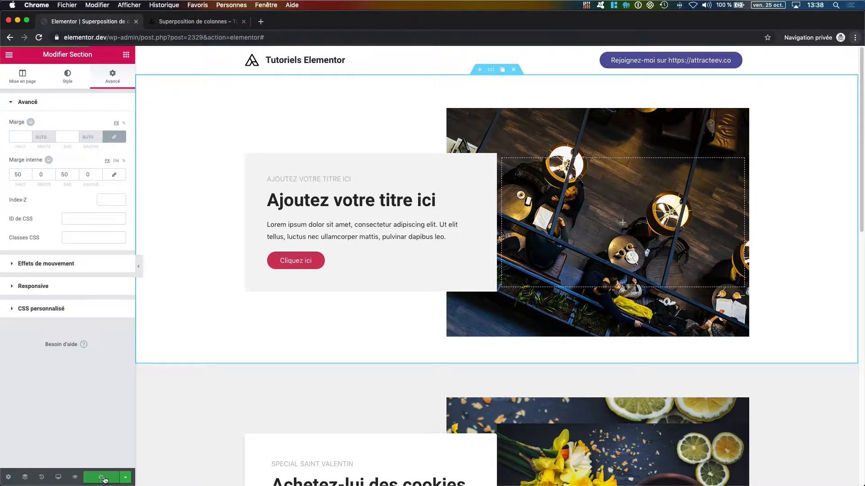
click(174, 24)
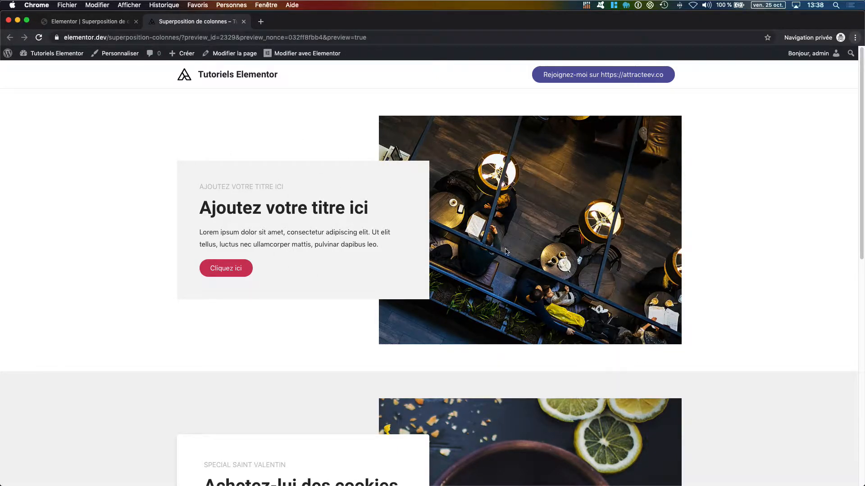
click(103, 24)
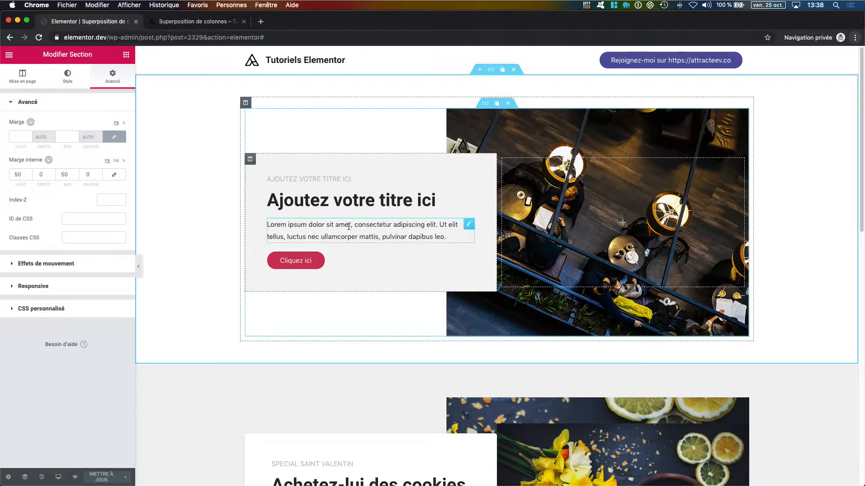
- Add a box shadow to the grey text column with a horizontal offset of 2 and a vertical offset of 4
click(250, 160)
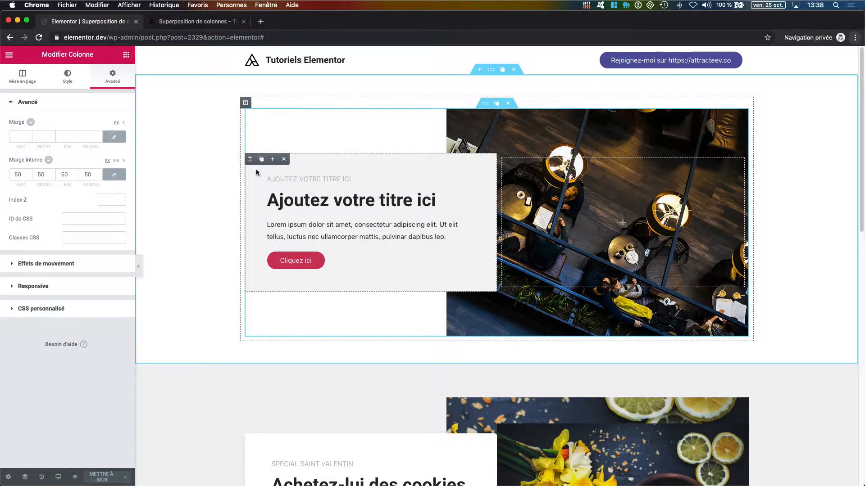
scroll(391, 315, down, 5)
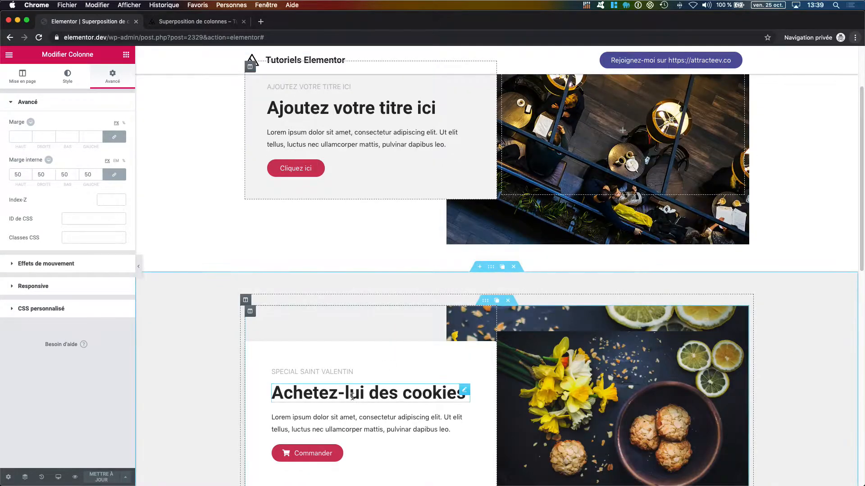
scroll(305, 257, up, 5)
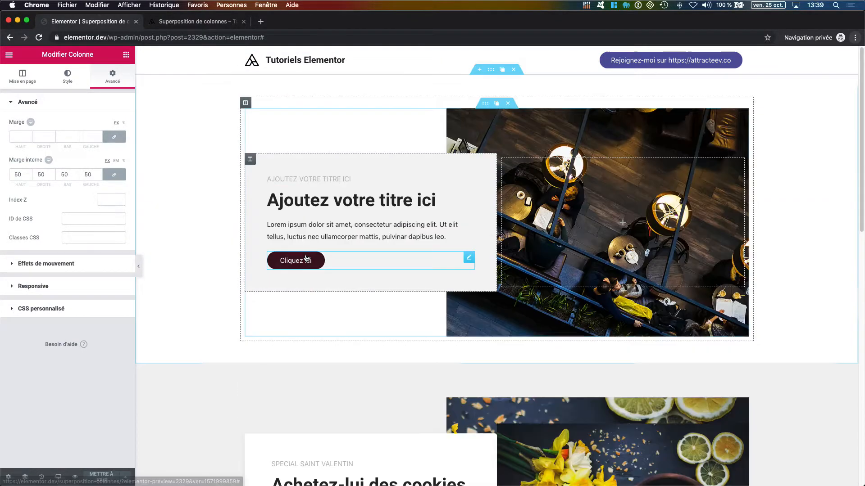
click(65, 79)
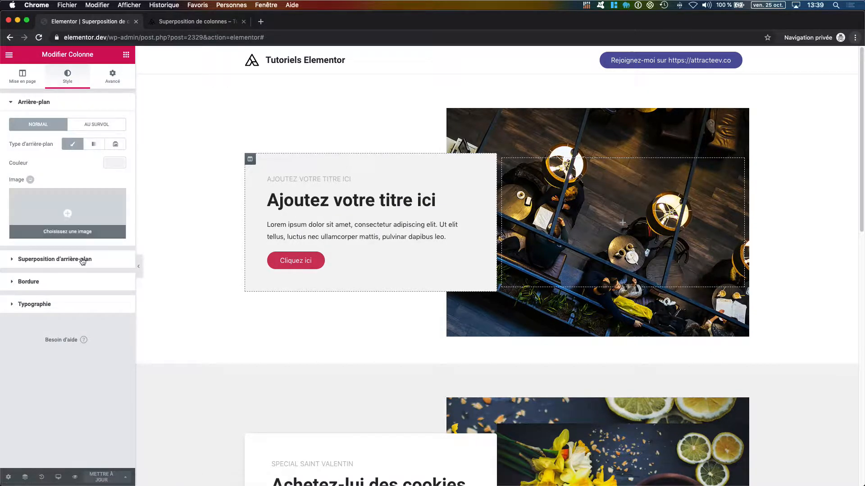
click(61, 284)
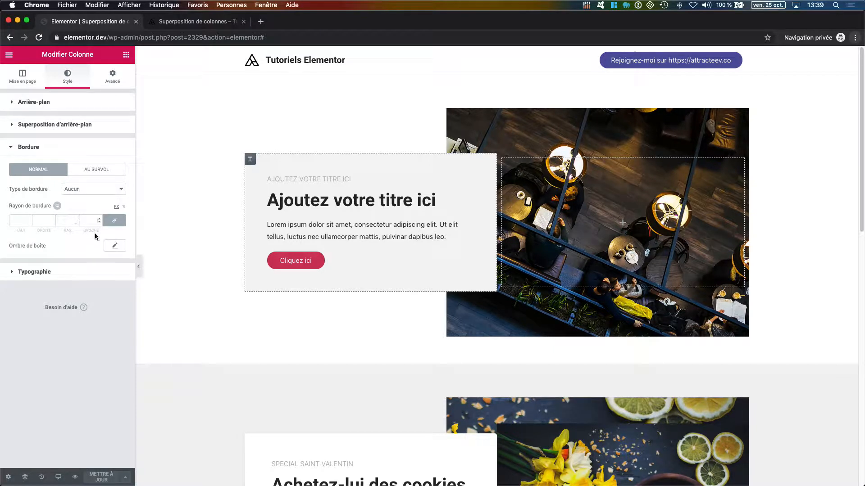
click(115, 247)
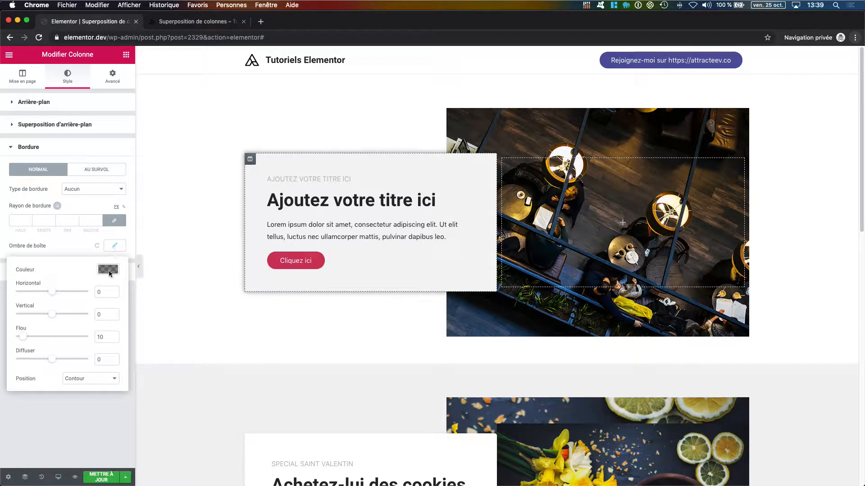
click(94, 293)
text(2)
key(Tab)
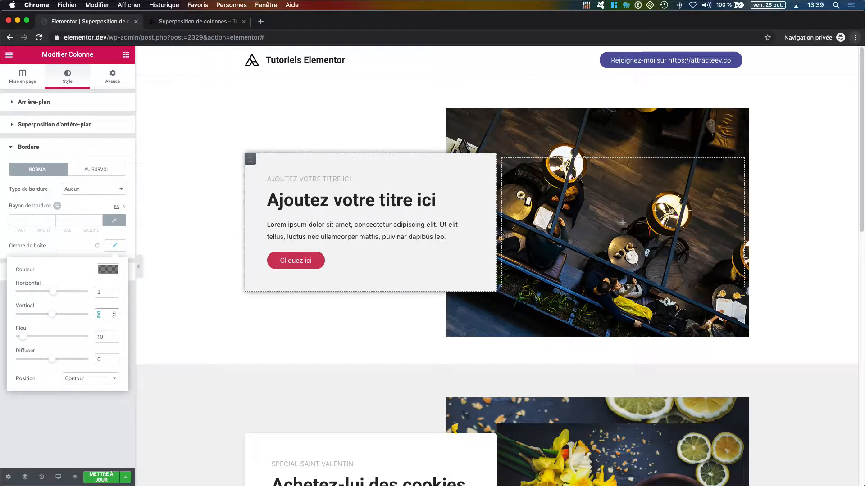
text(4)
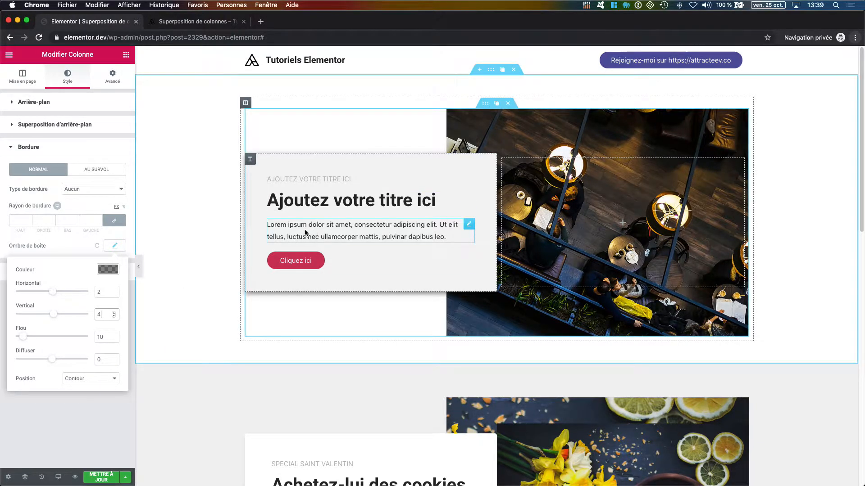
- Set the text column's box shadow colour to rgba(0,0,0,0.15) and check the shadow with the editing panel hidden
click(108, 270)
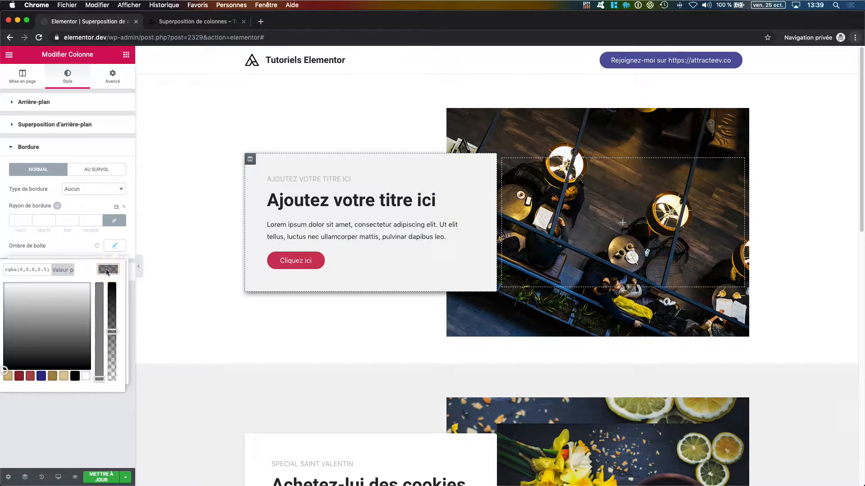
click(43, 271)
text(1)
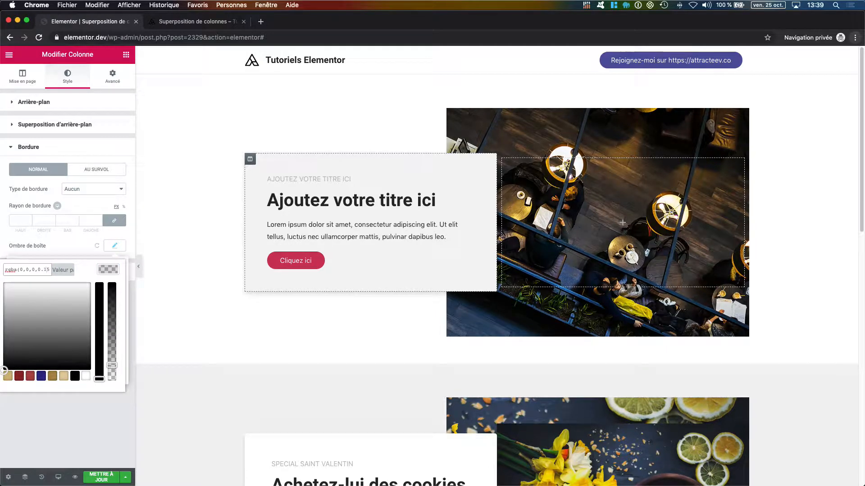
click(114, 269)
click(108, 268)
click(77, 248)
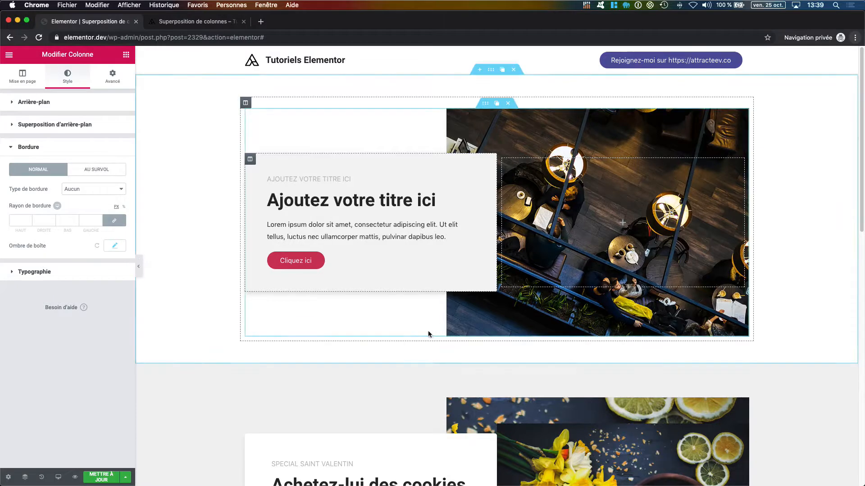
click(139, 268)
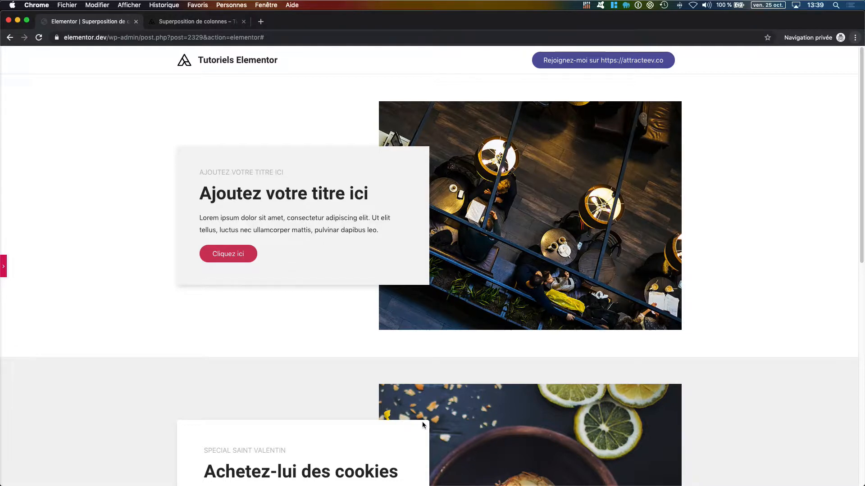
click(3, 267)
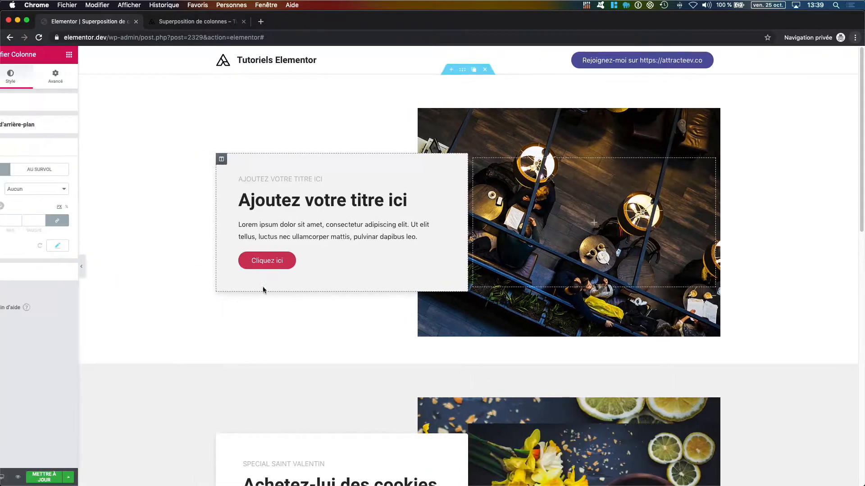
- Try border radii of 10 px and 3 px on the text column, checking each with the editing panel hidden
click(21, 220)
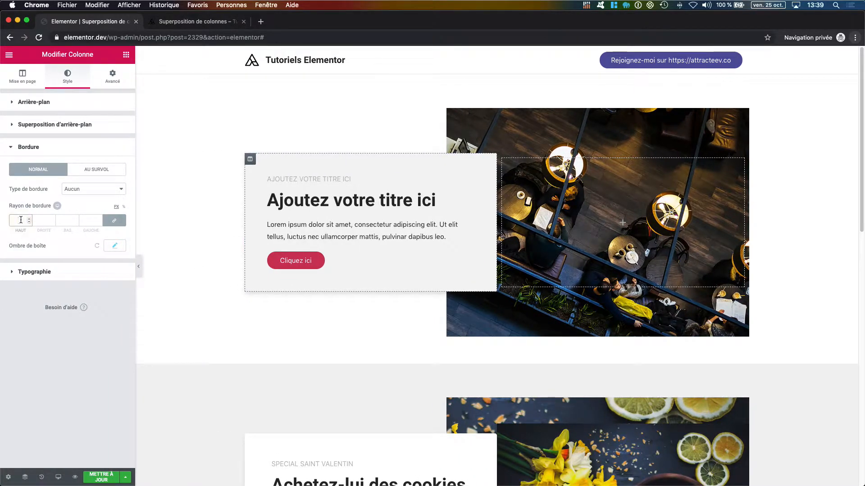
text(10)
click(139, 266)
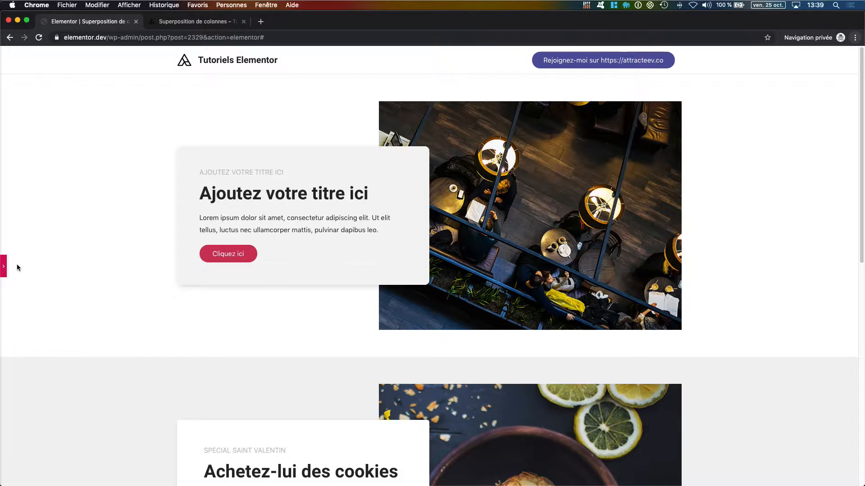
click(4, 268)
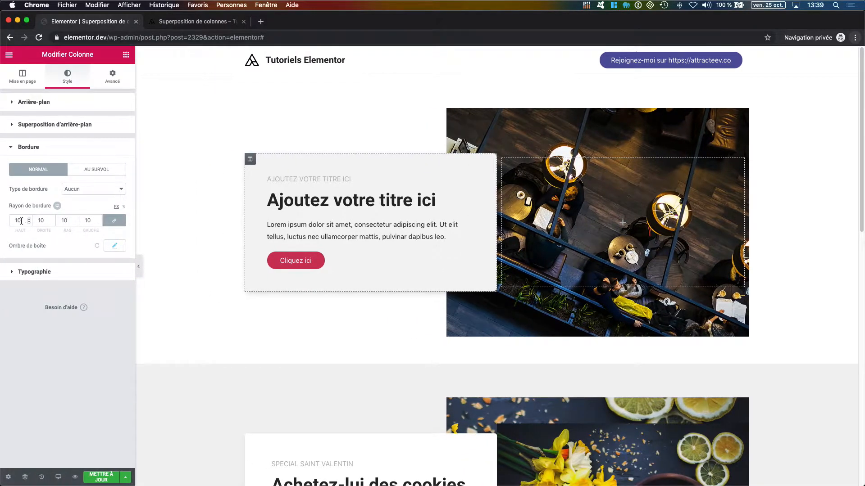
click(7, 222)
text(5)
key(BackSpace)
text(3)
click(139, 266)
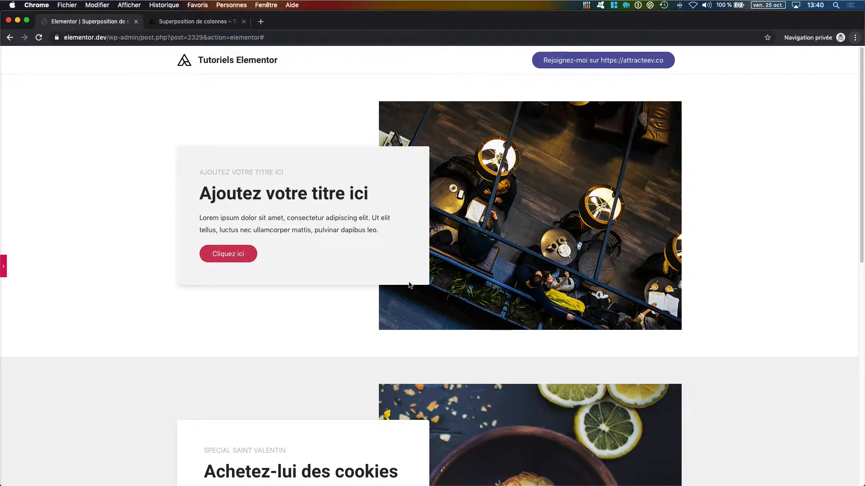
click(3, 266)
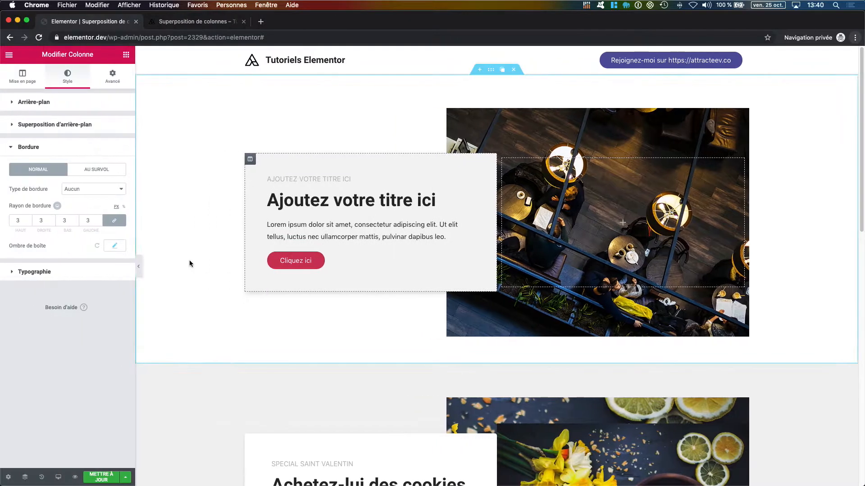
- Set the text column's border radius to 5 px on all four corners
double_click(92, 220)
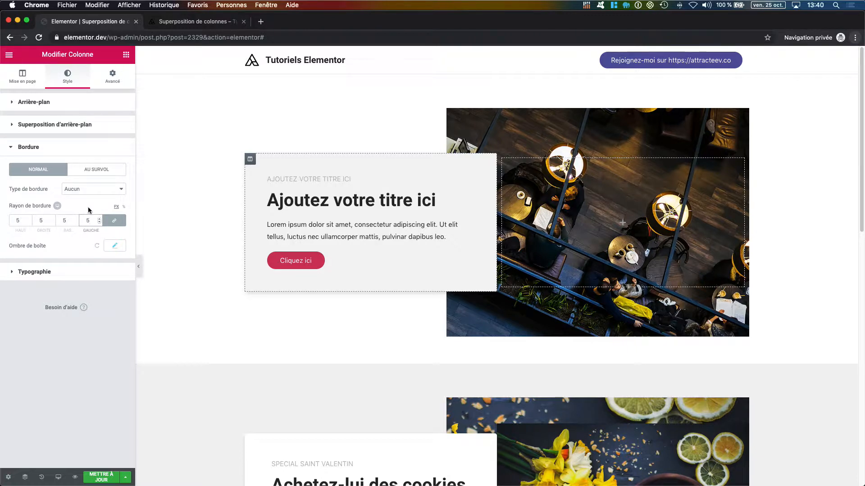
click(87, 204)
- Switch to the tablet preview and set the text column's width to 60% for tablets
click(59, 478)
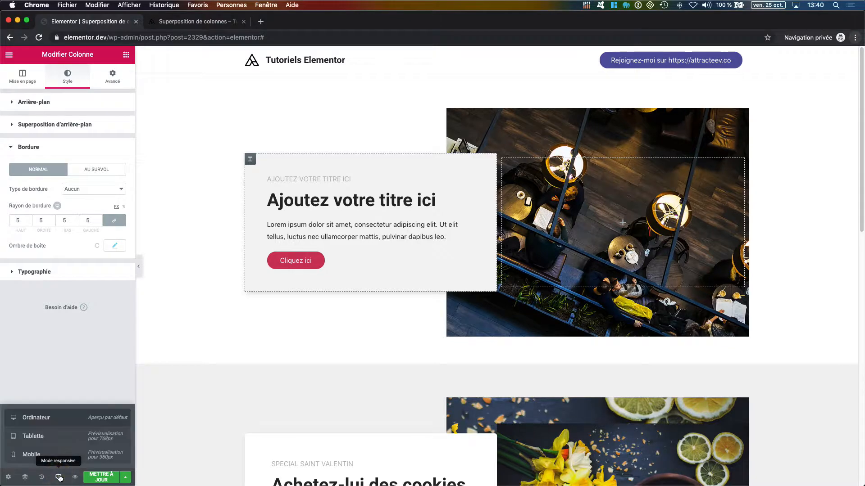
click(57, 438)
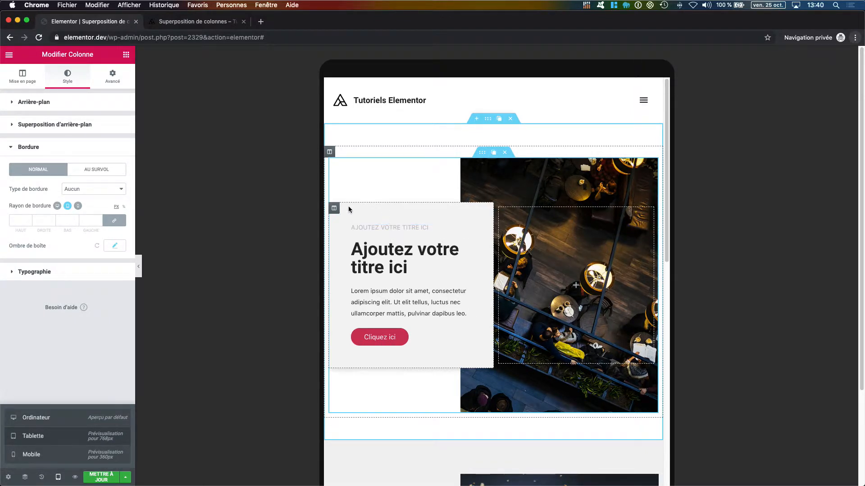
mouse_move(335, 211)
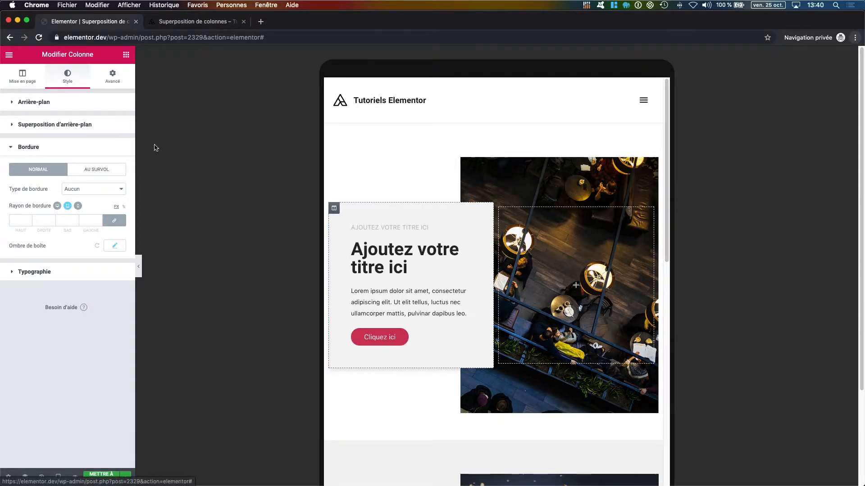
click(27, 80)
click(106, 123)
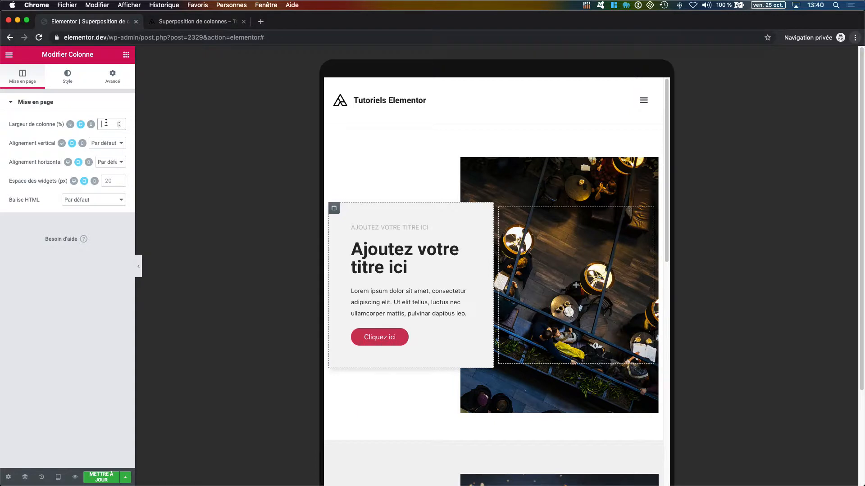
text(60)
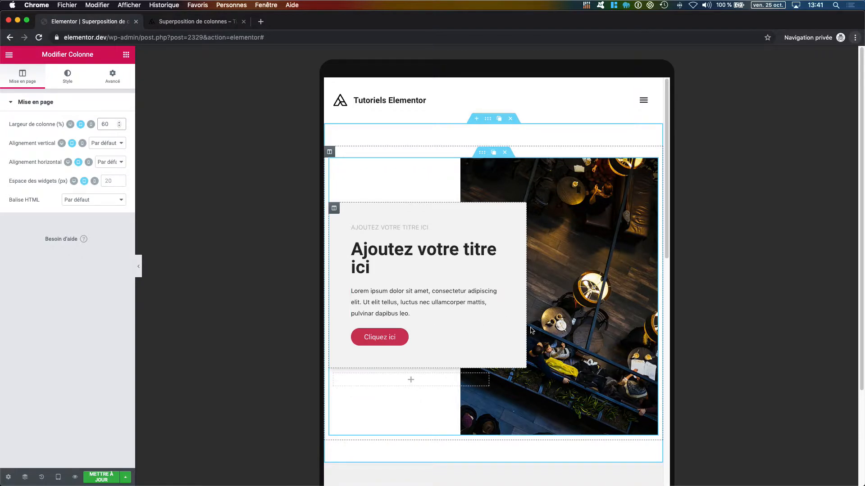
- Set the empty inner column's tablet width to 40% and check the tablet layout with the editing panel hidden
mouse_move(334, 377)
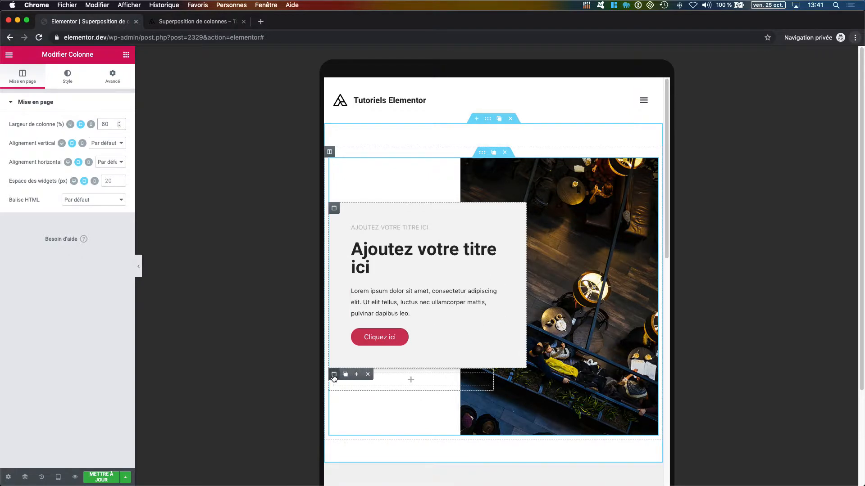
click(333, 375)
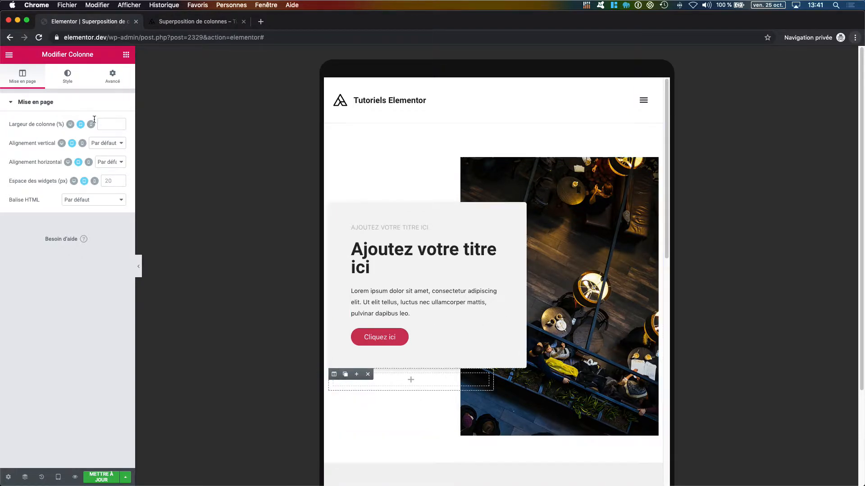
click(106, 125)
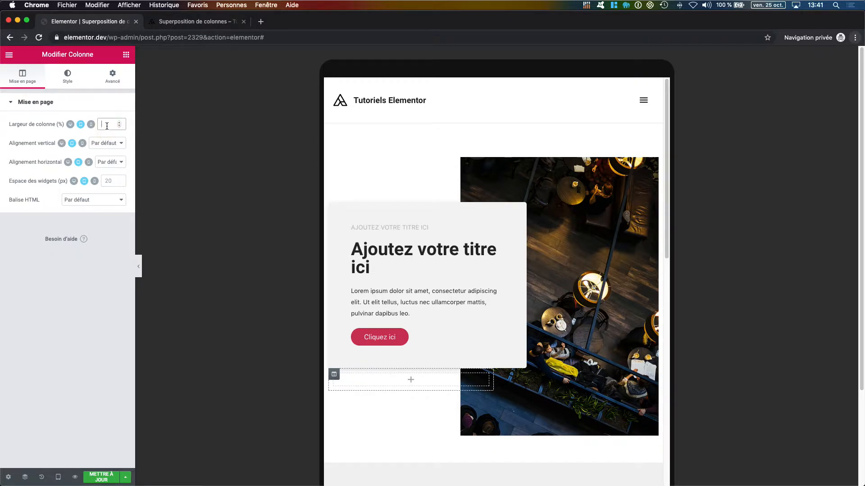
text(40)
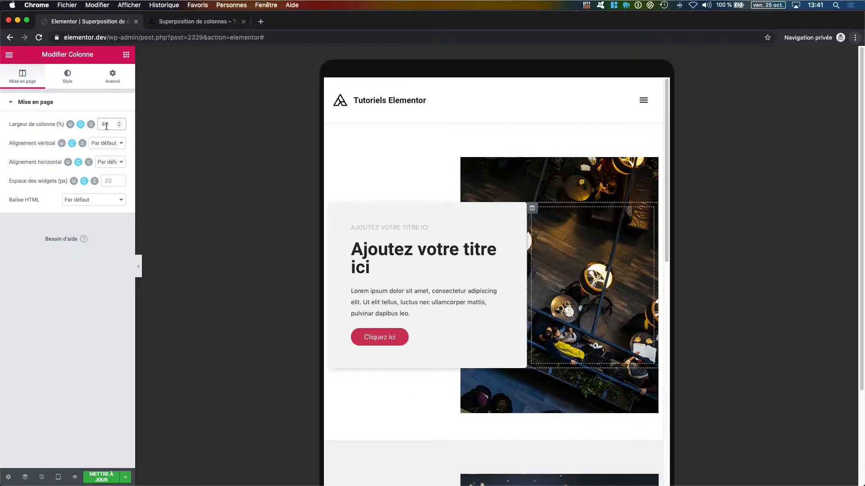
click(139, 269)
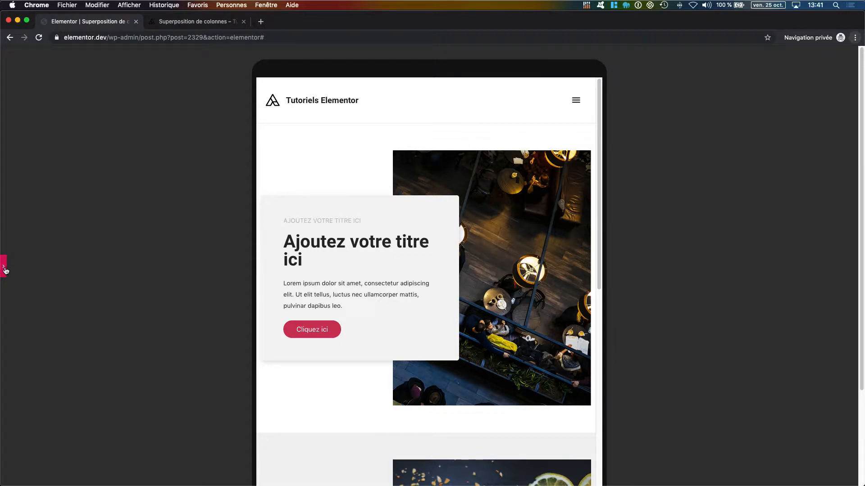
scroll(425, 274, down, 5)
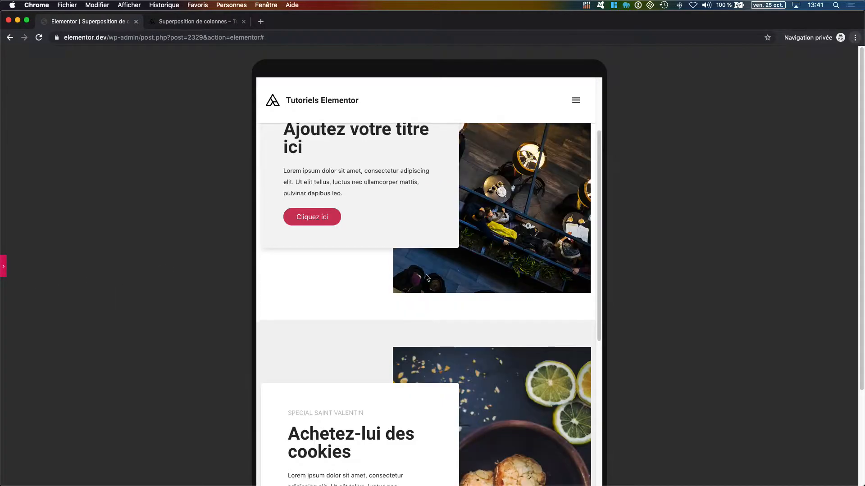
scroll(427, 278, down, 5)
scroll(426, 277, up, 10)
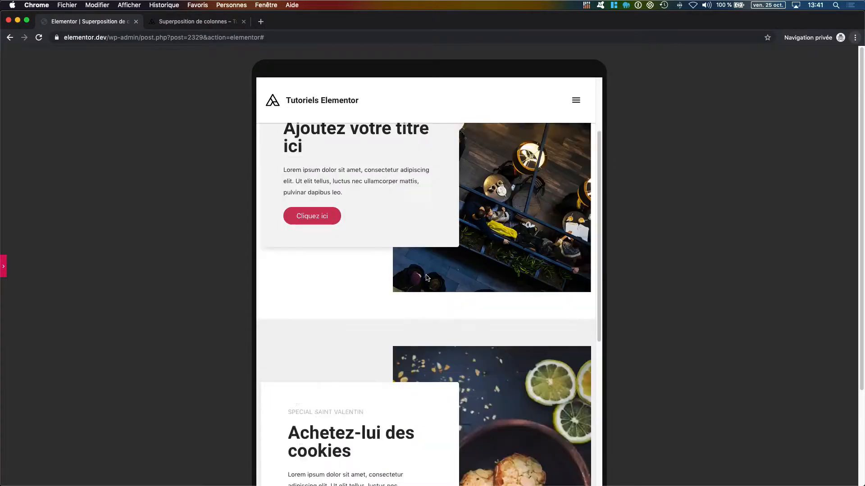
click(3, 270)
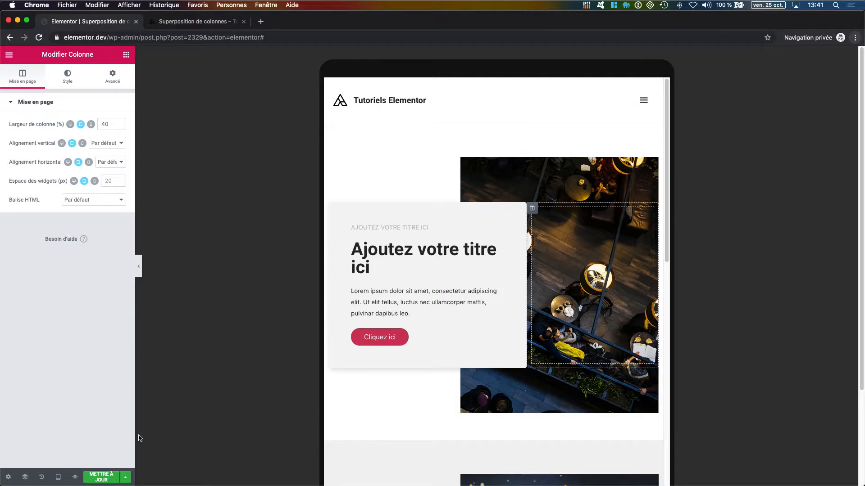
- Switch to the mobile preview and examine how the text column overlaps the background image
click(58, 477)
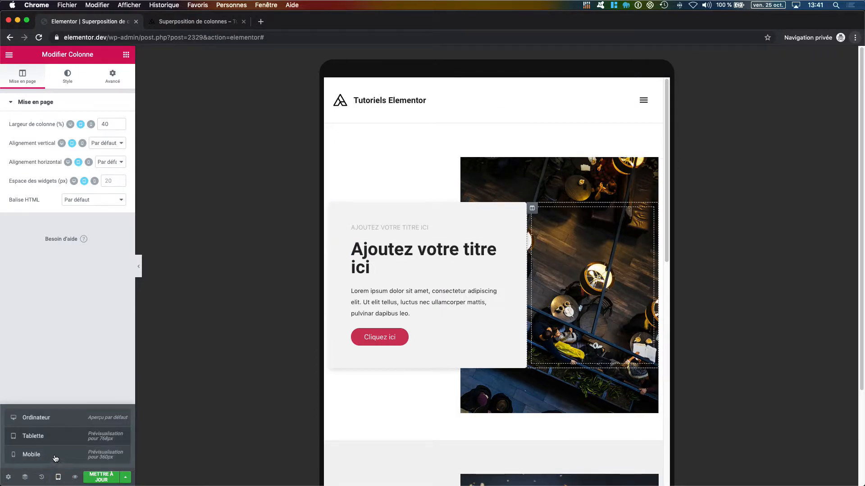
click(56, 458)
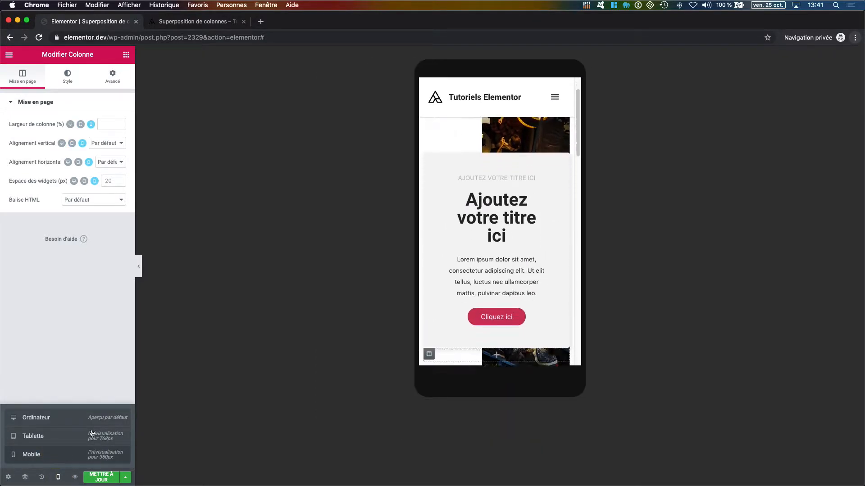
scroll(428, 267, down, 5)
scroll(474, 254, up, 3)
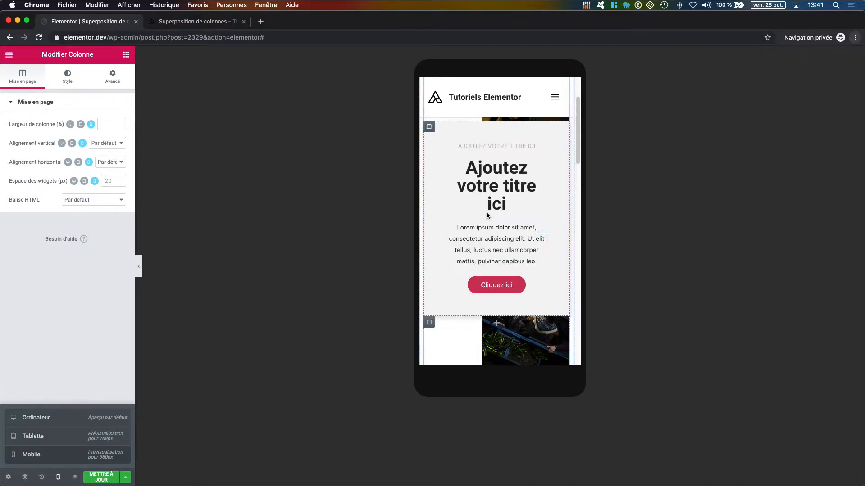
- Return to the desktop preview and add an Image widget to the empty inner column over the background photo
scroll(487, 210, up, 2)
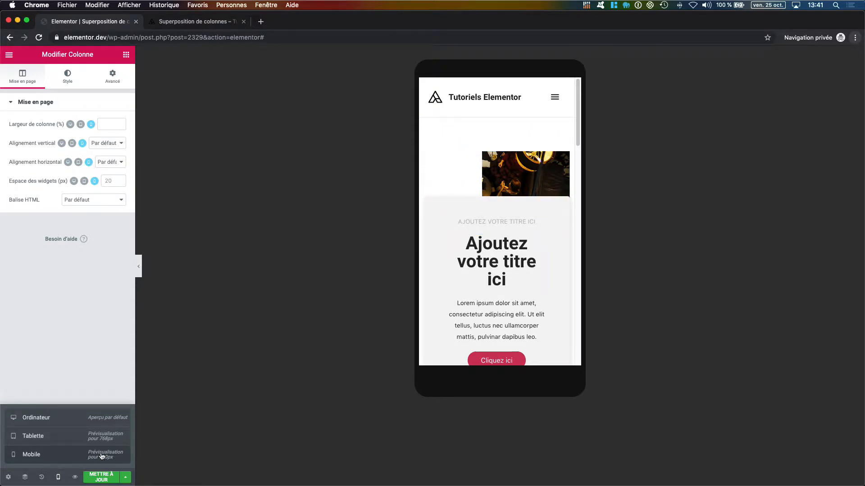
click(58, 478)
click(58, 478)
click(56, 418)
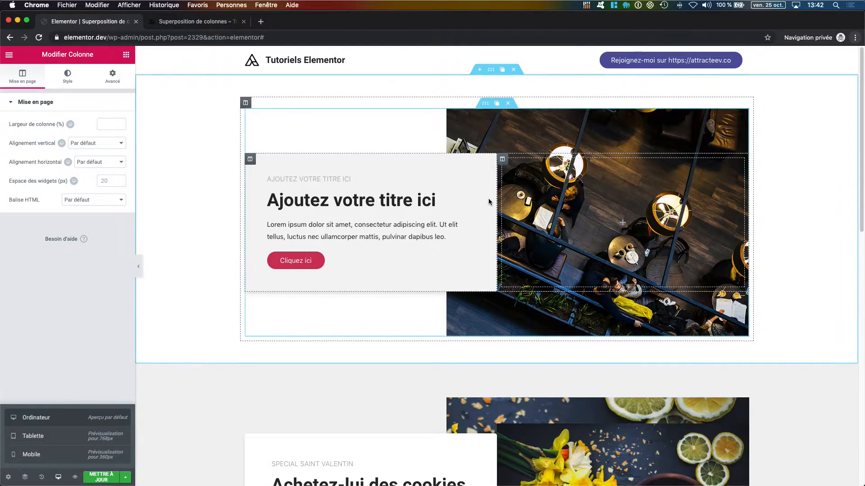
click(126, 55)
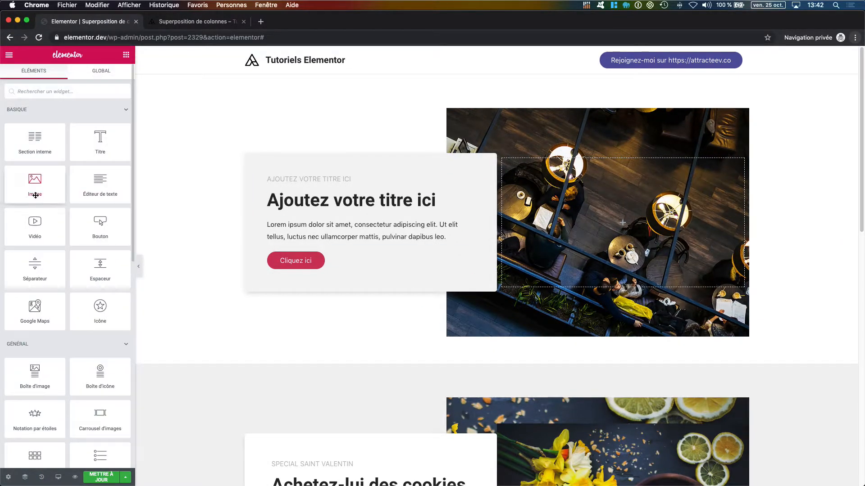
drag(35, 182, 609, 221)
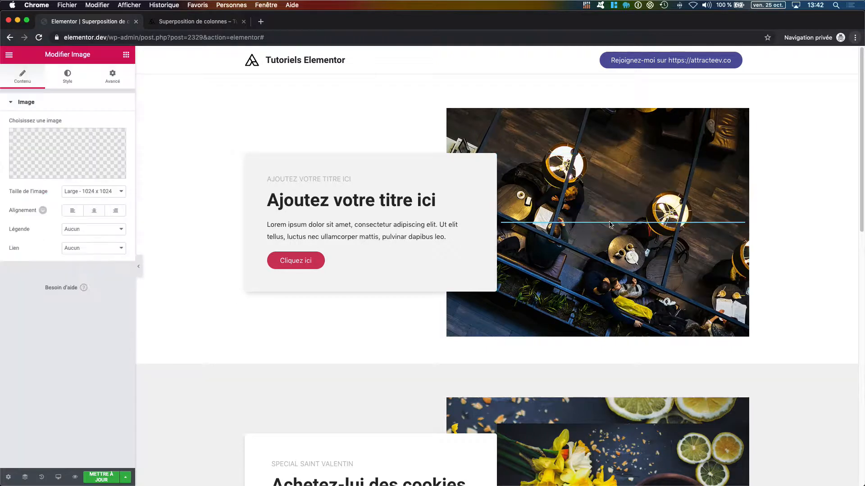
- Insert the overhead café photo from the media library into the Image widget and set its size to Medium Large - 768 x 0
click(58, 156)
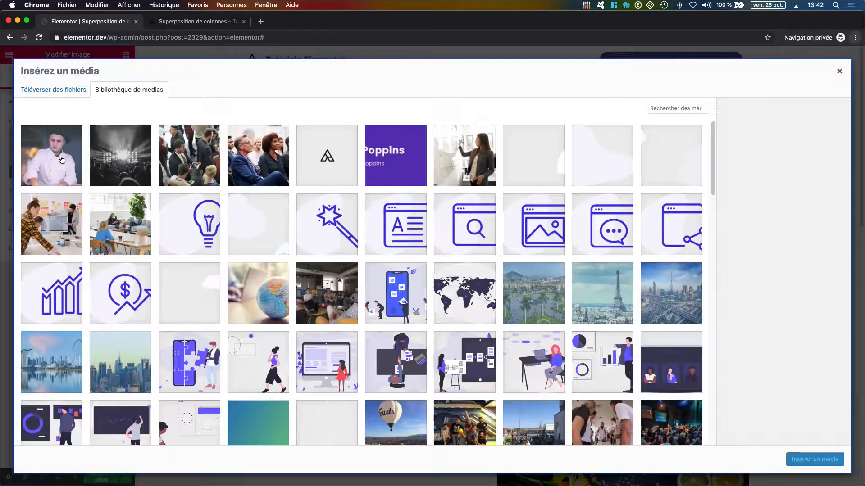
scroll(167, 237, down, 10)
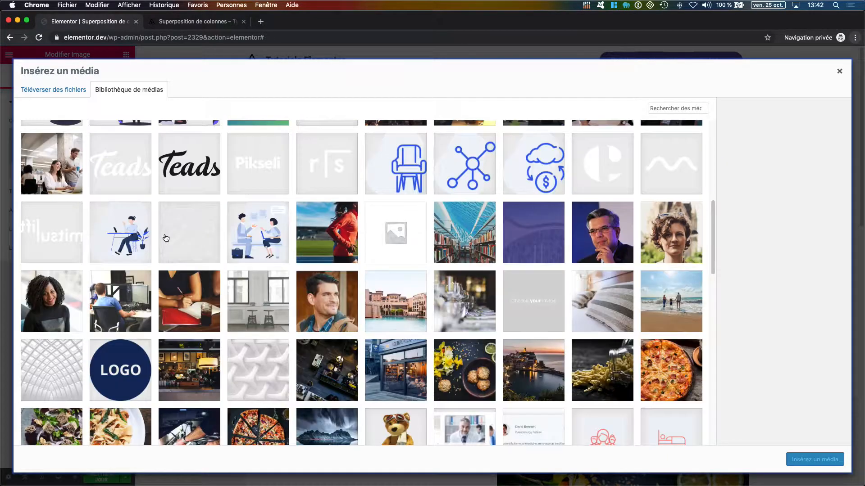
click(333, 373)
click(817, 461)
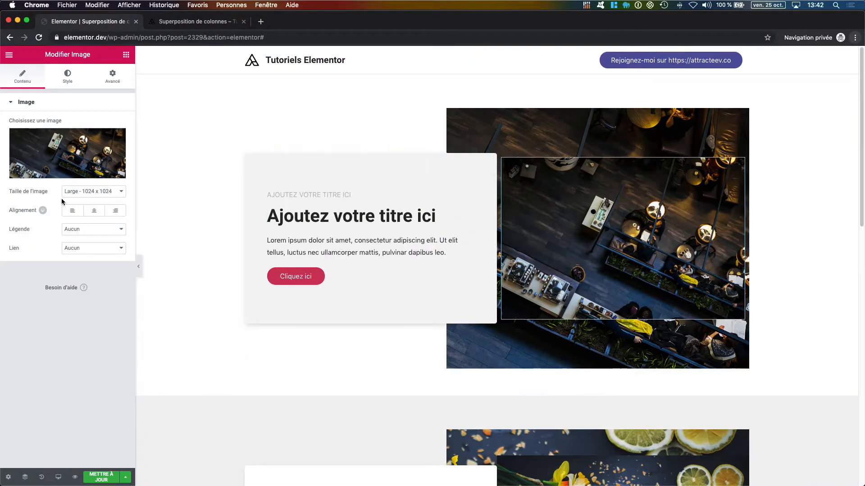
click(77, 193)
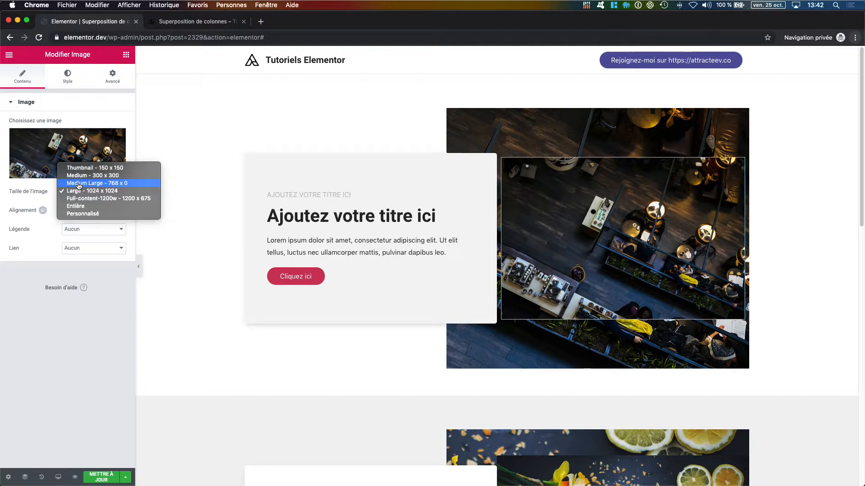
click(79, 183)
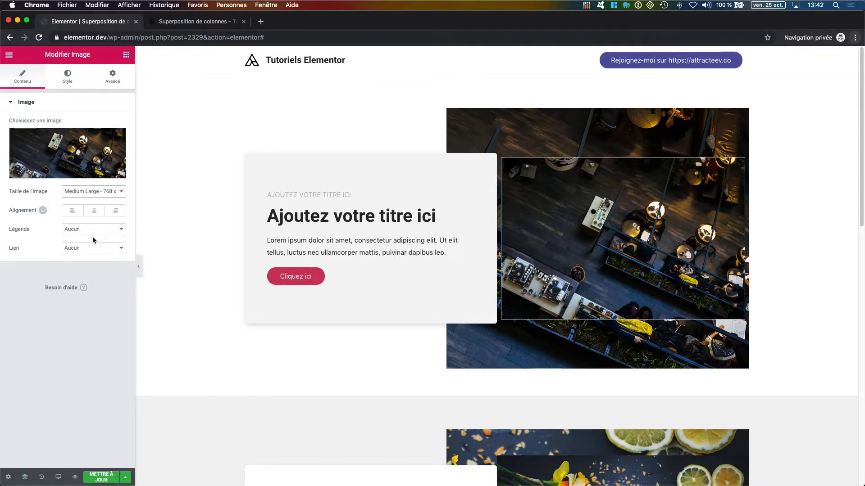
- Hide the image widget on desktop and tablet, and check the desktop layout with the editing panel hidden
click(113, 76)
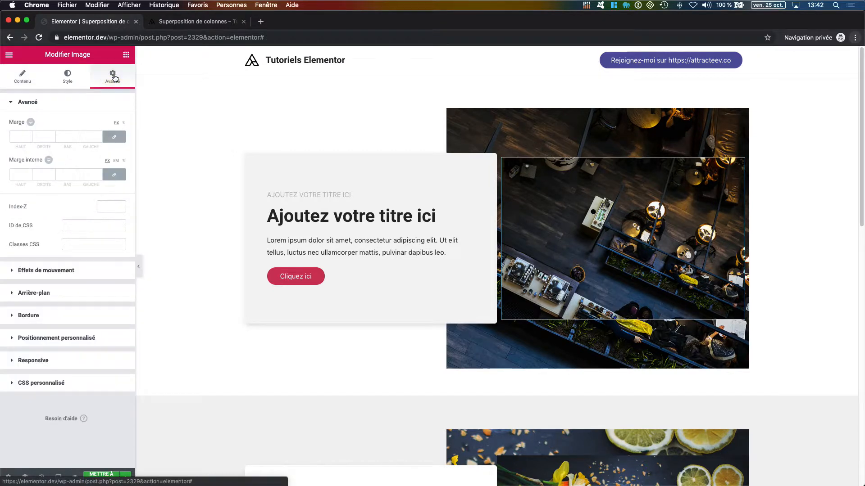
click(64, 363)
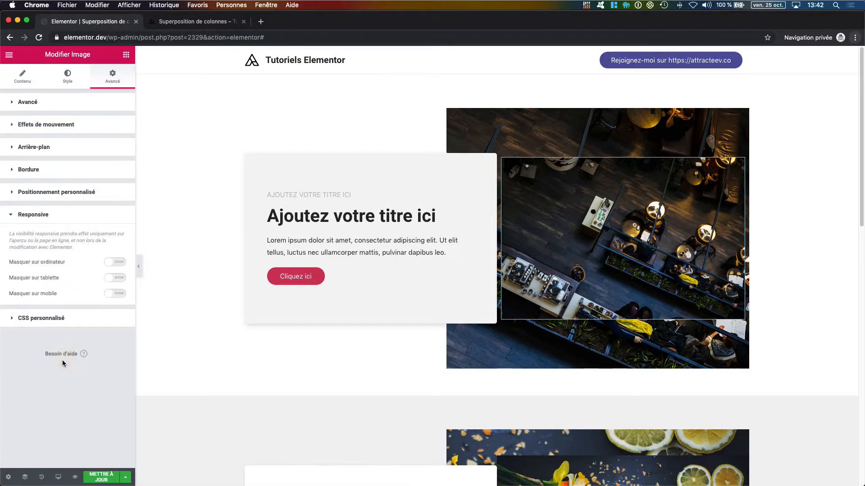
click(118, 263)
click(119, 280)
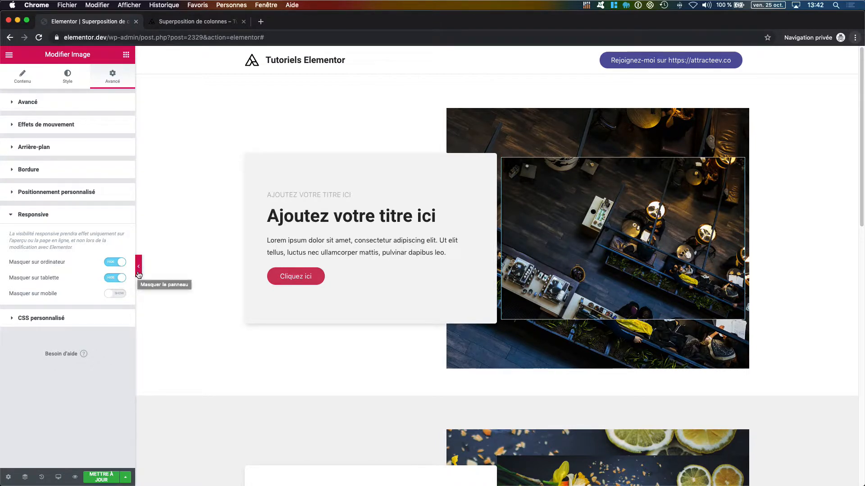
click(139, 273)
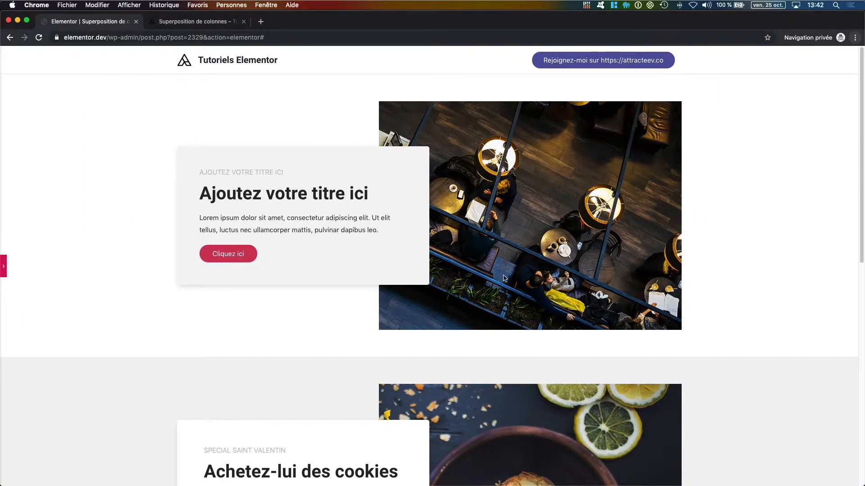
click(3, 269)
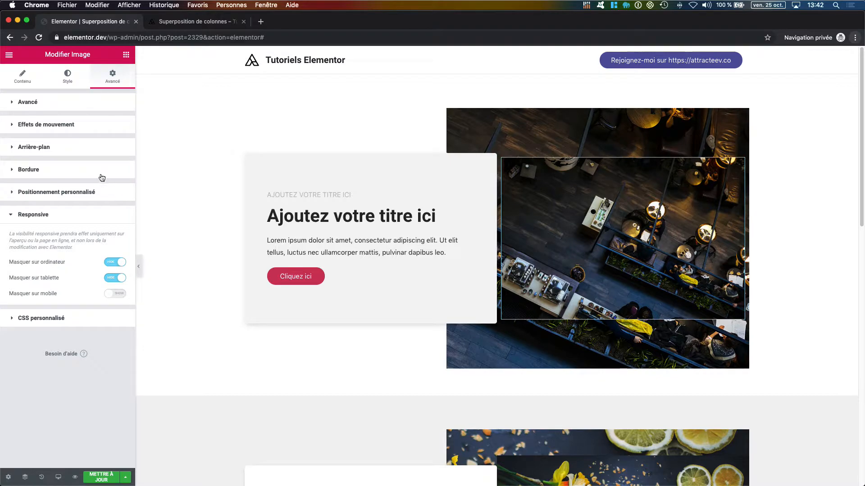
- Switch to the tablet preview and check the overlapping layout with the editing panel hidden
click(59, 477)
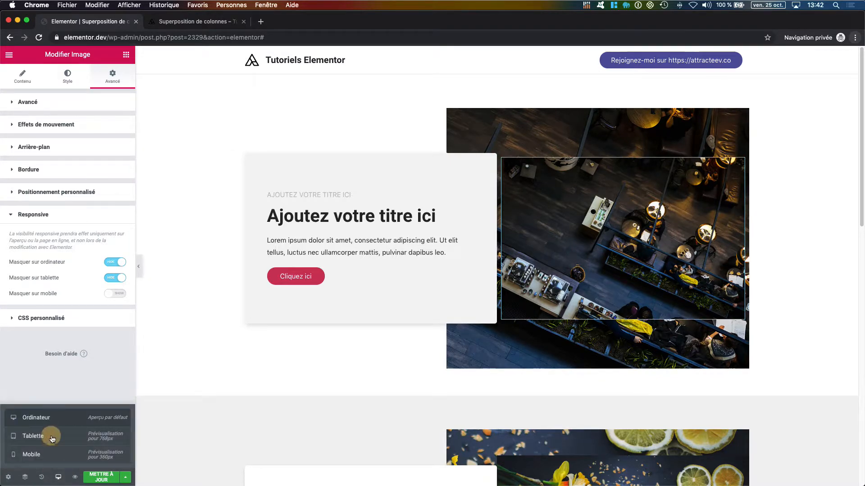
click(50, 435)
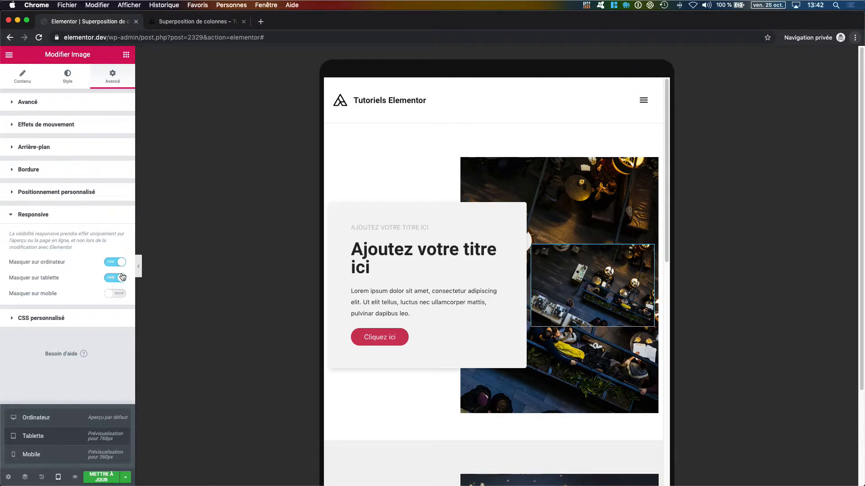
click(139, 273)
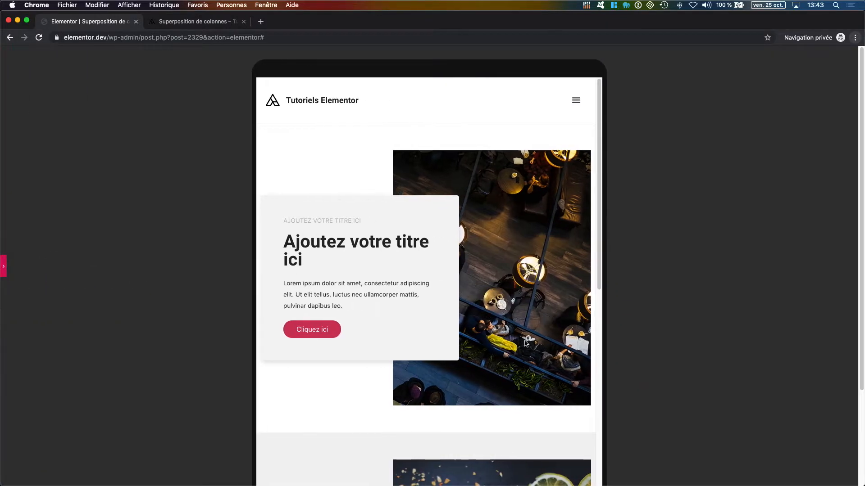
click(3, 268)
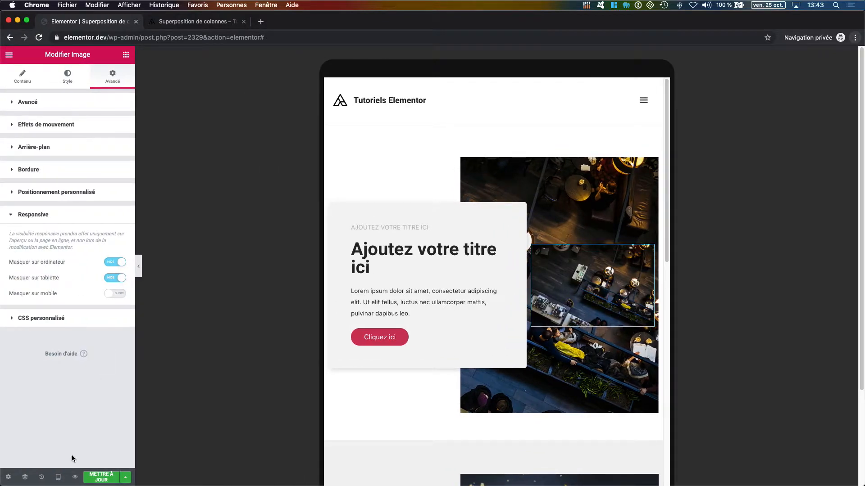
- Switch to the mobile preview and enable column reversal on mobile for the inner section, checking the stacking order of image and text
click(58, 477)
click(57, 459)
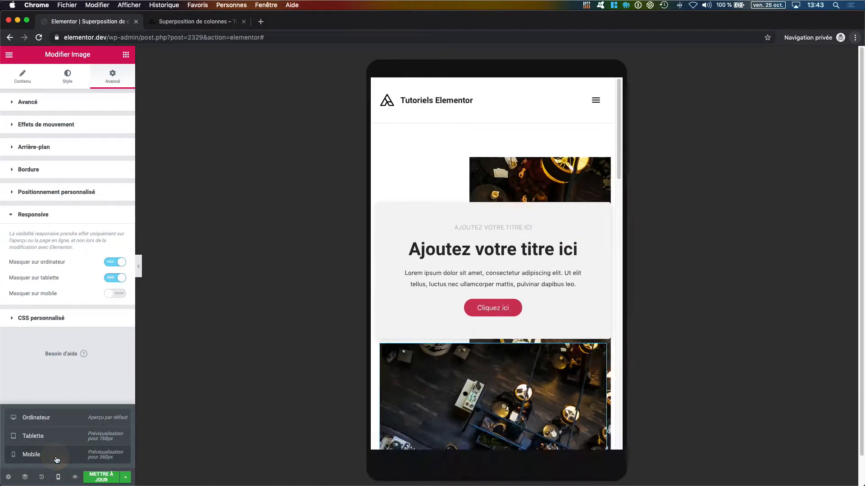
scroll(486, 250, down, 3)
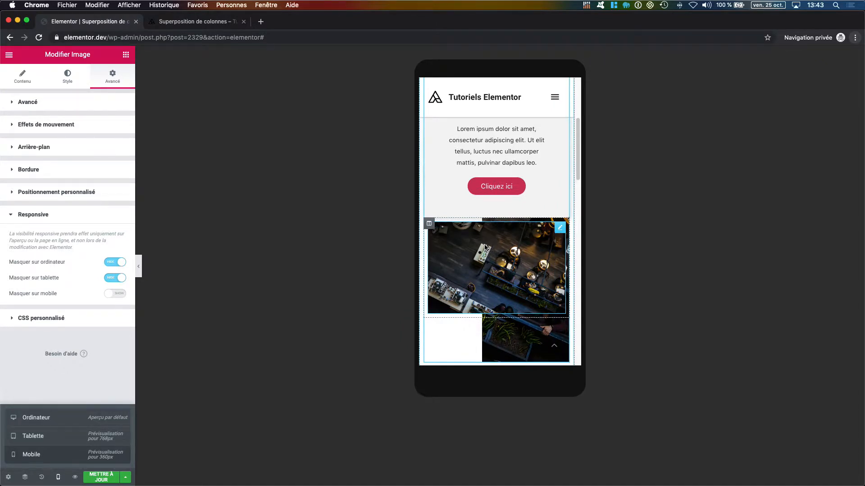
scroll(484, 246, up, 4)
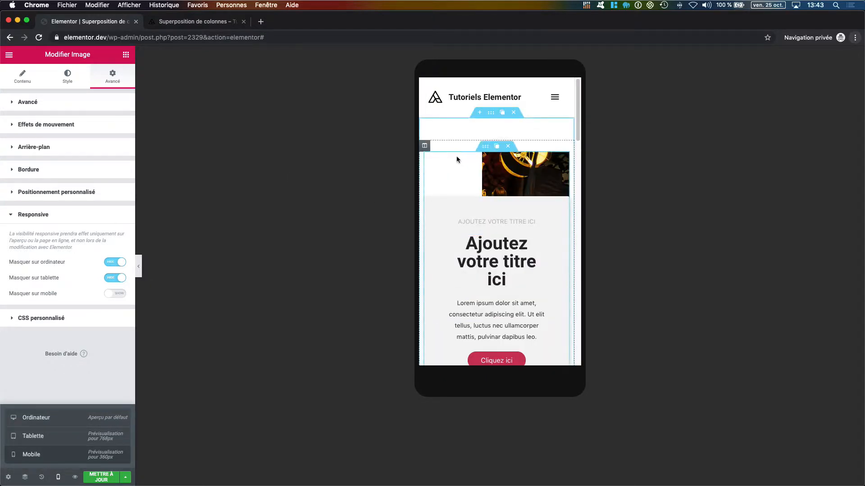
click(486, 149)
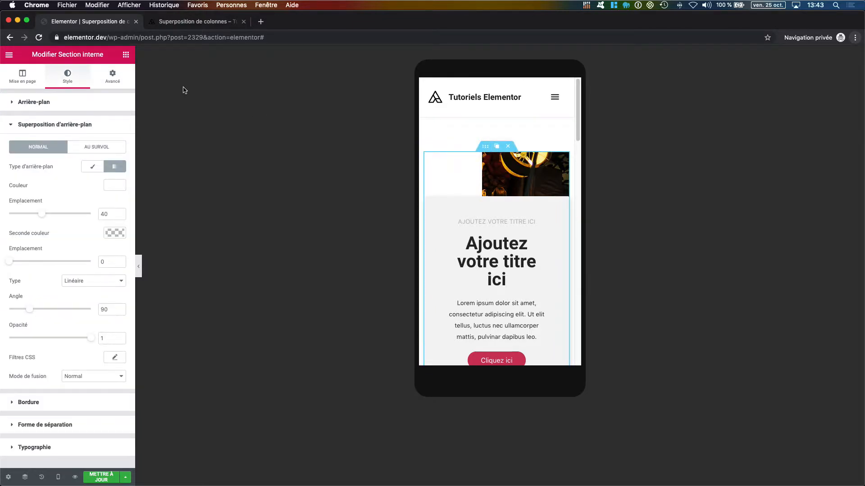
click(113, 78)
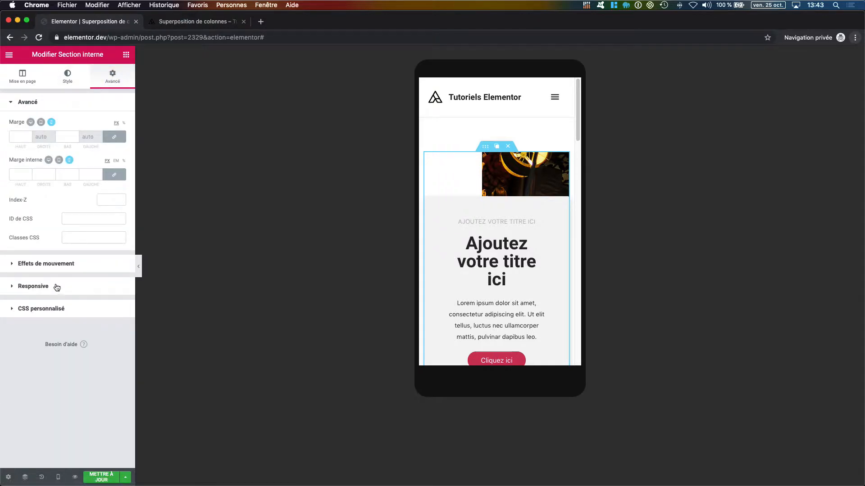
click(57, 287)
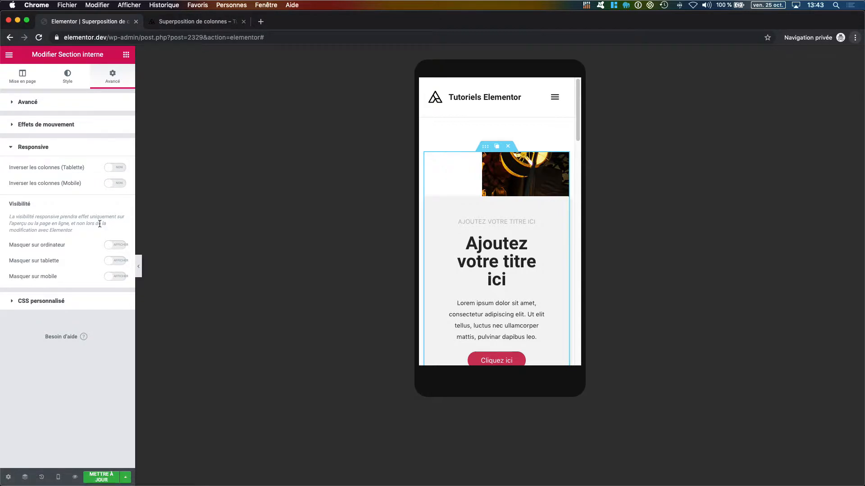
click(116, 184)
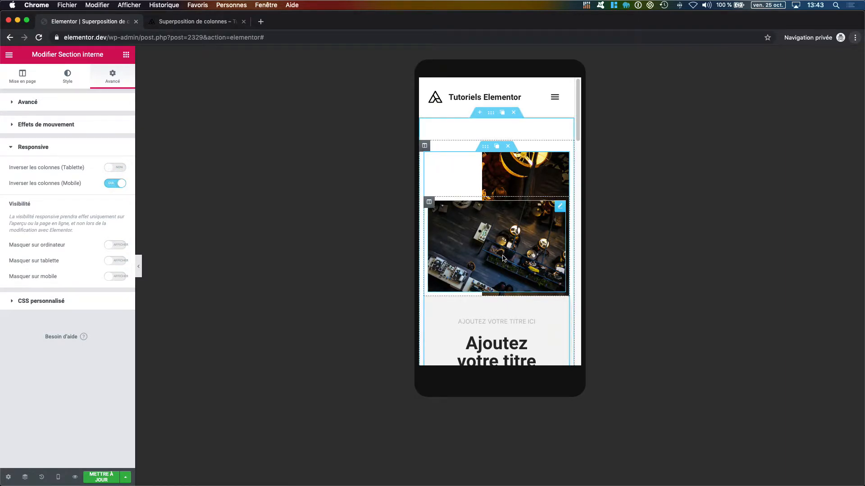
scroll(504, 258, down, 1)
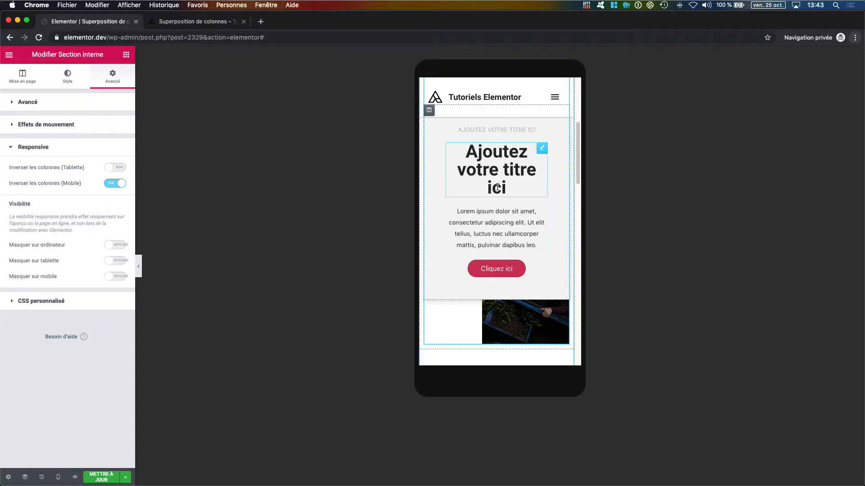
scroll(505, 233, up, 4)
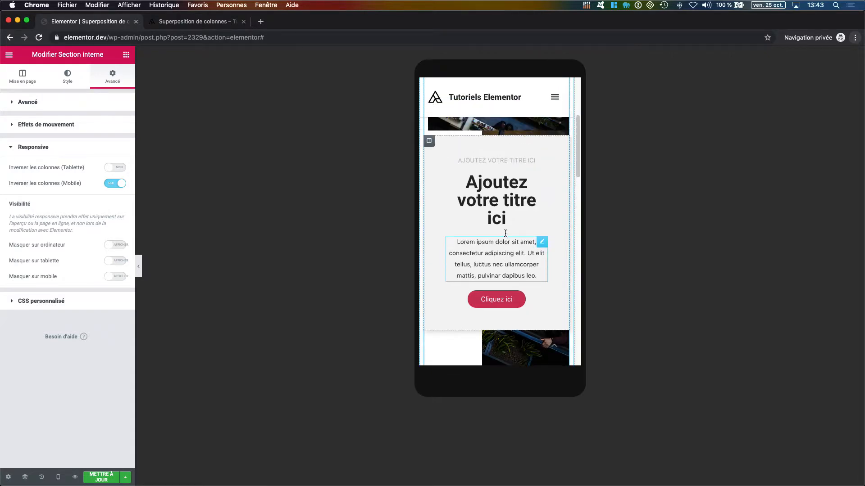
scroll(505, 236, up, 1)
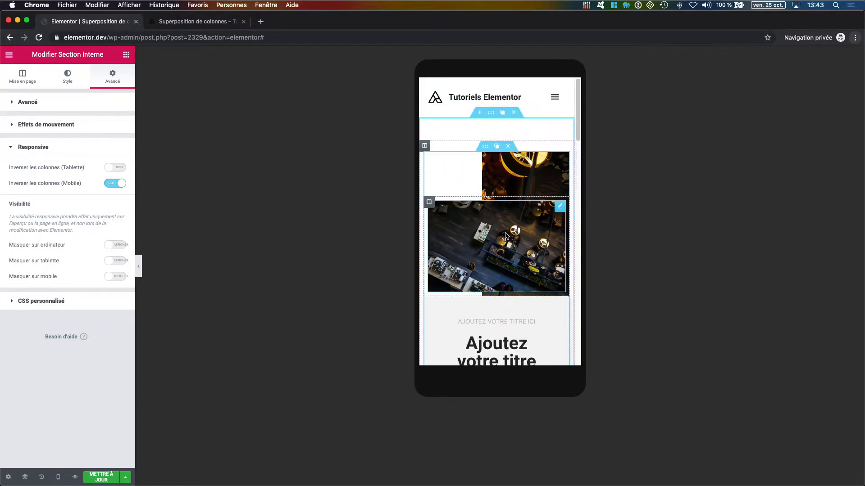
- Set the inner section's mobile padding to 0 px on all four sides and check the stacked layout
click(486, 148)
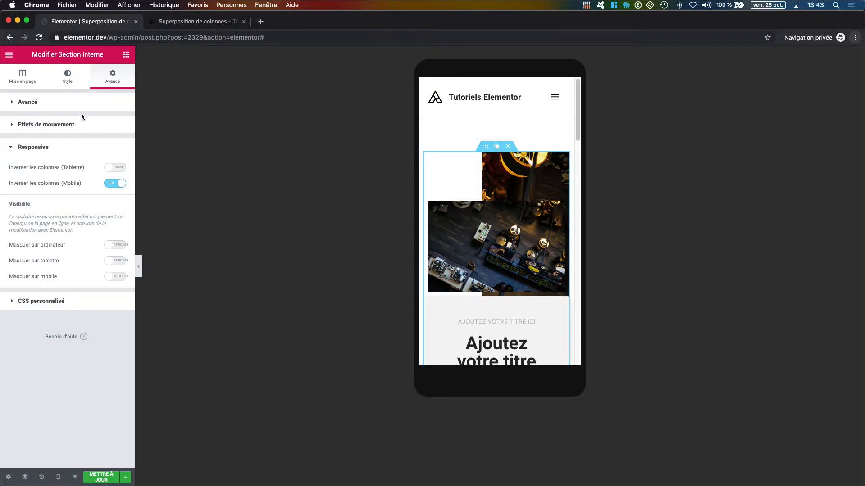
click(66, 105)
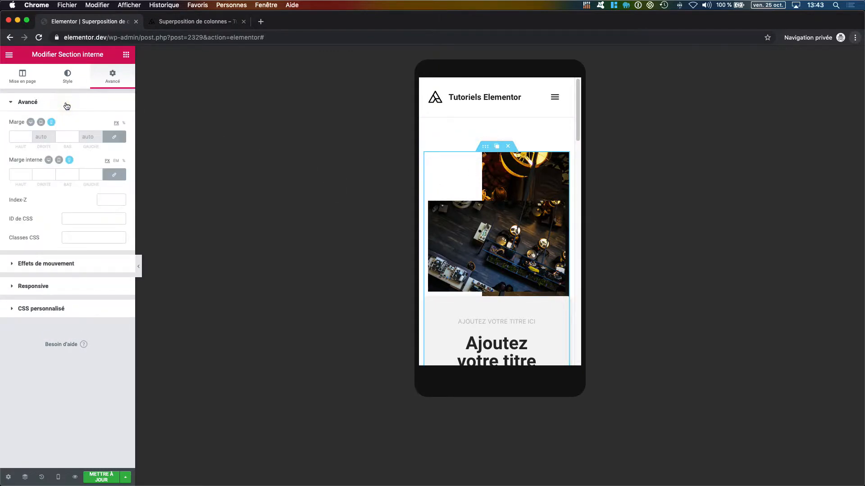
click(20, 175)
text(0)
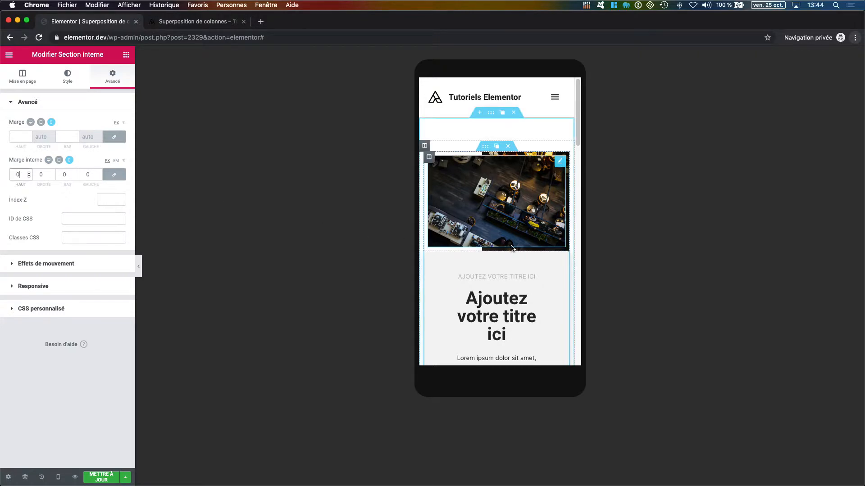
scroll(511, 247, down, 5)
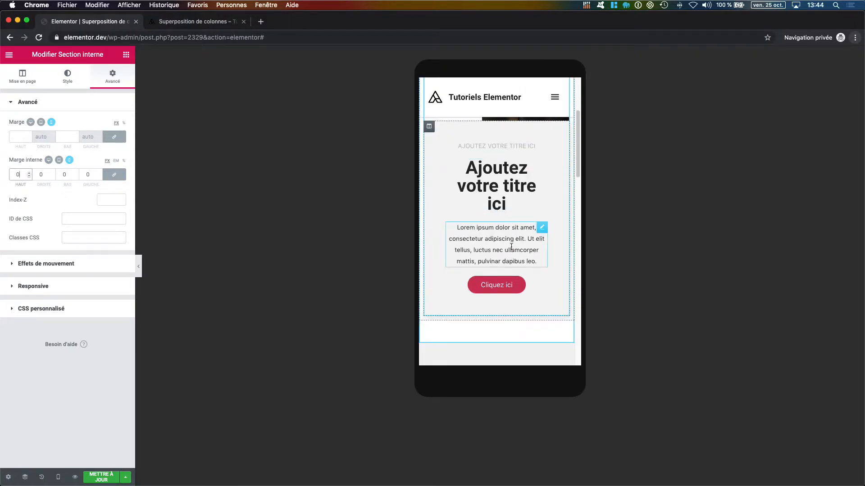
scroll(512, 248, up, 5)
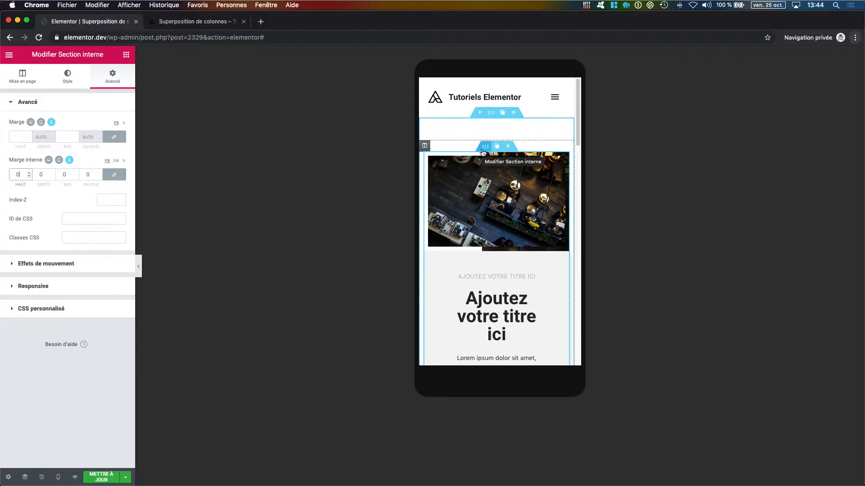
- Set the inner section's column gap to Aucun écart and check the stacked image and text in the mobile preview
click(21, 82)
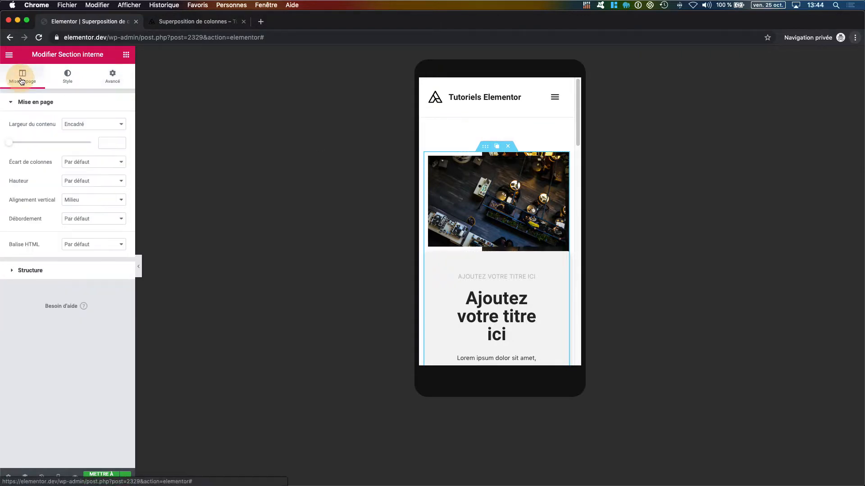
click(74, 165)
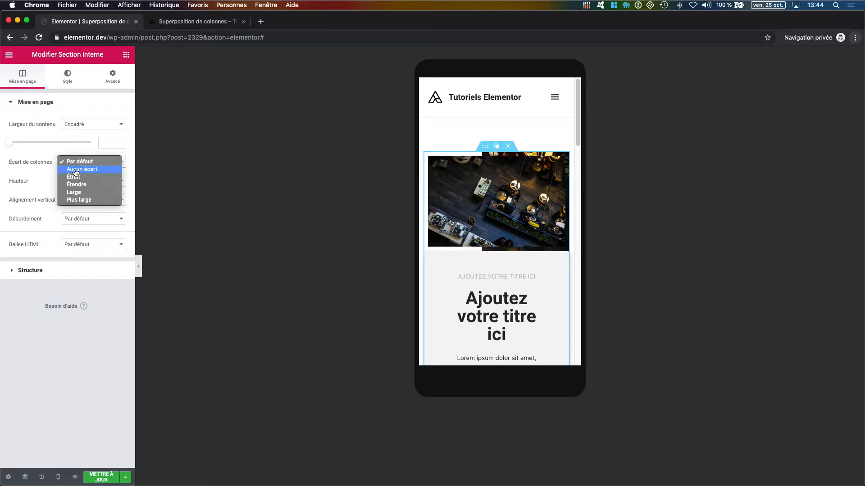
click(75, 171)
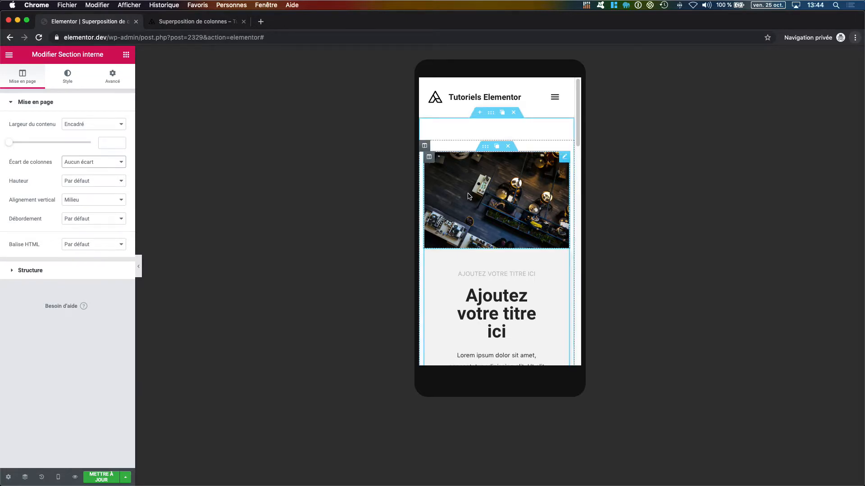
scroll(468, 196, down, 3)
scroll(469, 194, down, 3)
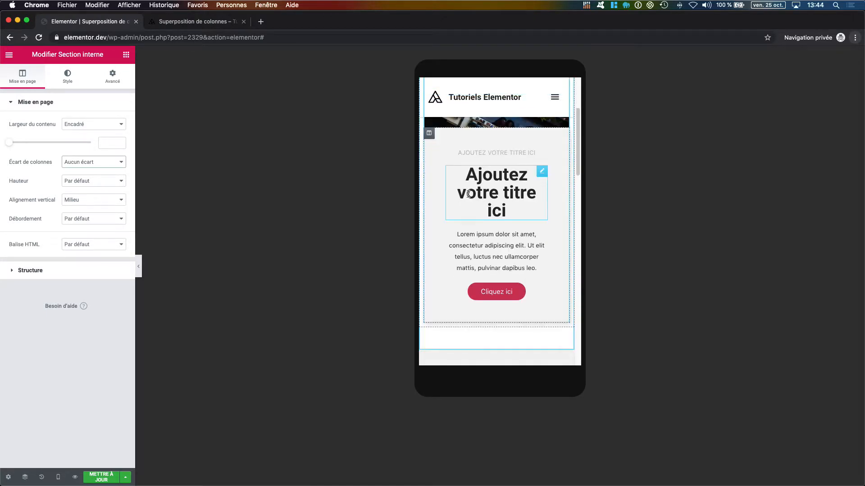
scroll(468, 195, up, 5)
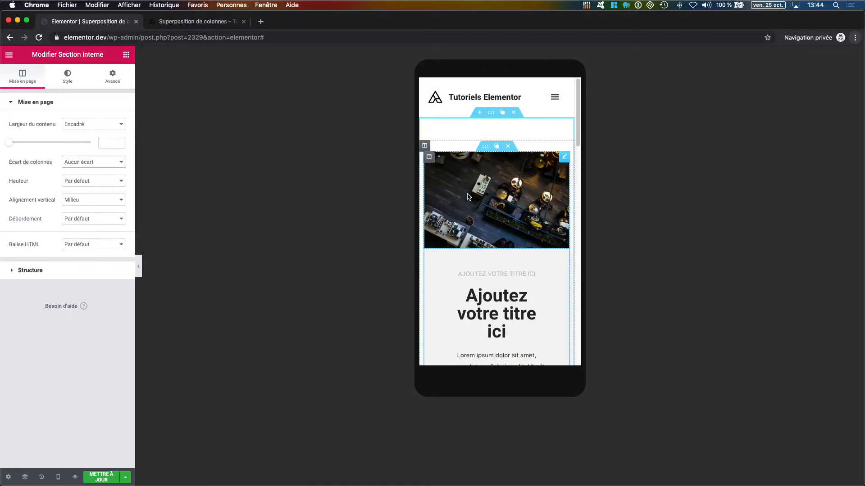
- Check the mobile layout from the image to the text block with the editing panel hidden
click(139, 266)
scroll(435, 193, down, 4)
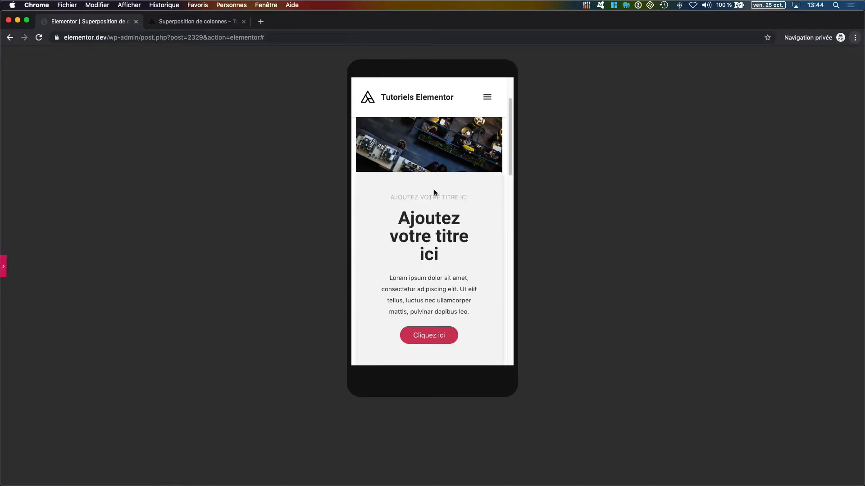
scroll(435, 193, up, 4)
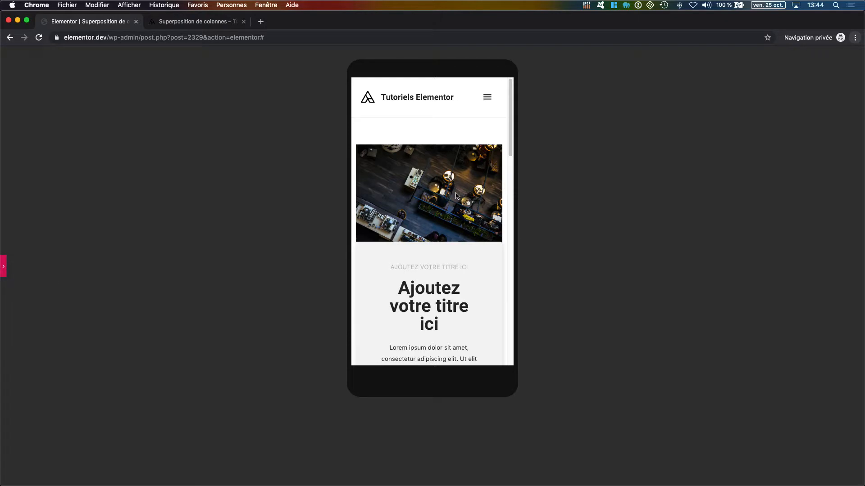
scroll(407, 199, down, 2)
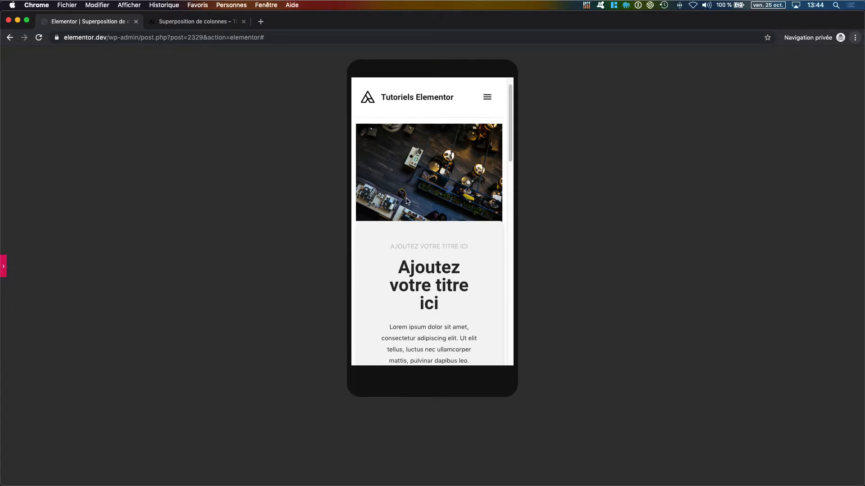
scroll(411, 225, up, 2)
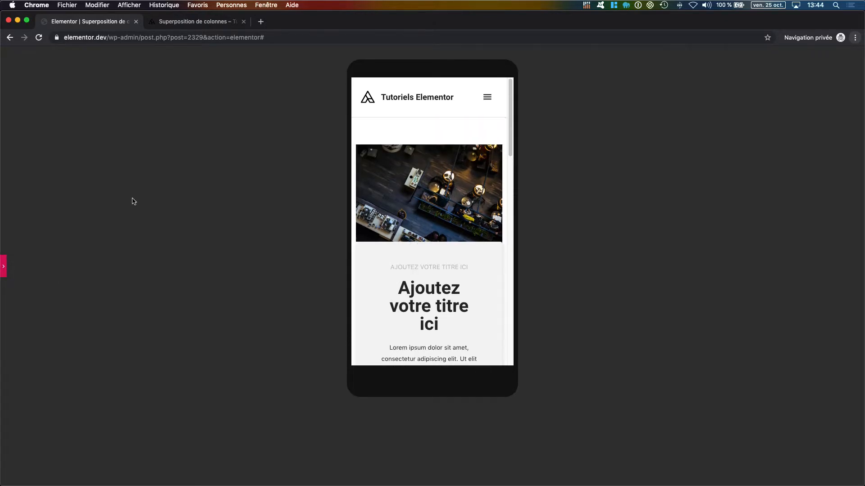
click(3, 268)
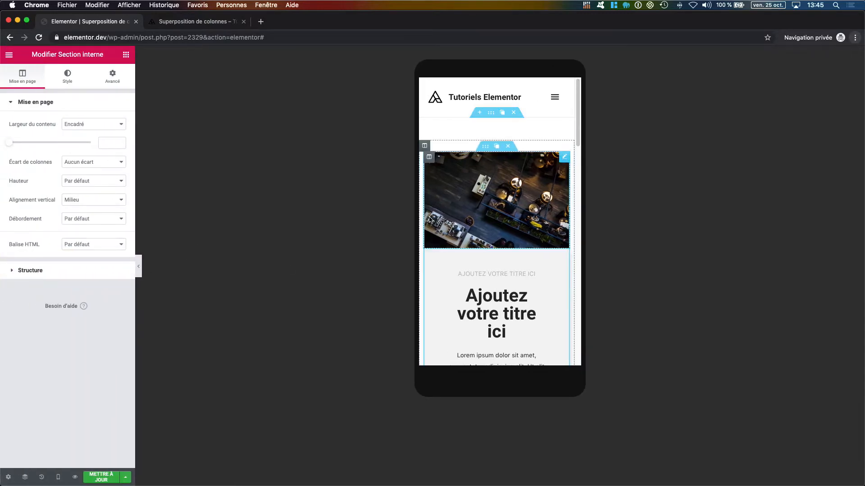
- Set the text column's mobile border radius to 0 px on all corners and check it with the editing panel hidden
scroll(473, 214, down, 6)
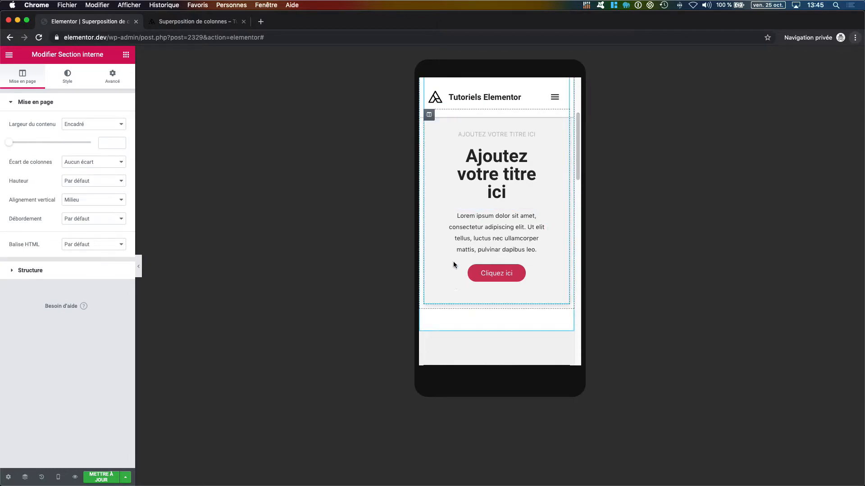
scroll(453, 261, up, 5)
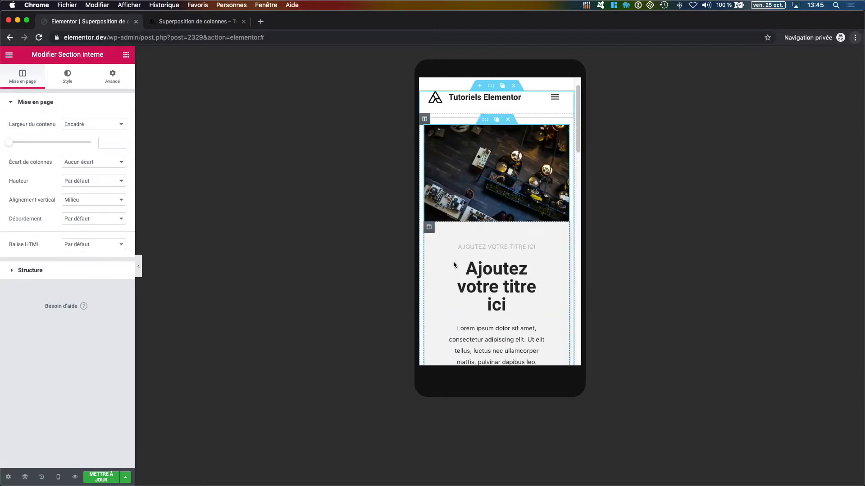
click(429, 227)
click(68, 76)
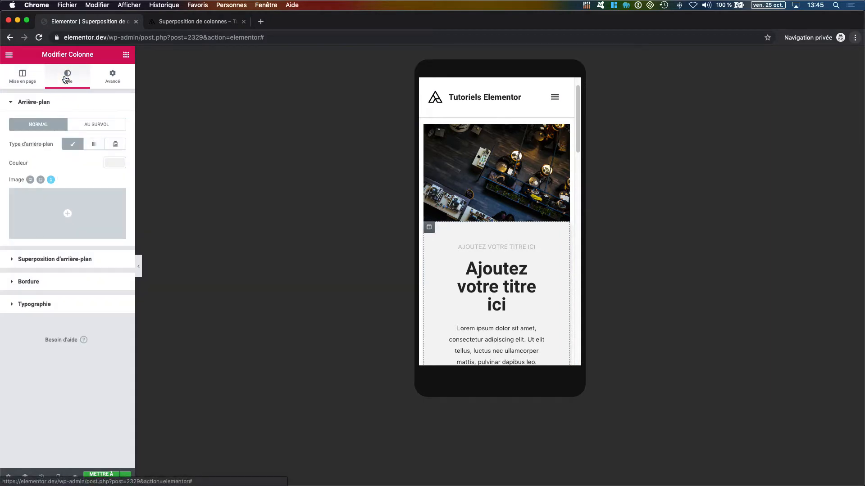
click(58, 281)
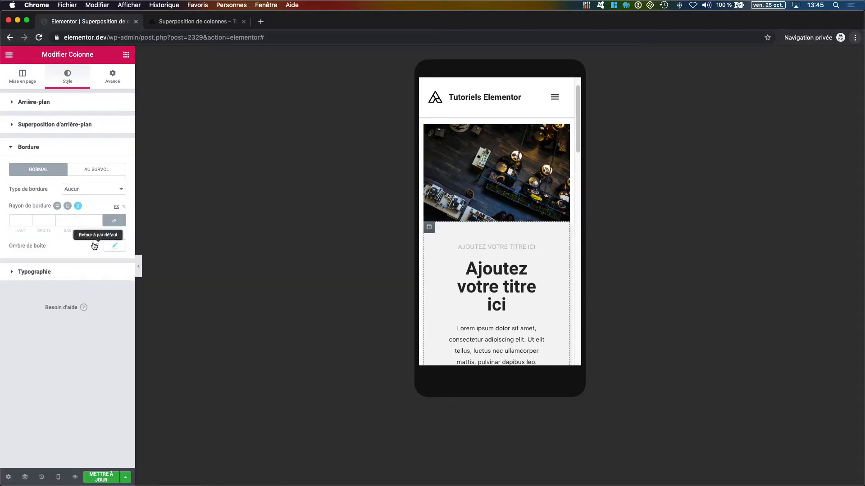
click(18, 221)
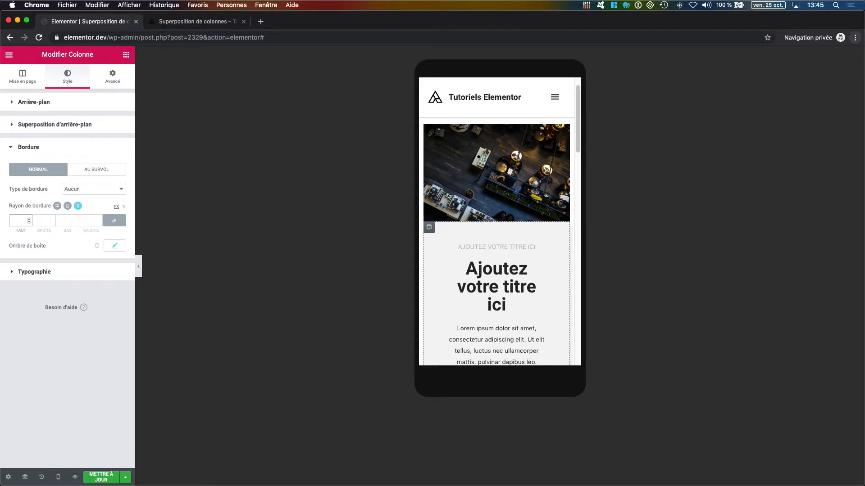
click(138, 266)
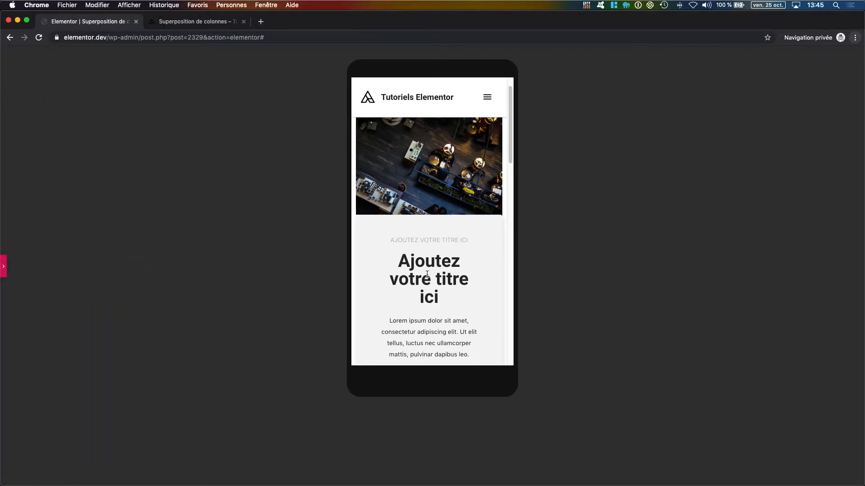
scroll(478, 281, down, 2)
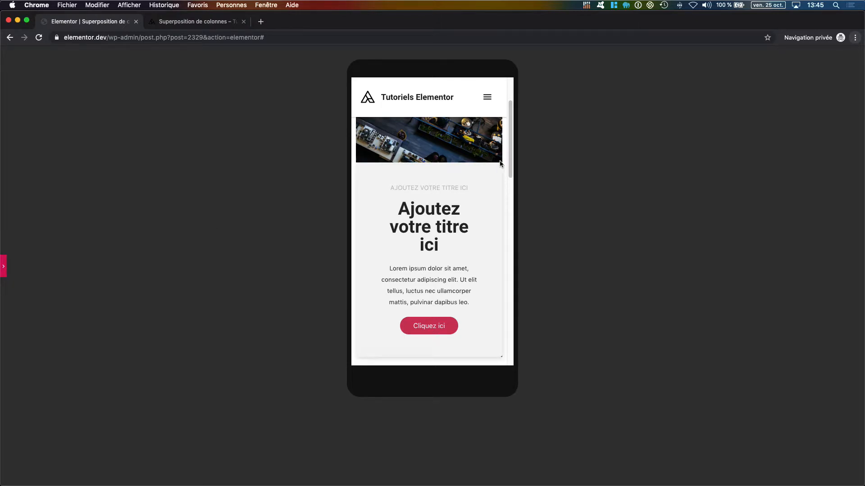
click(5, 270)
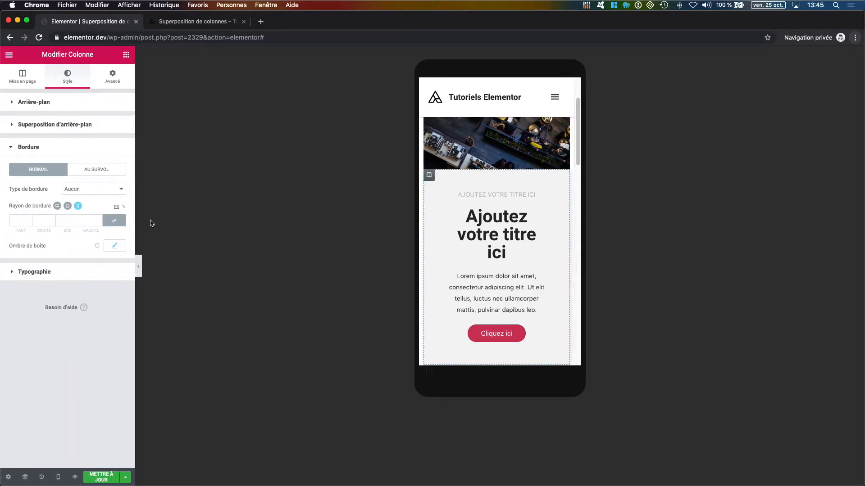
click(12, 222)
click(138, 267)
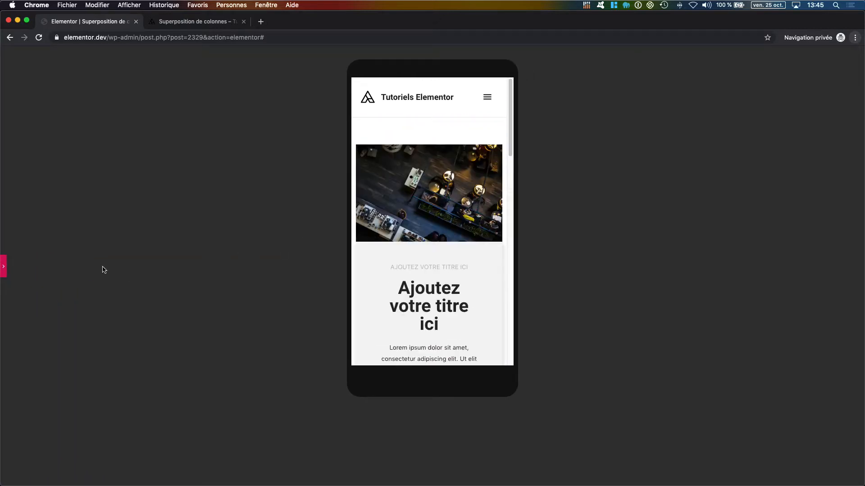
click(3, 272)
- Compare the text column's inner padding on desktop and mobile in its advanced settings
scroll(484, 246, down, 2)
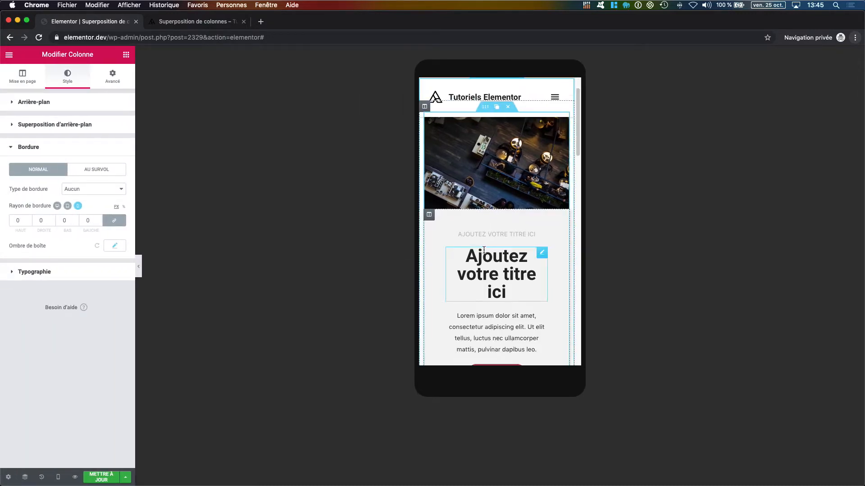
click(428, 218)
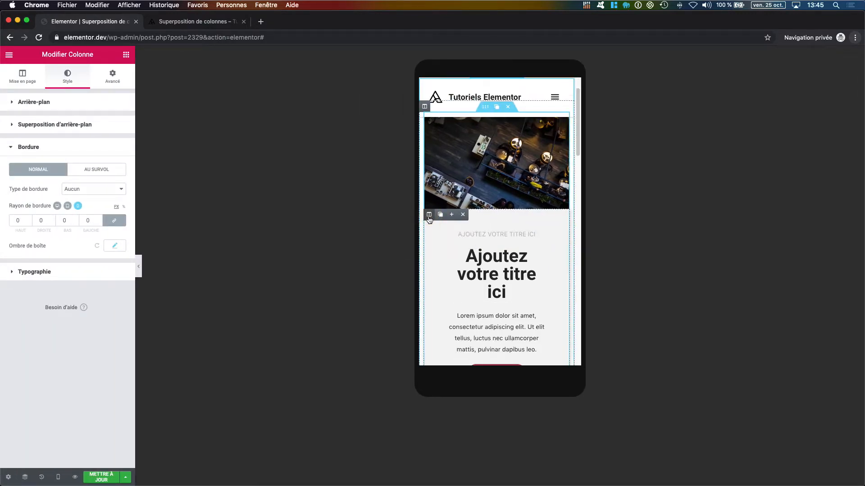
scroll(473, 226, up, 1)
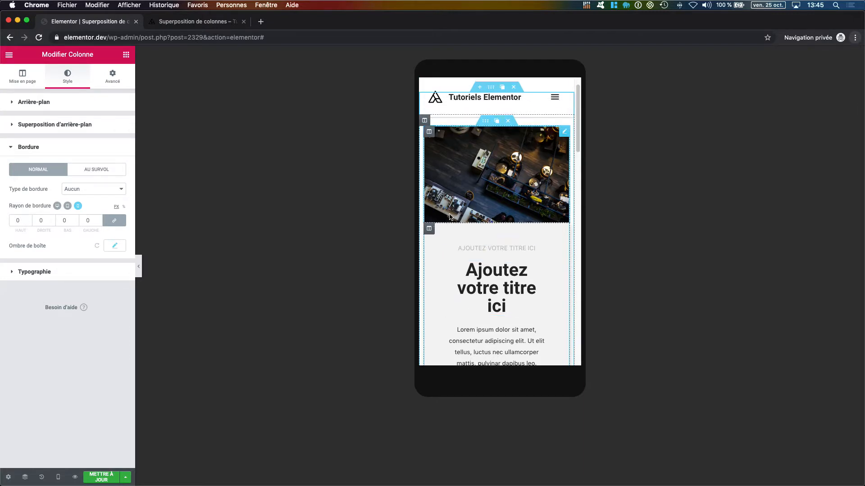
click(429, 229)
click(112, 76)
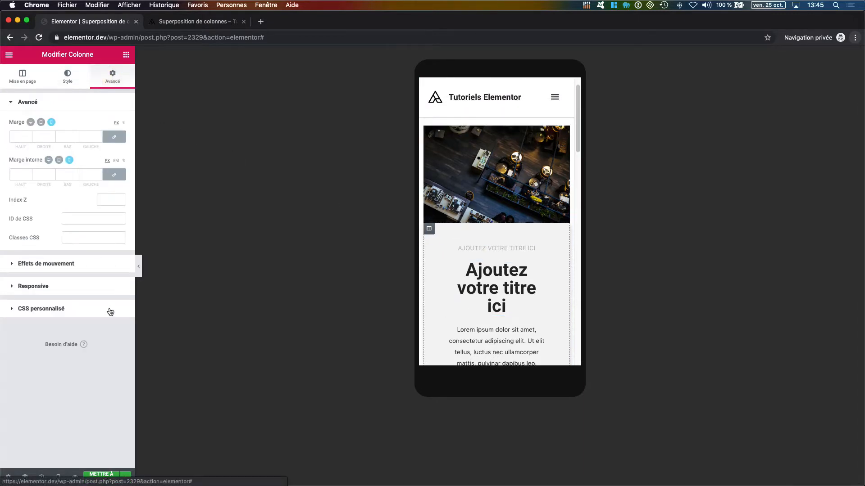
click(59, 477)
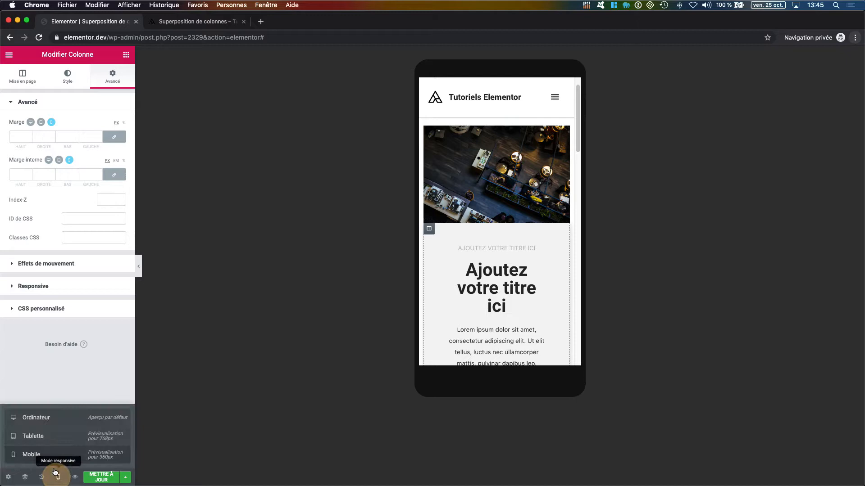
click(46, 422)
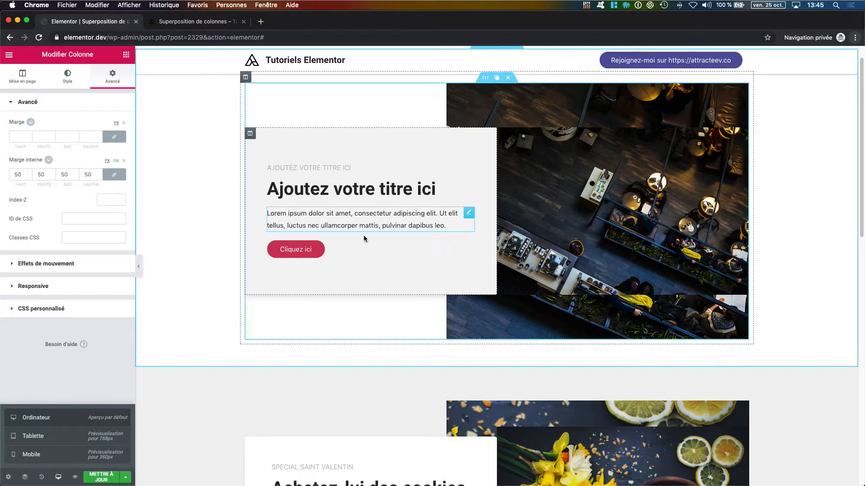
click(67, 452)
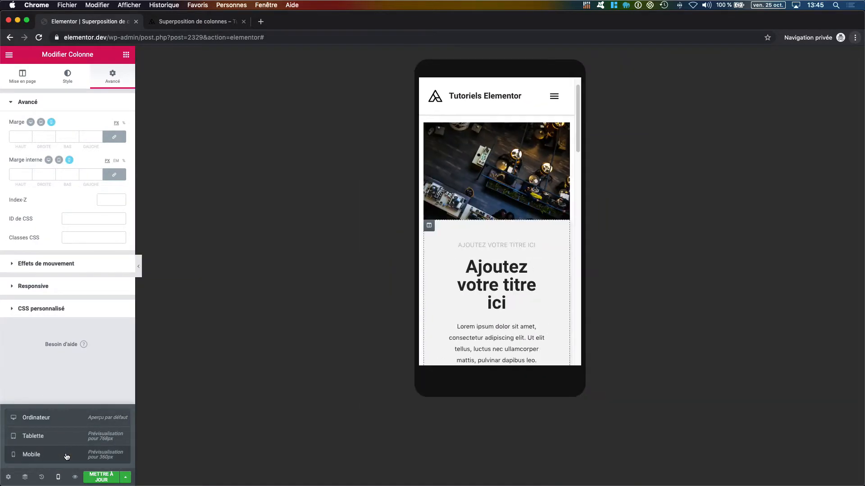
- Set the text column's mobile padding to 30 px on all four sides
scroll(468, 303, down, 2)
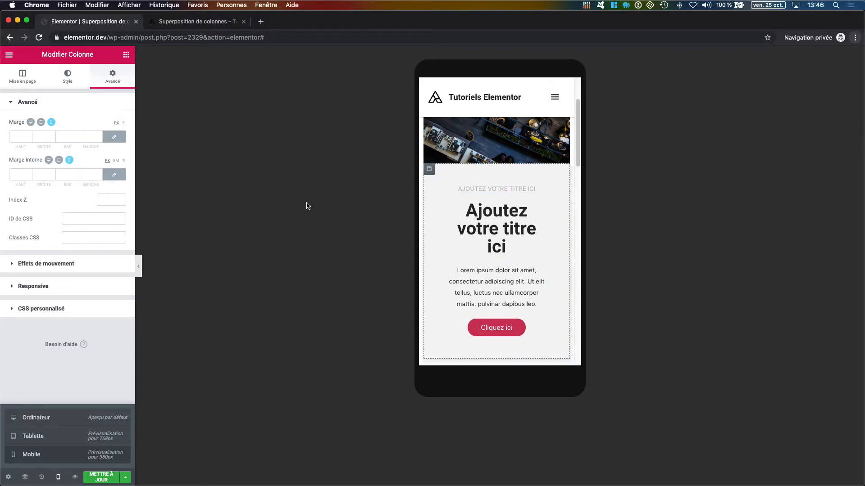
mouse_move(431, 173)
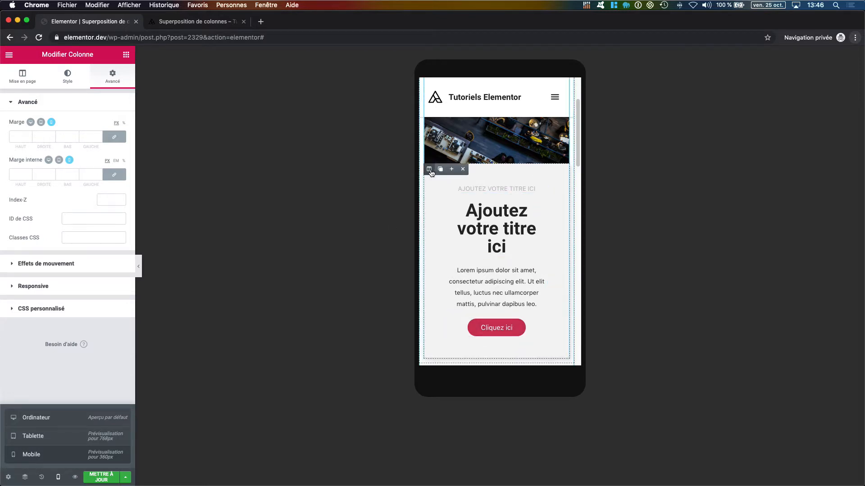
click(20, 174)
text(20)
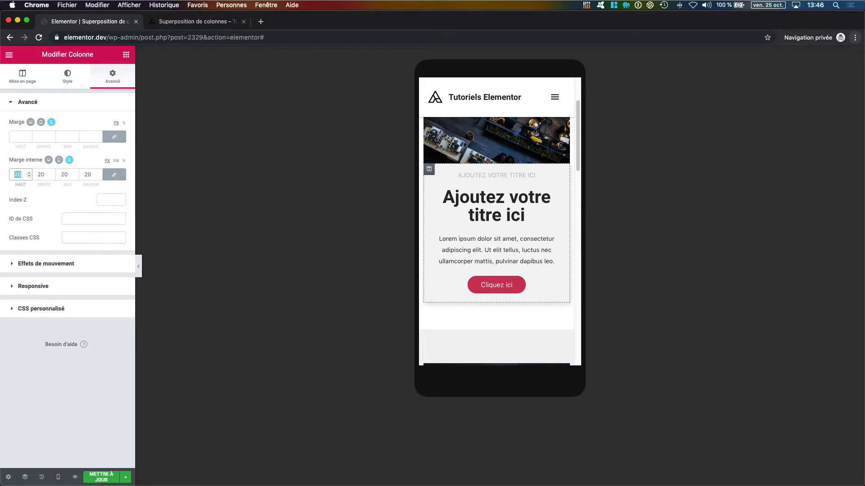
text(30)
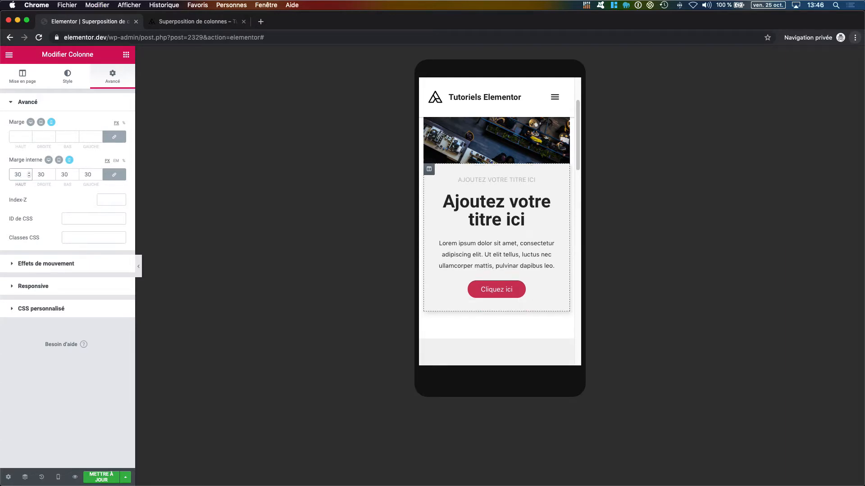
- Toggle the centred mobile alignment off and back on for both titles, and check the button's alignment setting
click(474, 180)
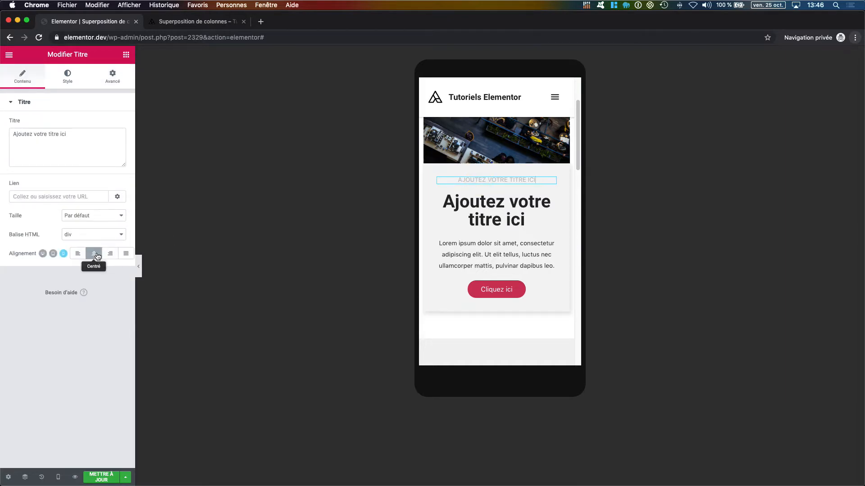
click(95, 257)
click(94, 254)
click(491, 218)
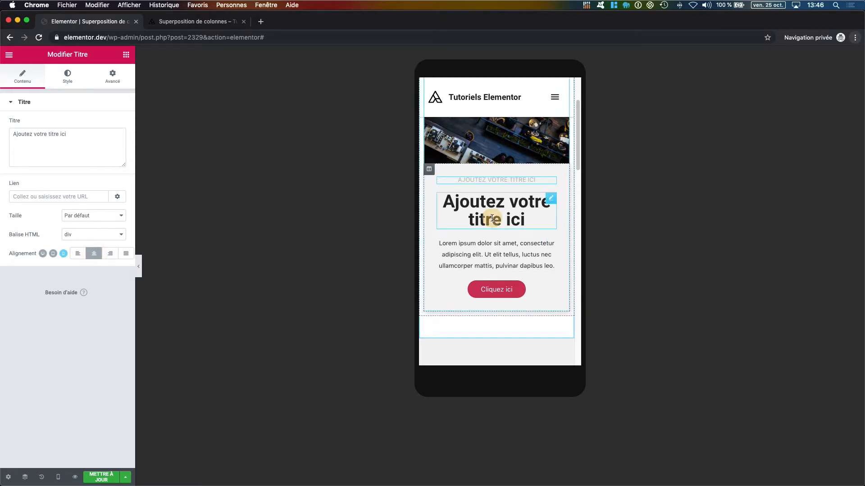
click(92, 255)
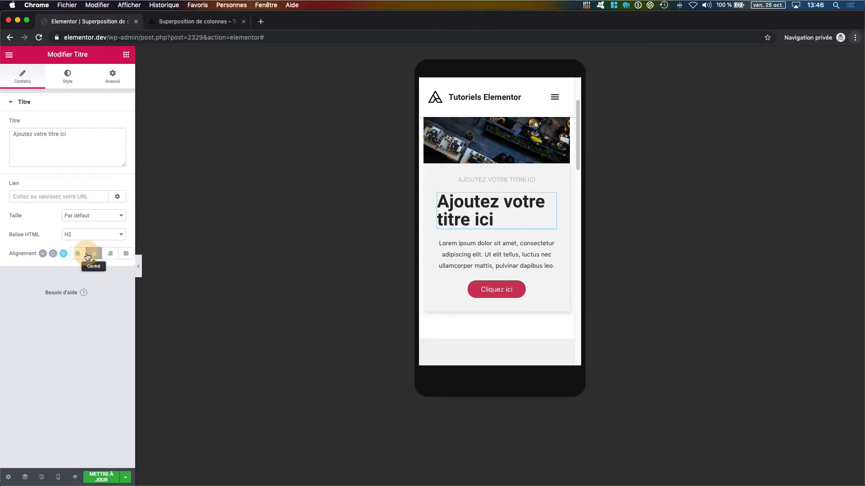
click(93, 255)
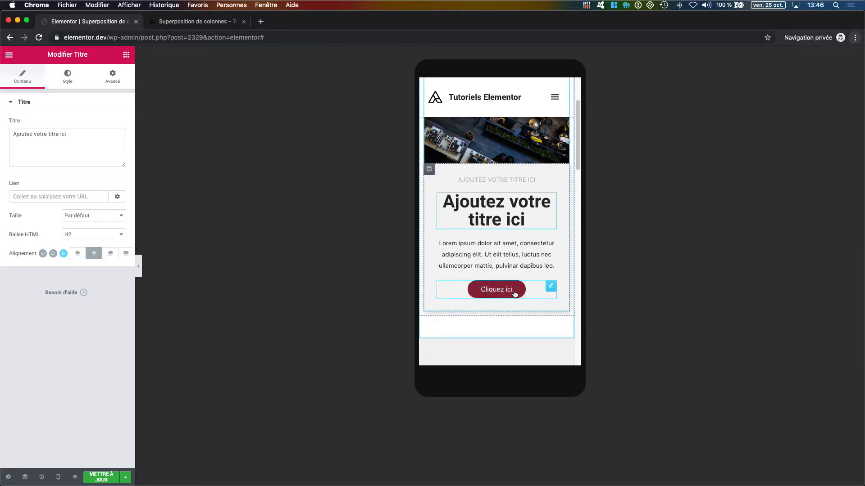
click(552, 288)
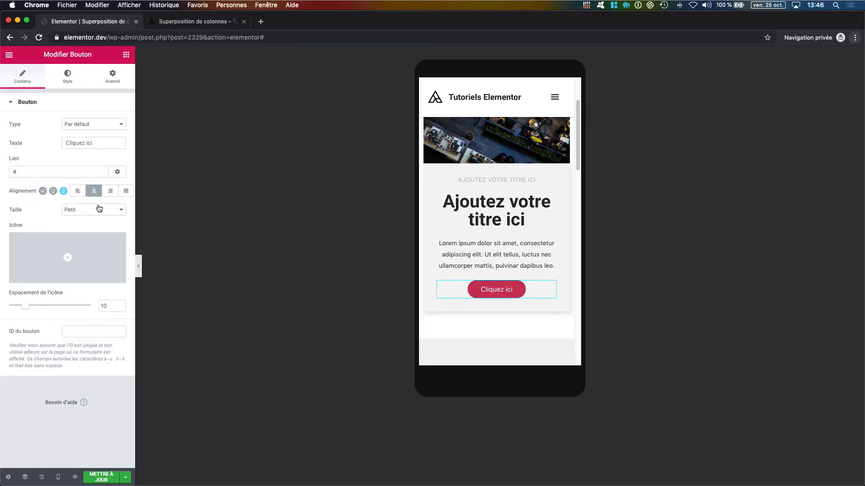
- Toggle the button's centred mobile alignment off and back on, and update the page
click(95, 194)
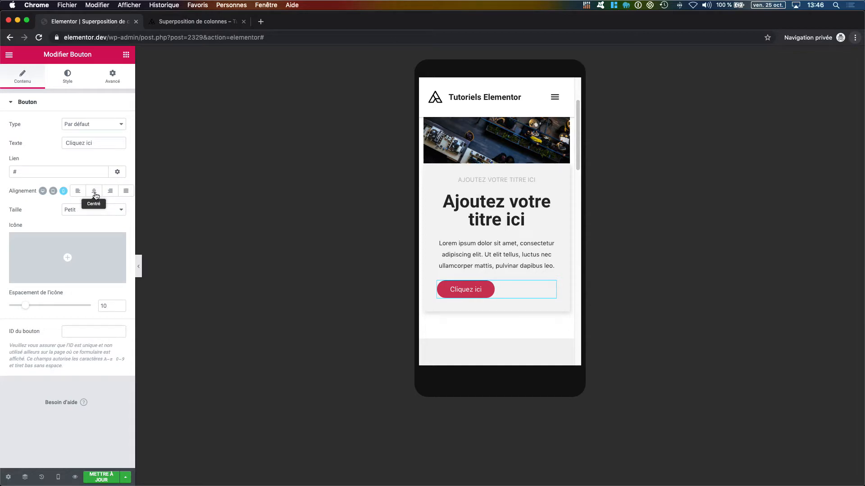
click(95, 194)
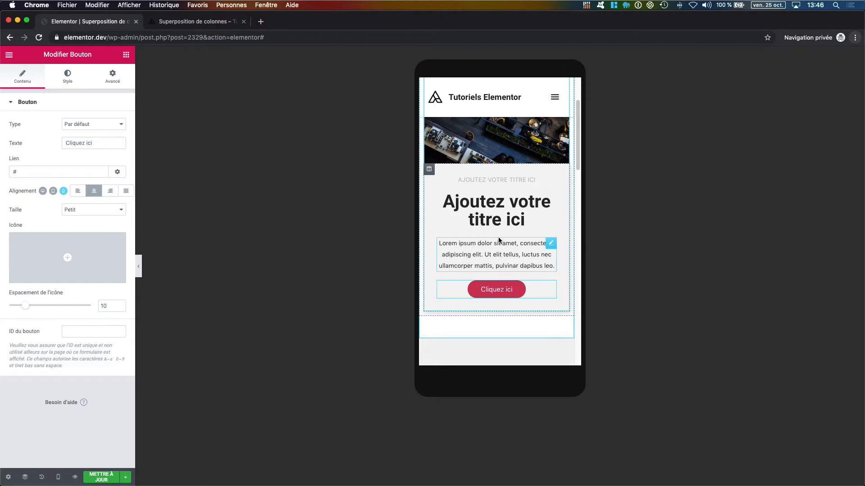
scroll(499, 241, up, 2)
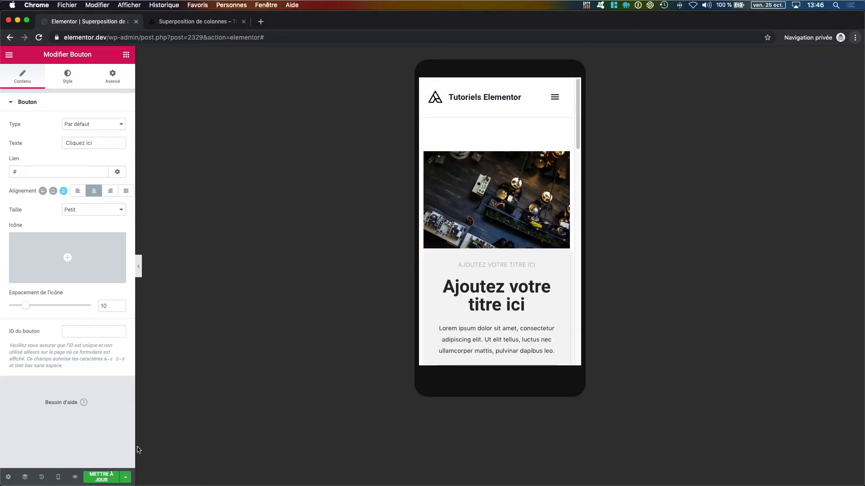
click(102, 479)
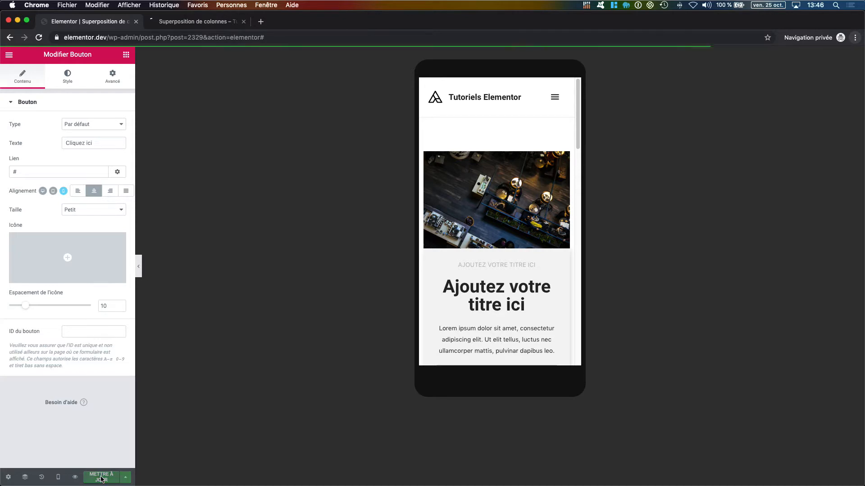
- Examine the page preview in the browser's responsive device mode at 425 px mobile and 768 px tablet widths
click(192, 24)
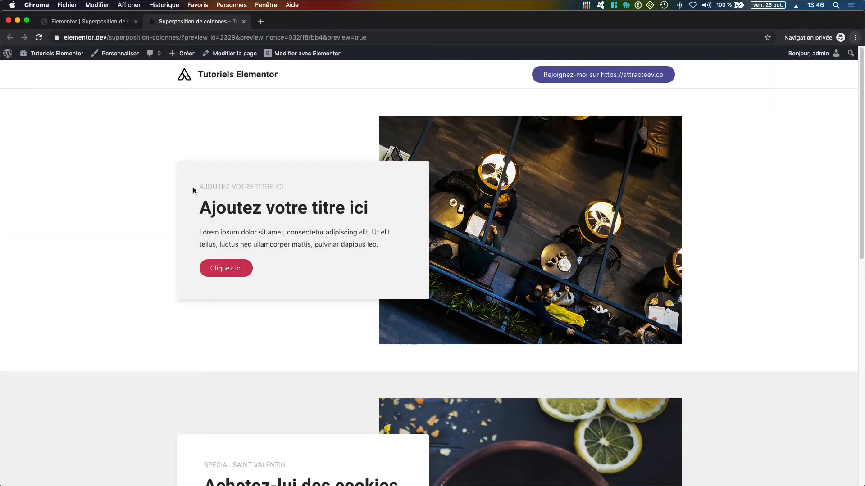
right_click(100, 213)
click(146, 297)
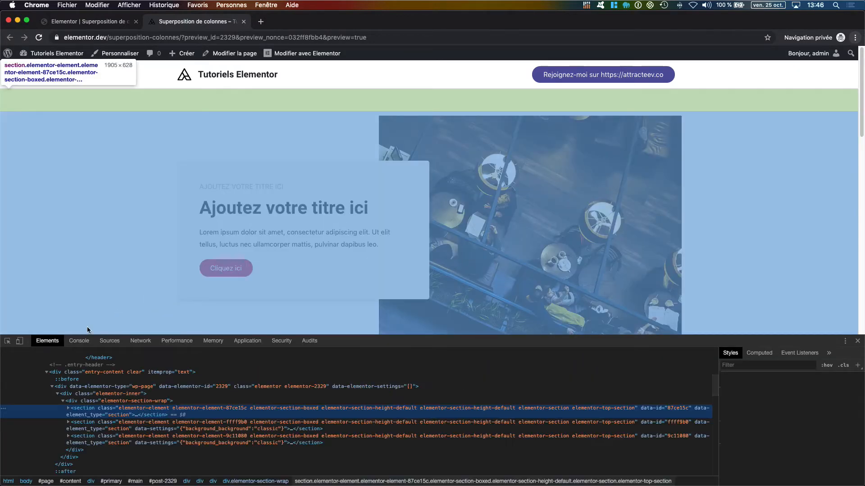
click(19, 341)
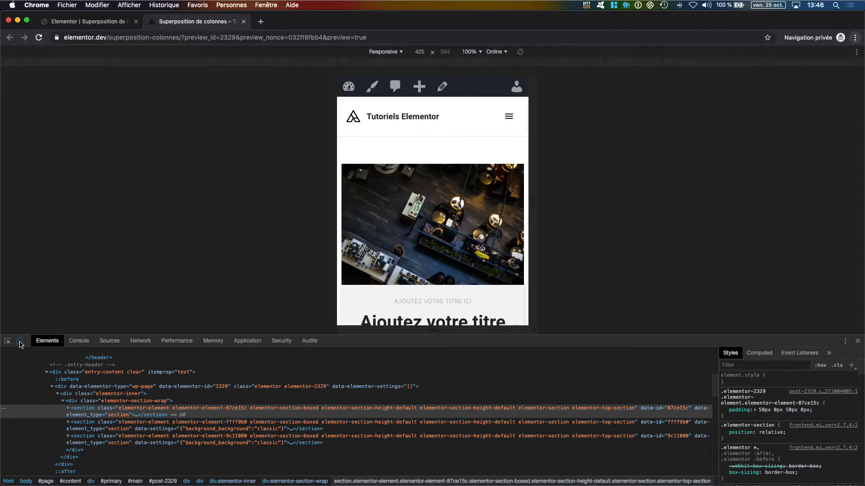
scroll(410, 261, down, 5)
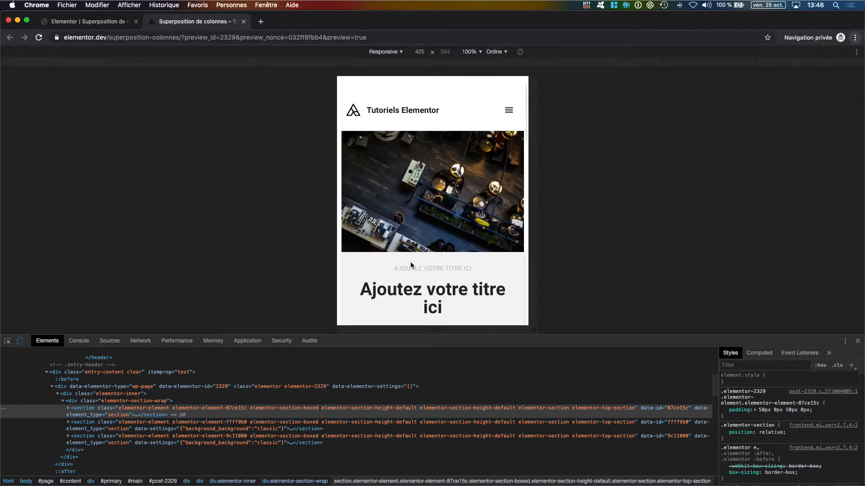
scroll(410, 264, down, 3)
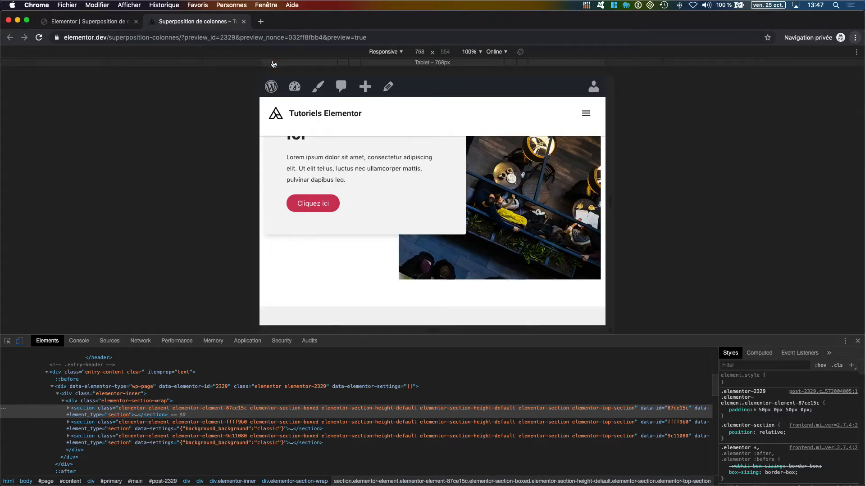
scroll(414, 191, up, 4)
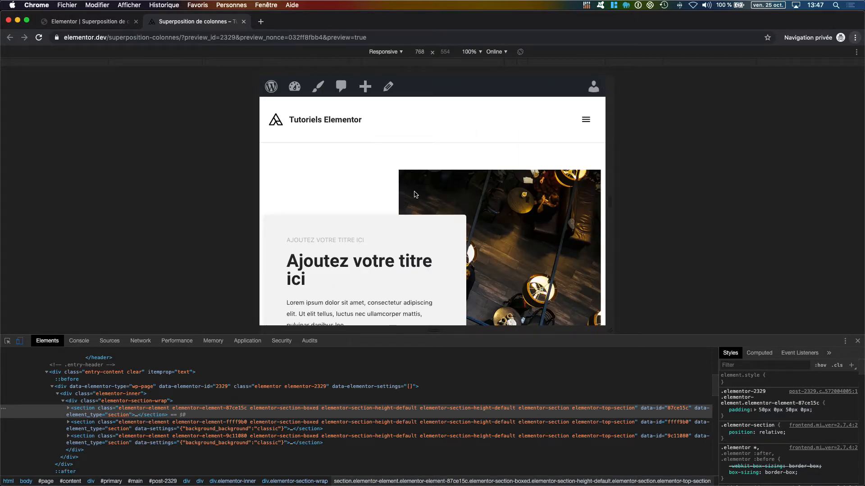
scroll(415, 195, down, 5)
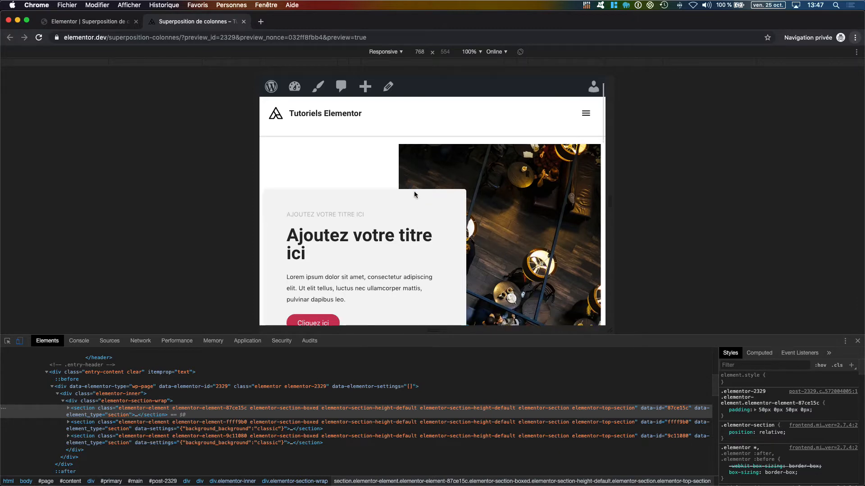
scroll(414, 194, down, 10)
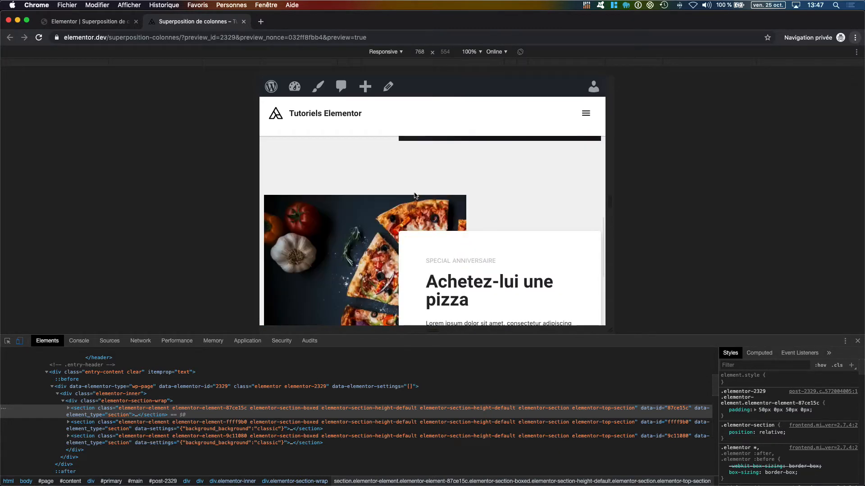
scroll(414, 194, up, 15)
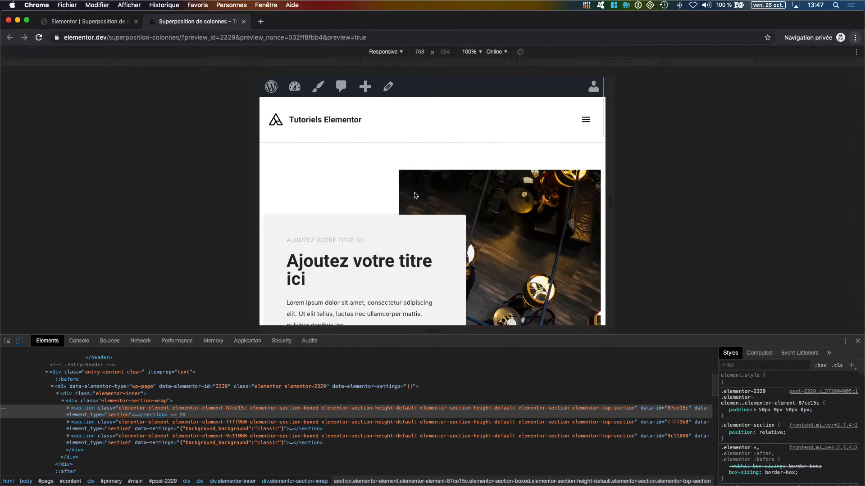
- Return to the Elementor editor, switch the view to desktop and duplicate the first promo section
click(119, 24)
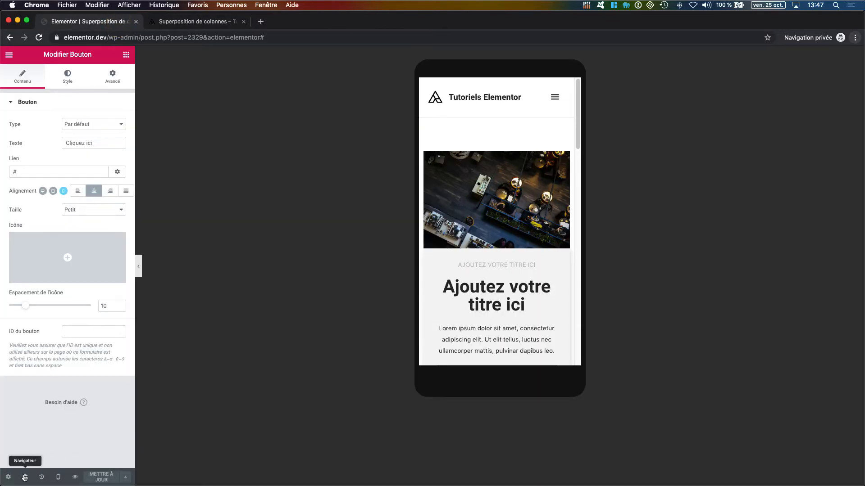
click(58, 476)
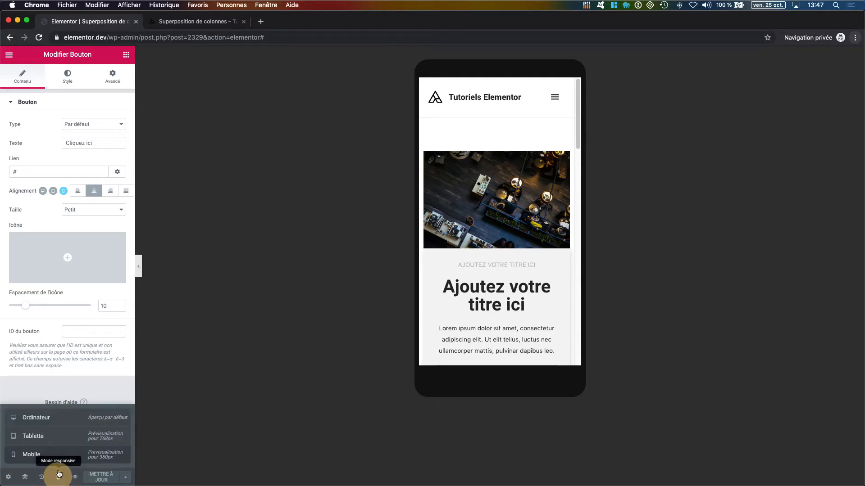
click(58, 417)
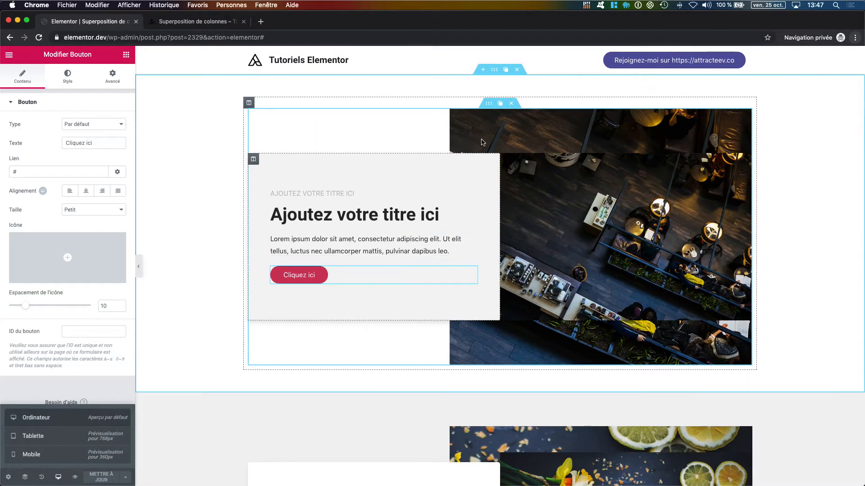
click(507, 70)
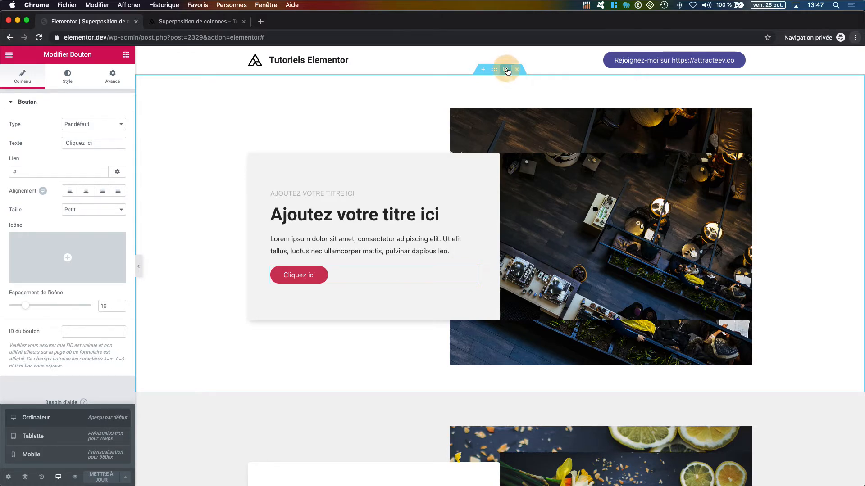
- Move the text column to the right of the image column in the duplicated section's inner section
scroll(520, 295, down, 5)
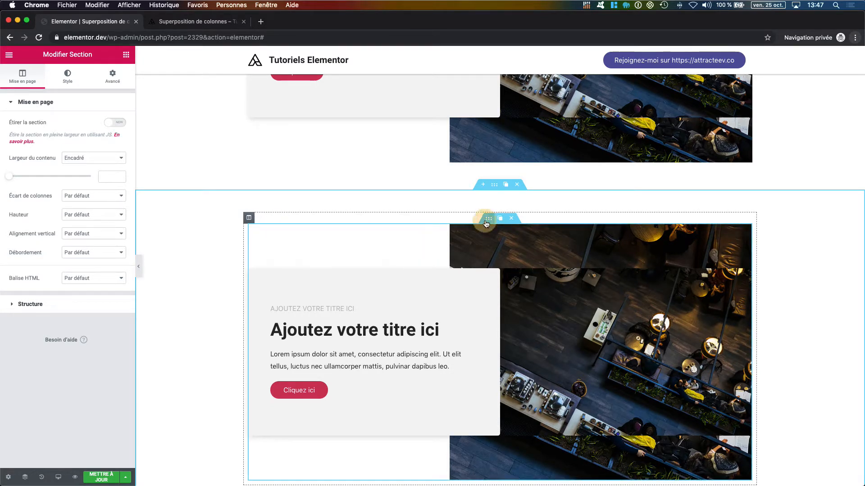
click(489, 218)
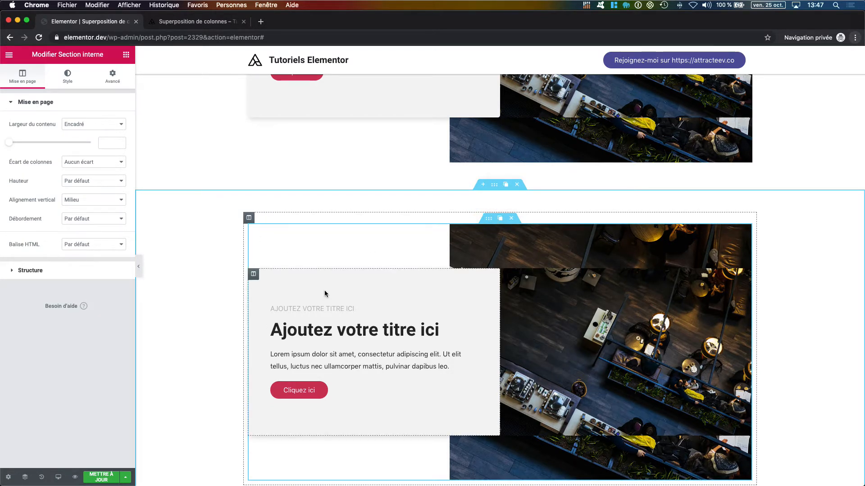
drag(253, 275, 569, 280)
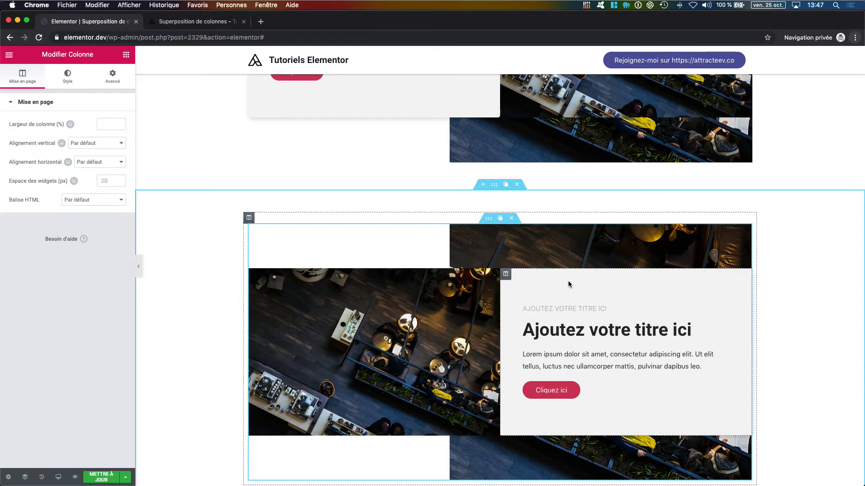
- Copy the first overlay gradient colour's #ffffff code in the duplicate's inner section, then make that colour fully transparent
click(490, 221)
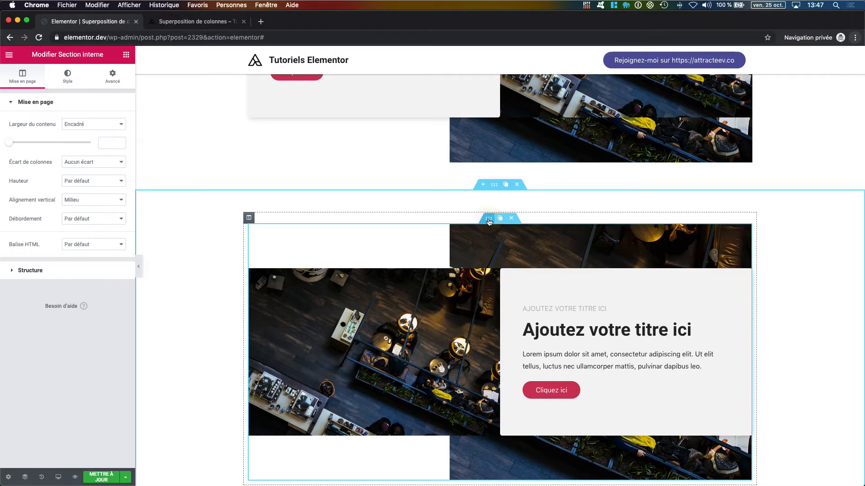
click(68, 77)
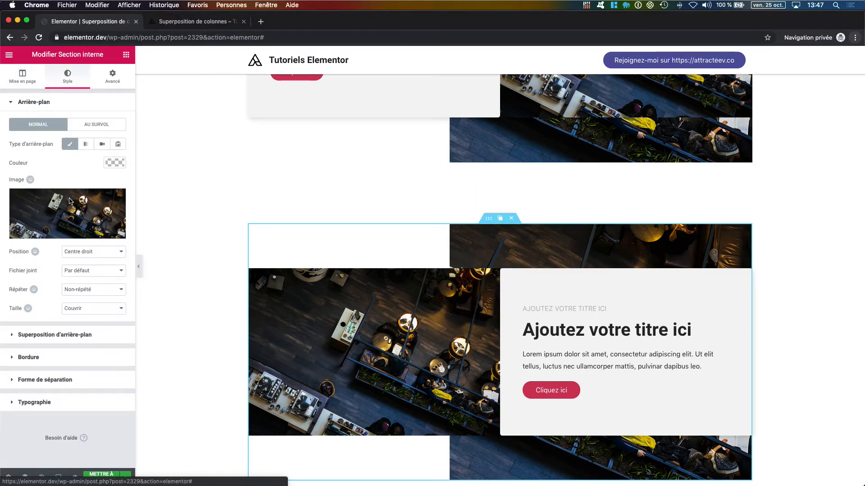
click(64, 336)
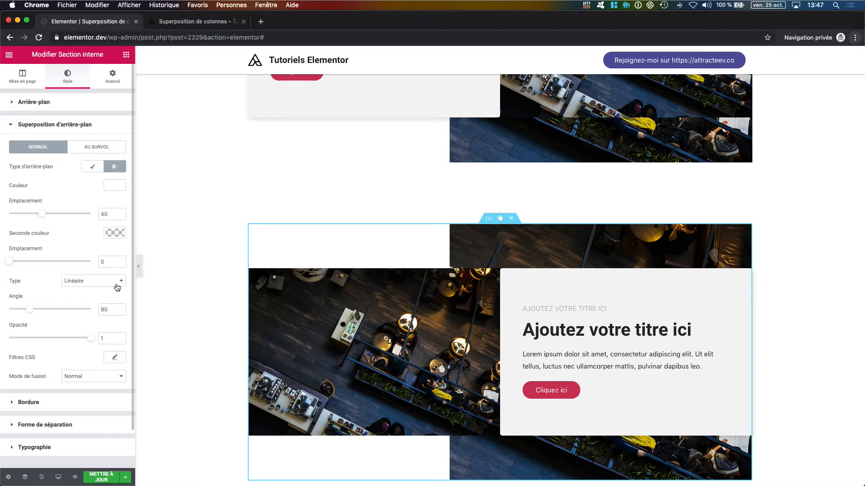
click(109, 187)
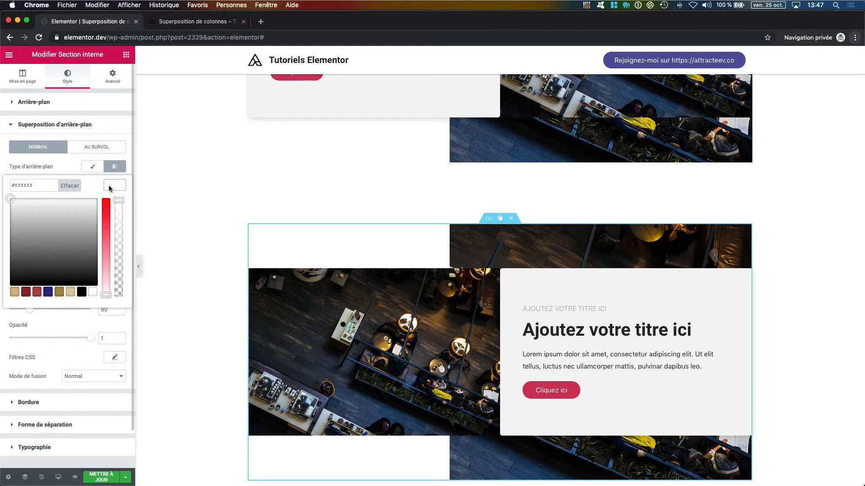
triple_click(37, 188)
key(super+c)
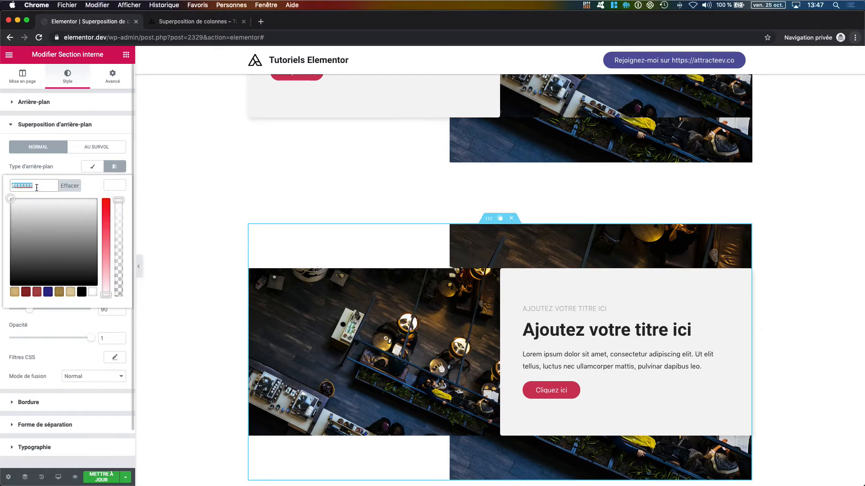
key(BackSpace)
drag(119, 204, 116, 301)
click(84, 318)
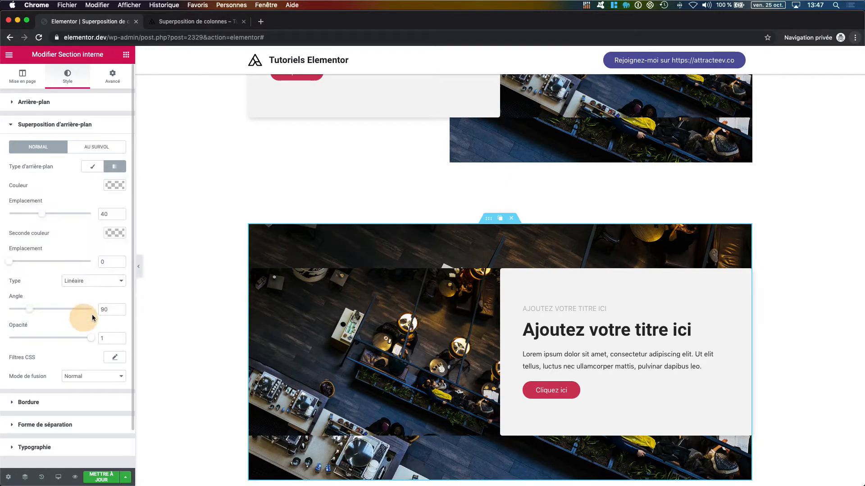
- Set the second colour of the duplicated inner section's overlay gradient to #ffffff
click(115, 233)
click(37, 233)
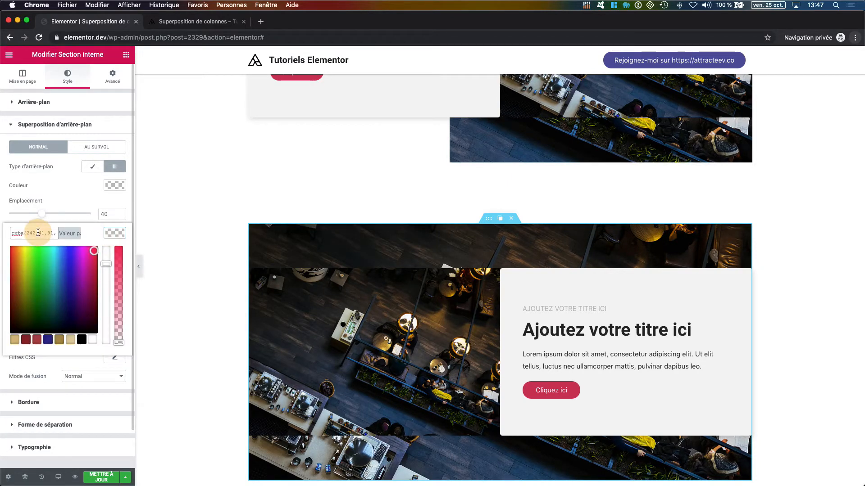
key(super+a)
key(super+v)
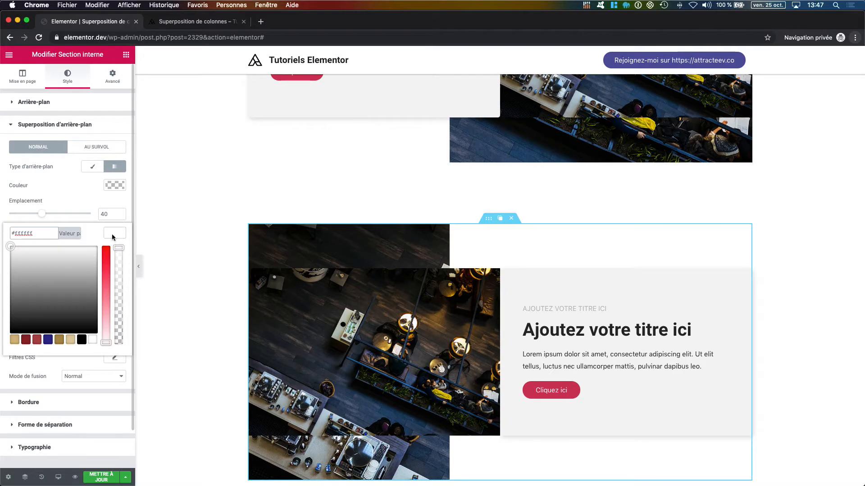
click(112, 236)
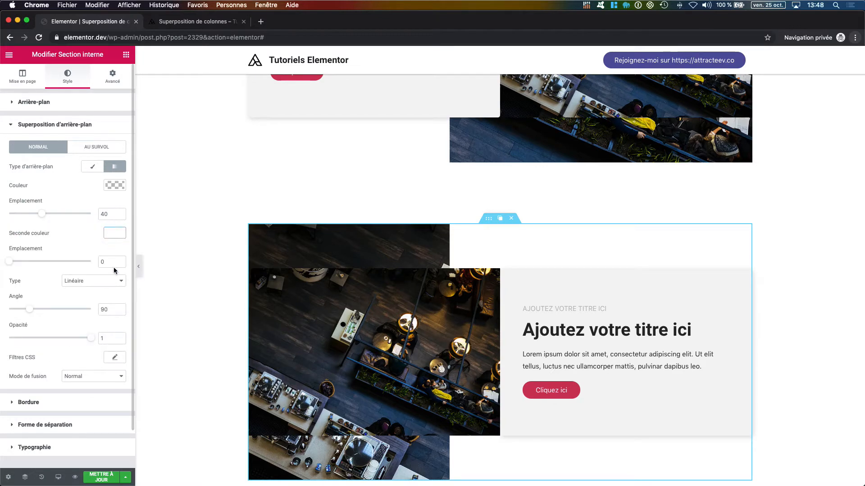
- Set the overlay gradient's first colour location to 60 and check both sections with the editing panel hidden
drag(44, 218, 60, 218)
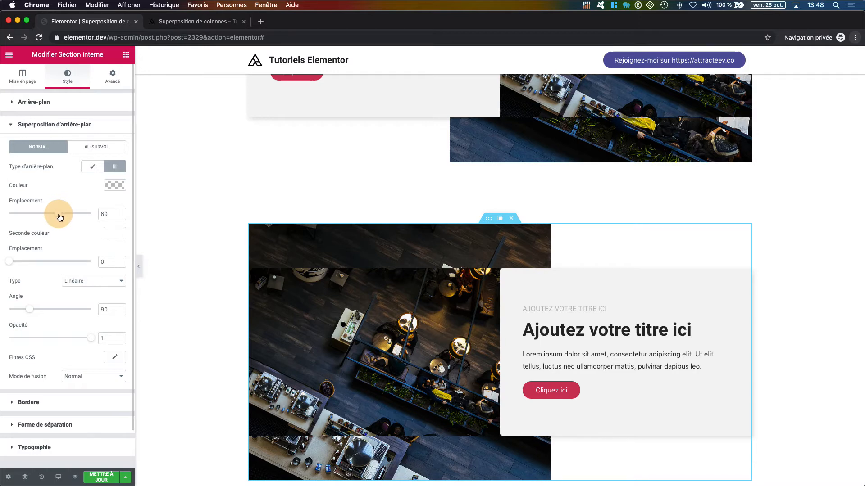
click(140, 268)
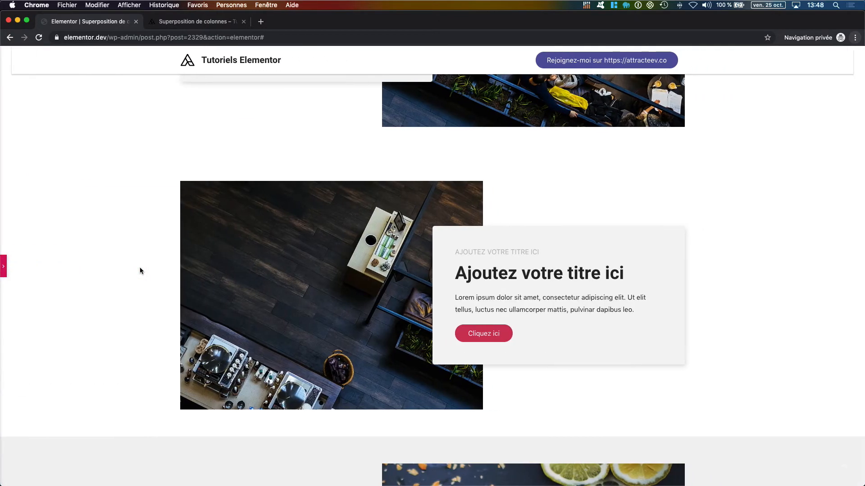
scroll(180, 283, up, 5)
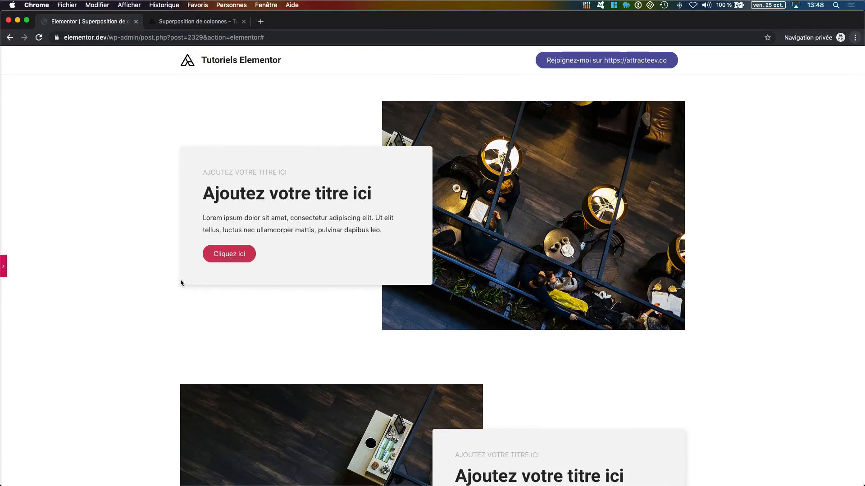
scroll(181, 282, down, 3)
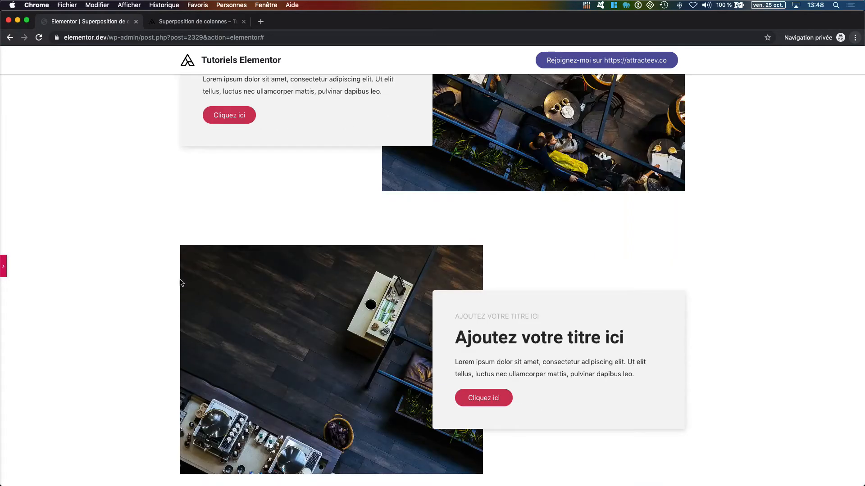
click(3, 271)
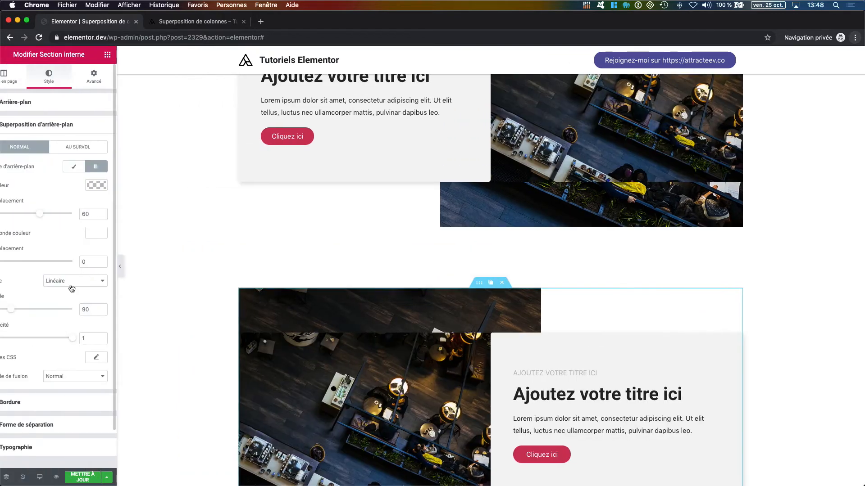
scroll(190, 298, down, 2)
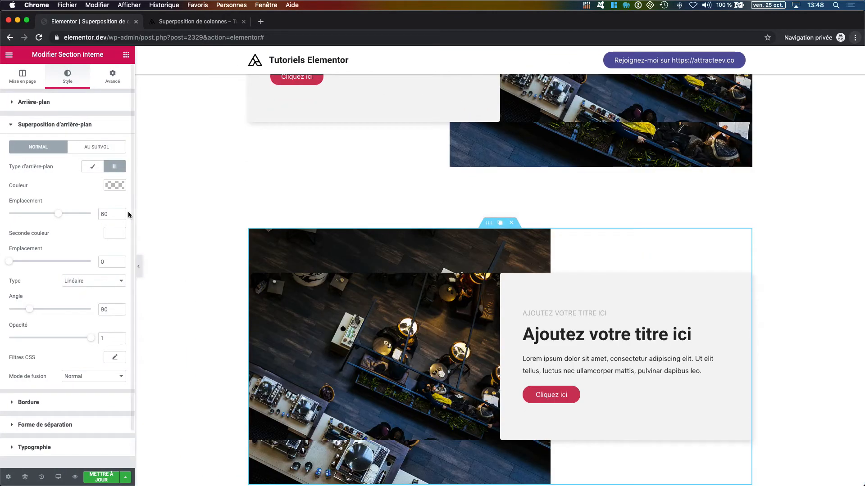
- Set the duplicate's overlay gradient first colour location to 70 and its text column width to 40%
mouse_move(59, 218)
mouse_down()
mouse_move(71, 217)
mouse_move(51, 217)
mouse_move(67, 217)
mouse_up()
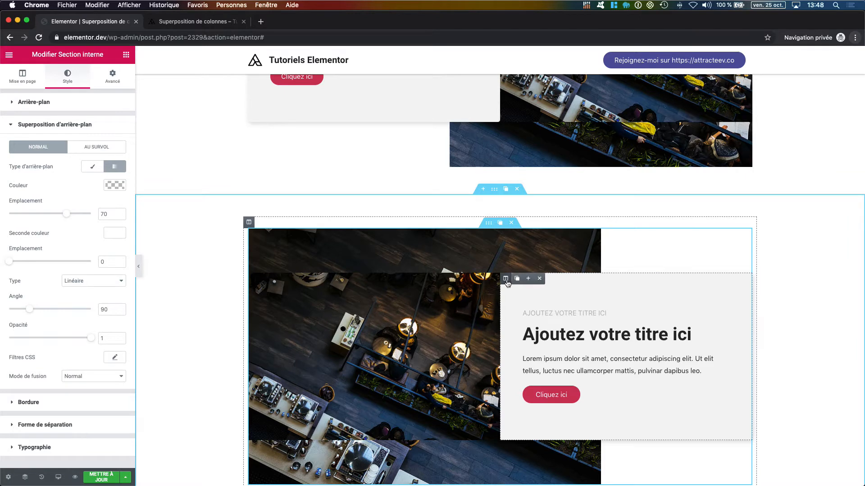
click(506, 279)
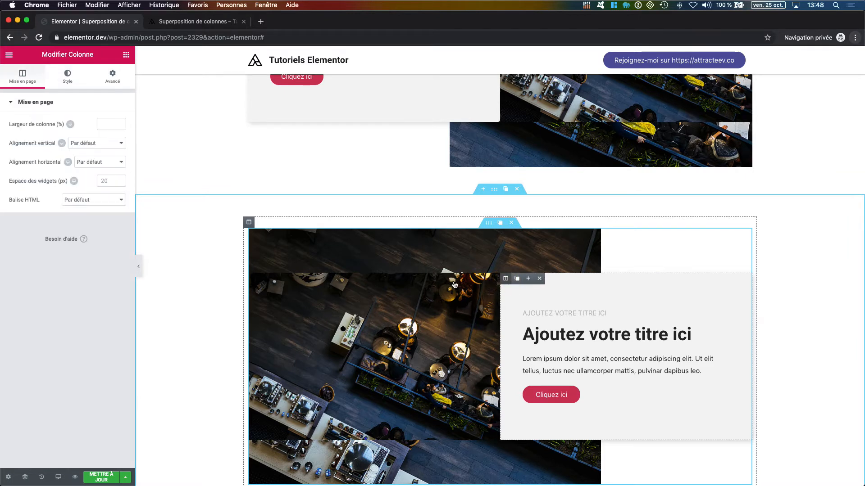
click(108, 126)
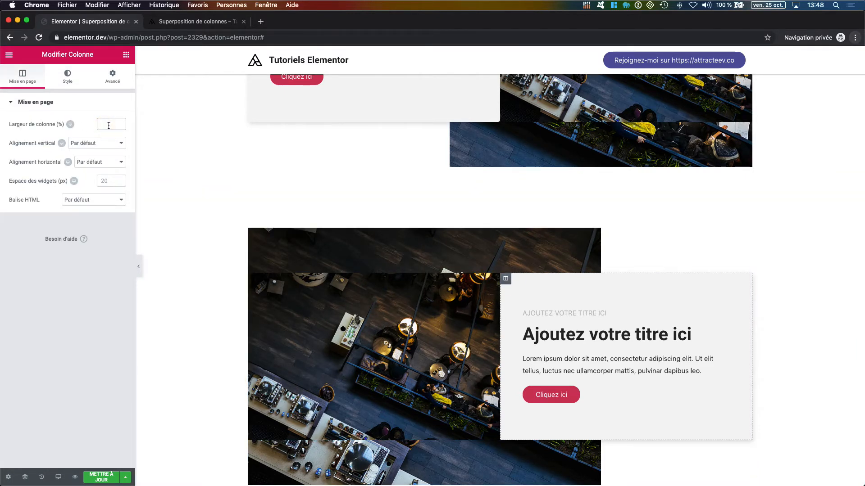
text(40)
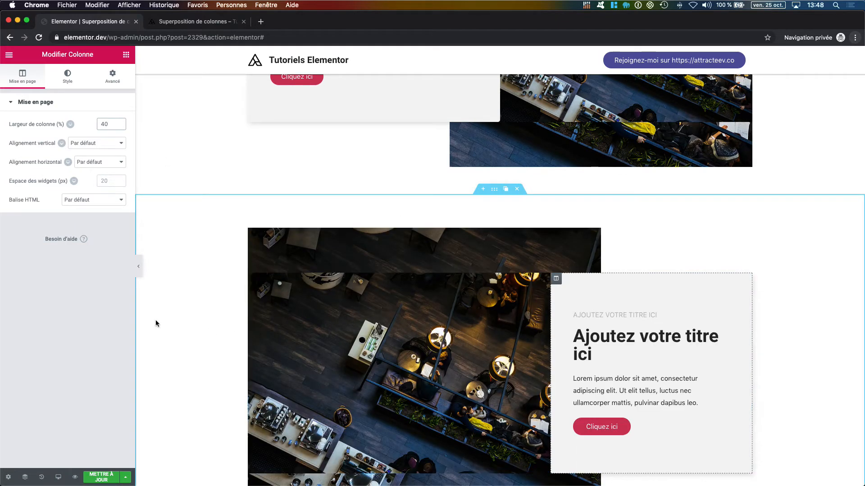
- Hide the editing panel and capture a screenshot of the duplicated section's image and text box
click(138, 266)
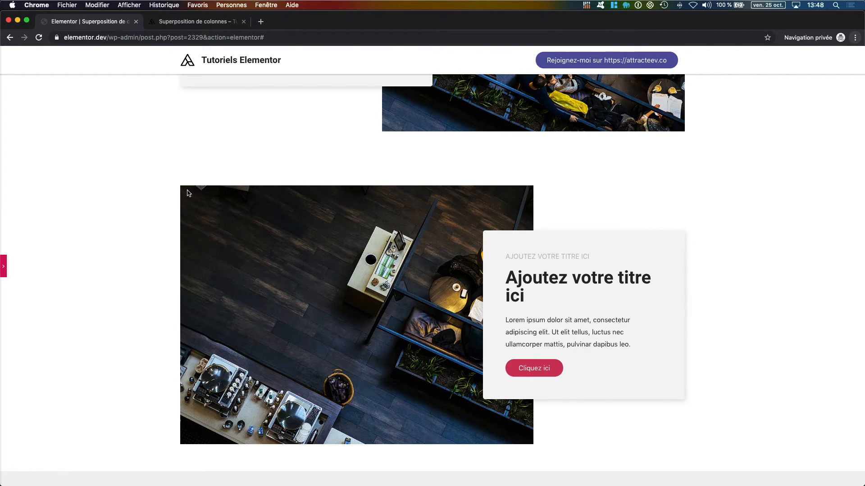
key(super+shift+4)
drag(181, 185, 690, 449)
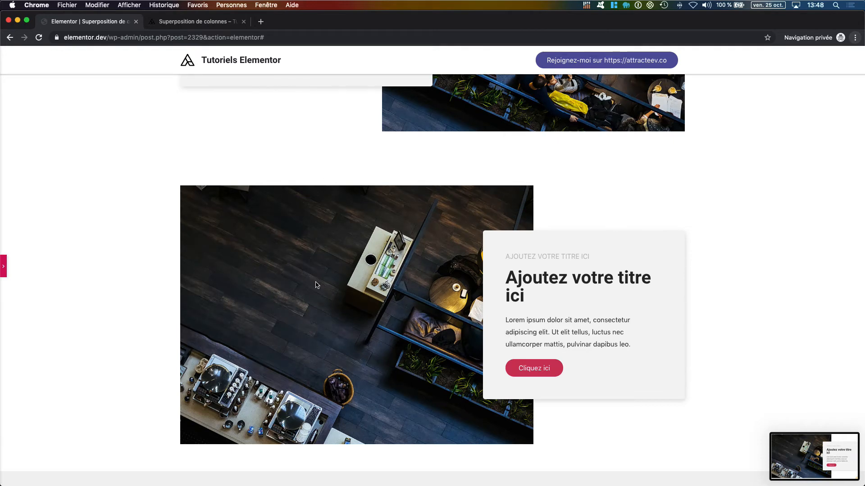
- Replace the duplicated inner section's background image with the harbour town photo 0d2d4ecda988.jpg from the media library
click(5, 274)
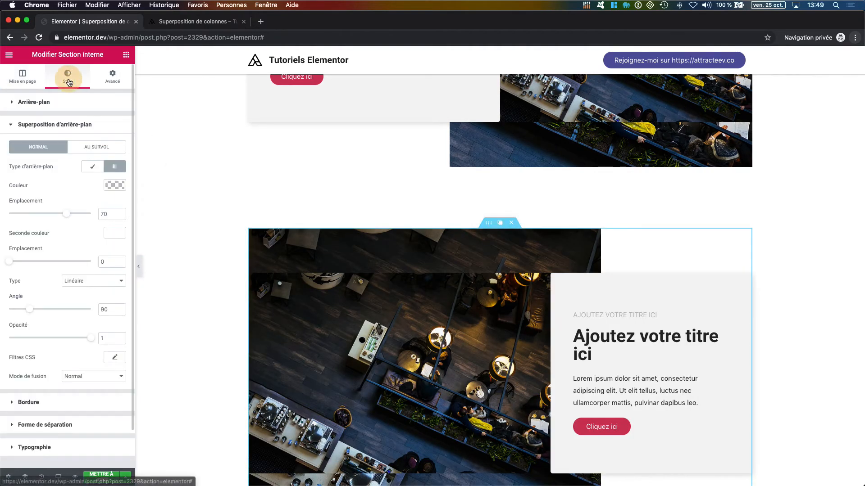
click(52, 102)
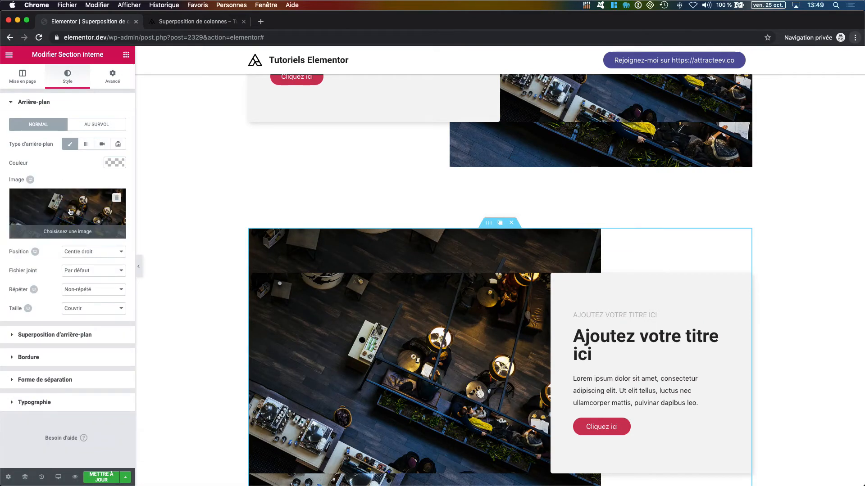
click(72, 221)
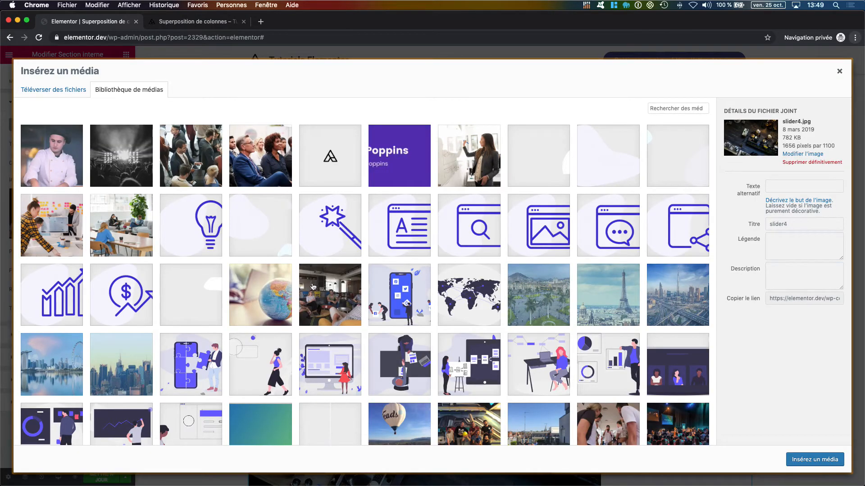
scroll(341, 297, down, 15)
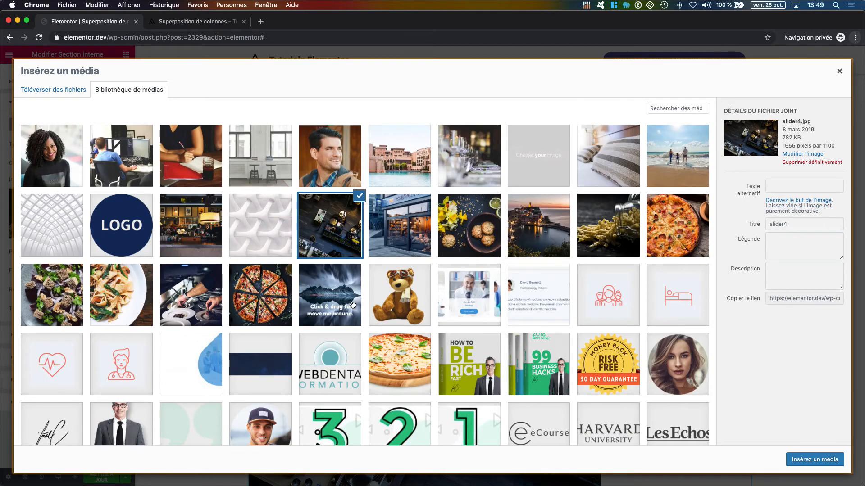
scroll(352, 305, up, 2)
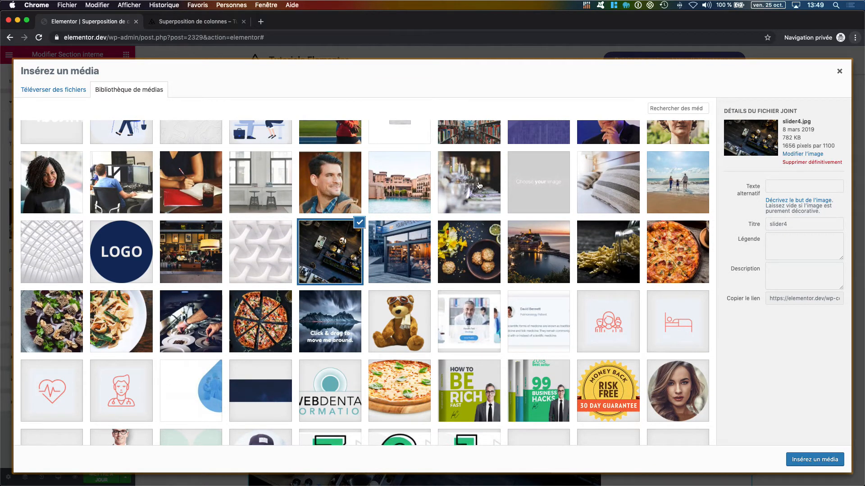
click(526, 254)
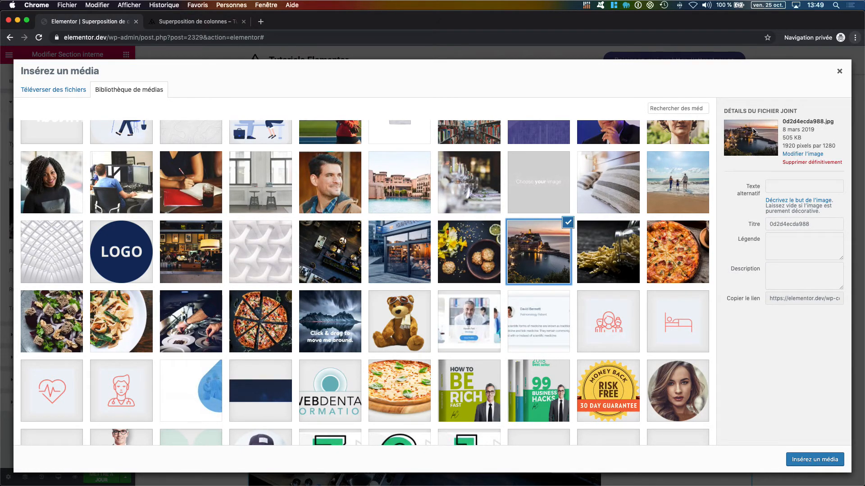
click(827, 464)
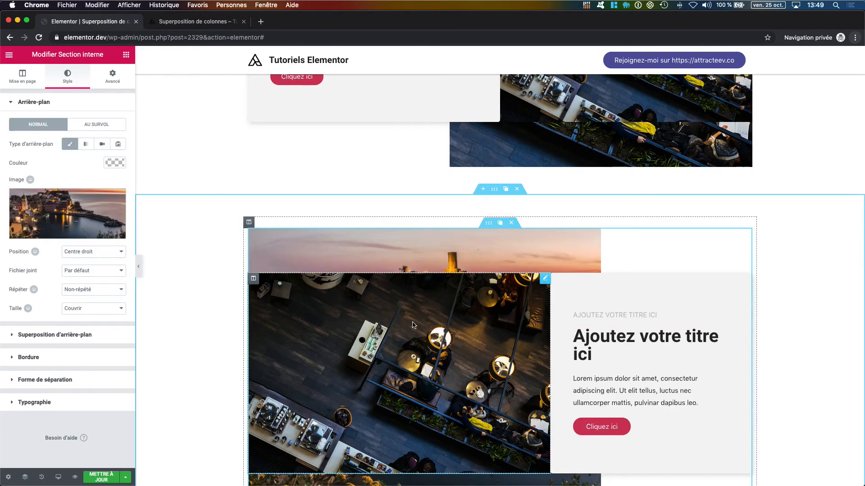
- Replace the picture in the duplicate's image widget with the harbour town photo 0d2d4ecda988.jpg
click(414, 324)
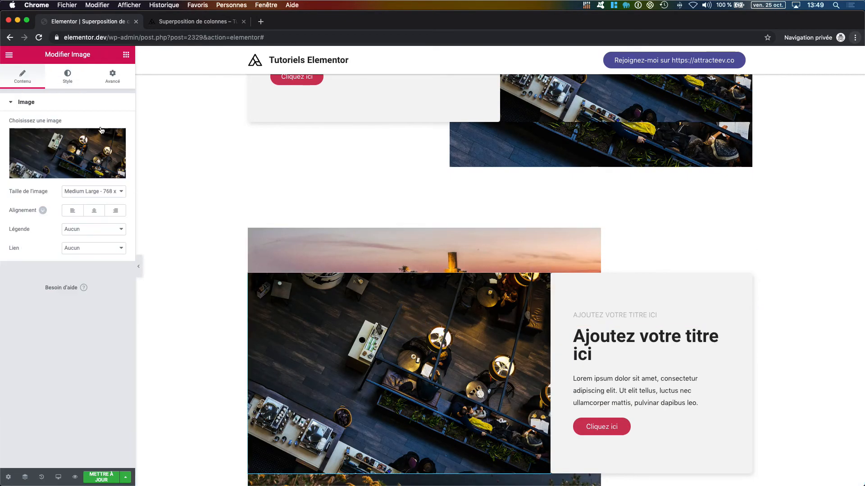
click(64, 145)
scroll(433, 312, down, 15)
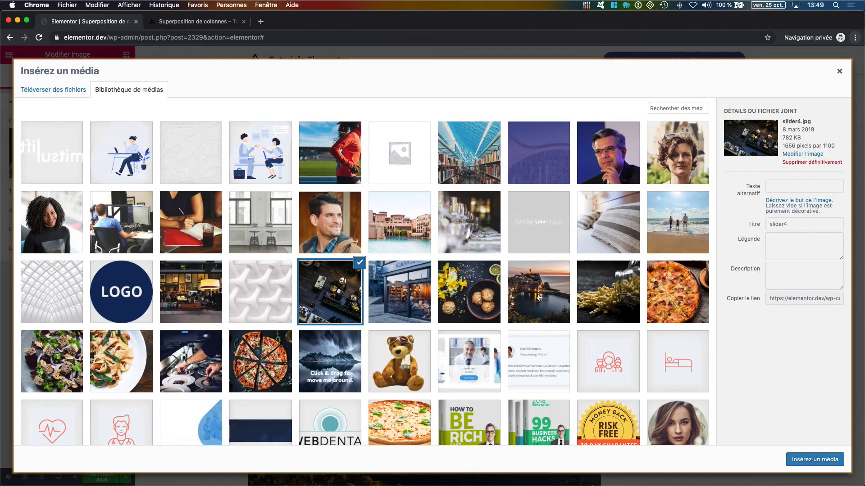
click(540, 298)
click(801, 460)
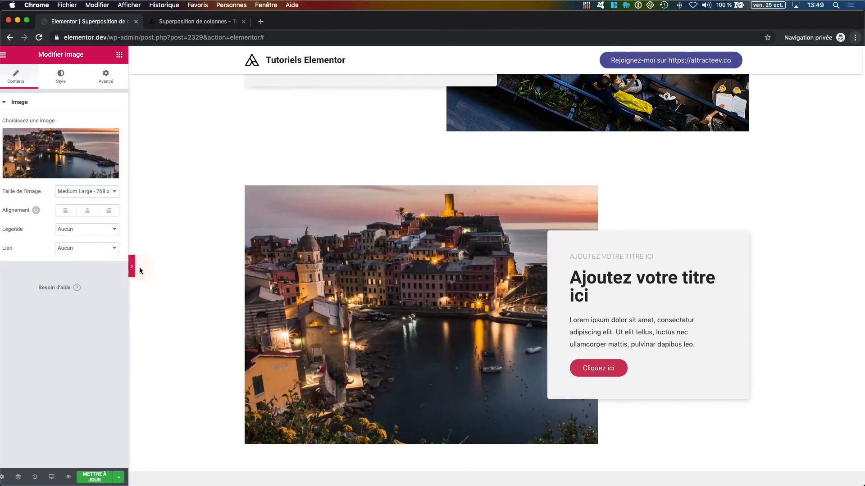
- Check the mirrored section with the editing panel hidden, then restore the panel and update the page
click(139, 266)
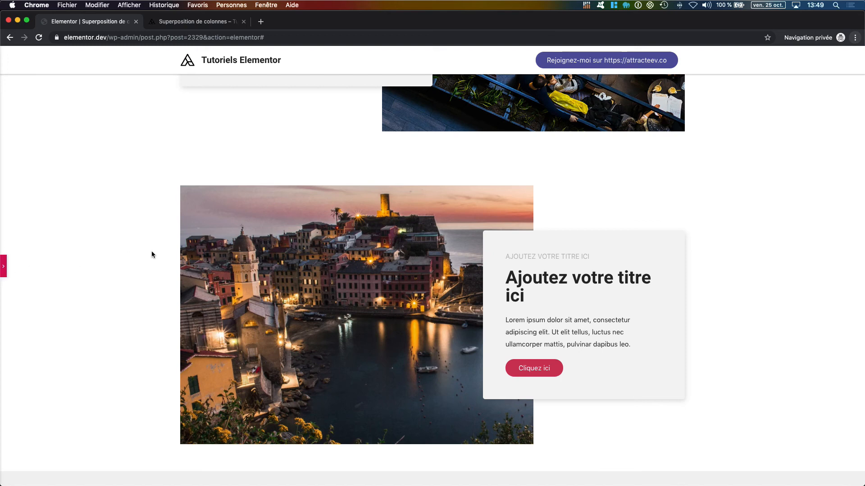
click(3, 270)
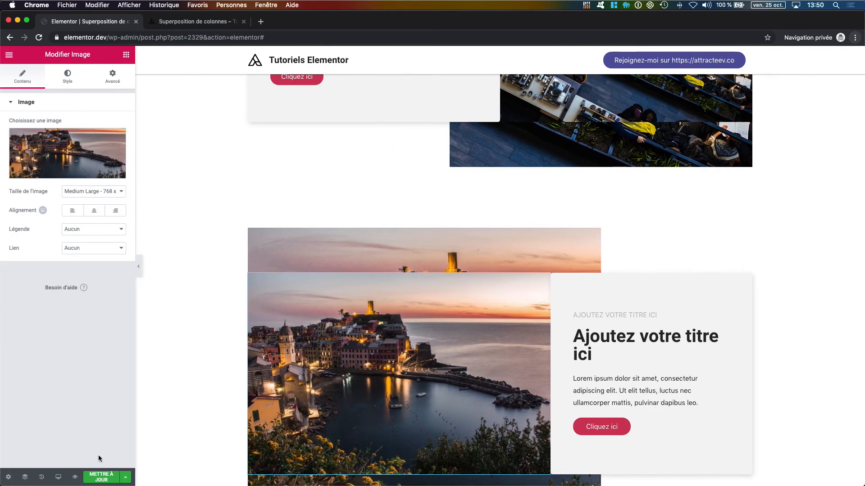
click(101, 477)
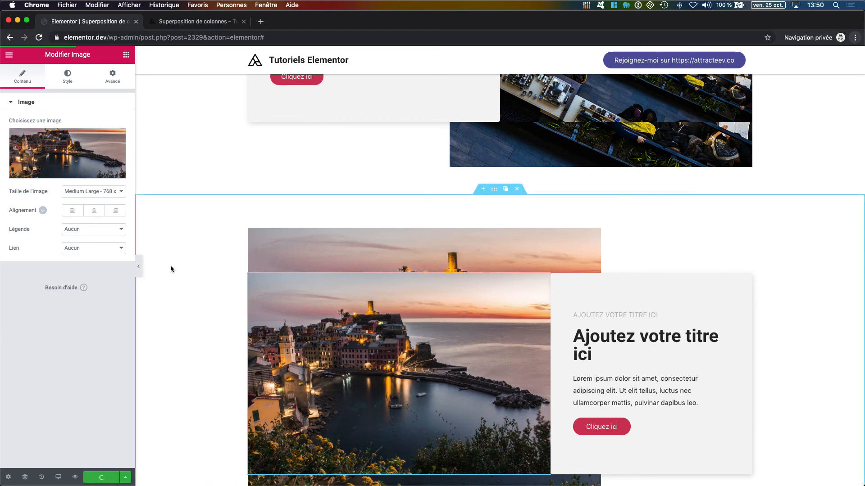